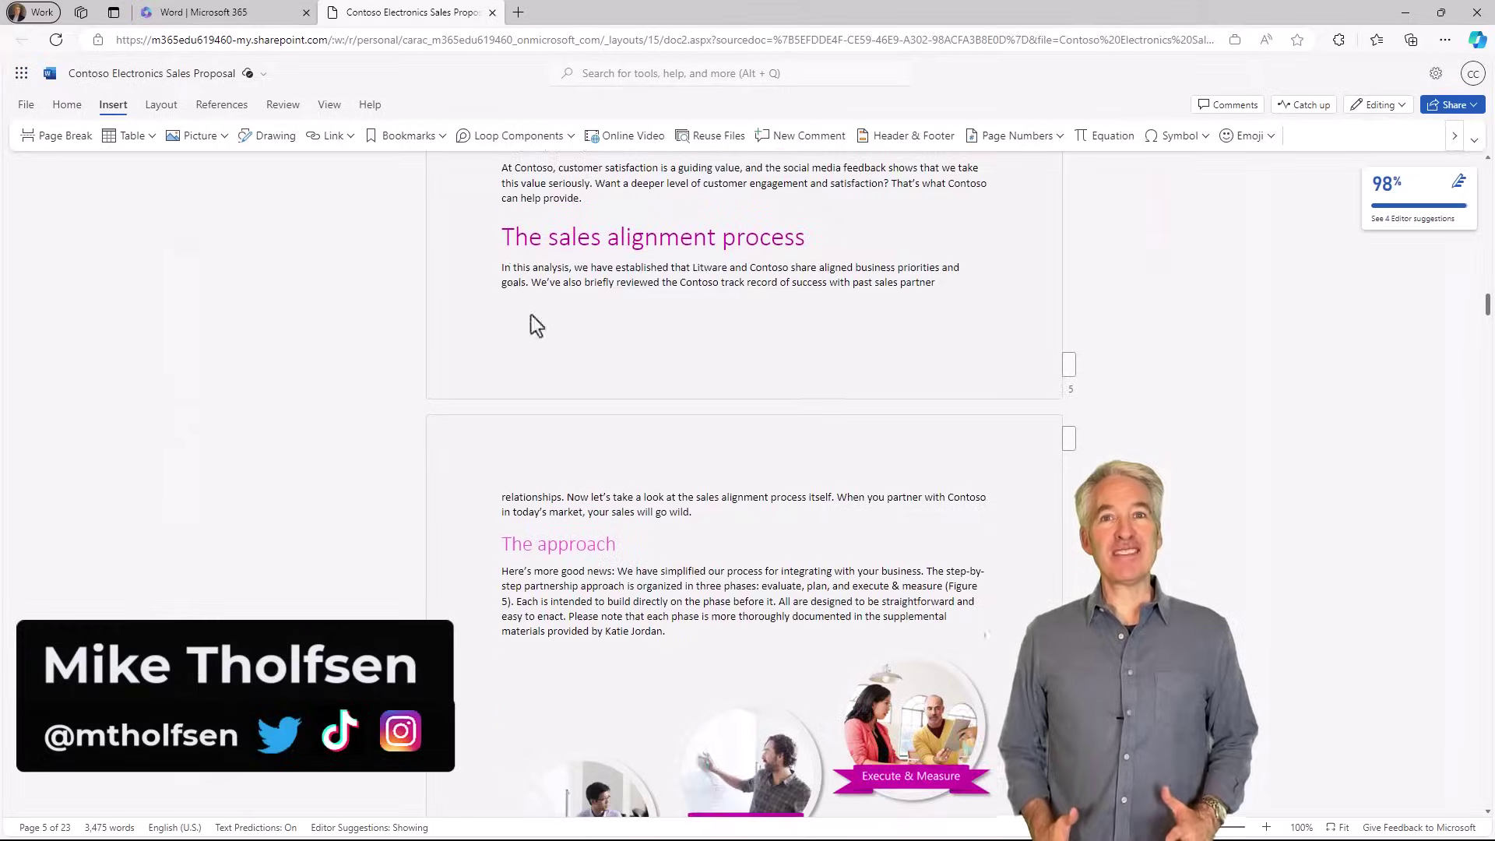
# Open the paragraph's context menu in the proposal, then scroll to the TPS Report's end
pyautogui.rightClick(517, 290)
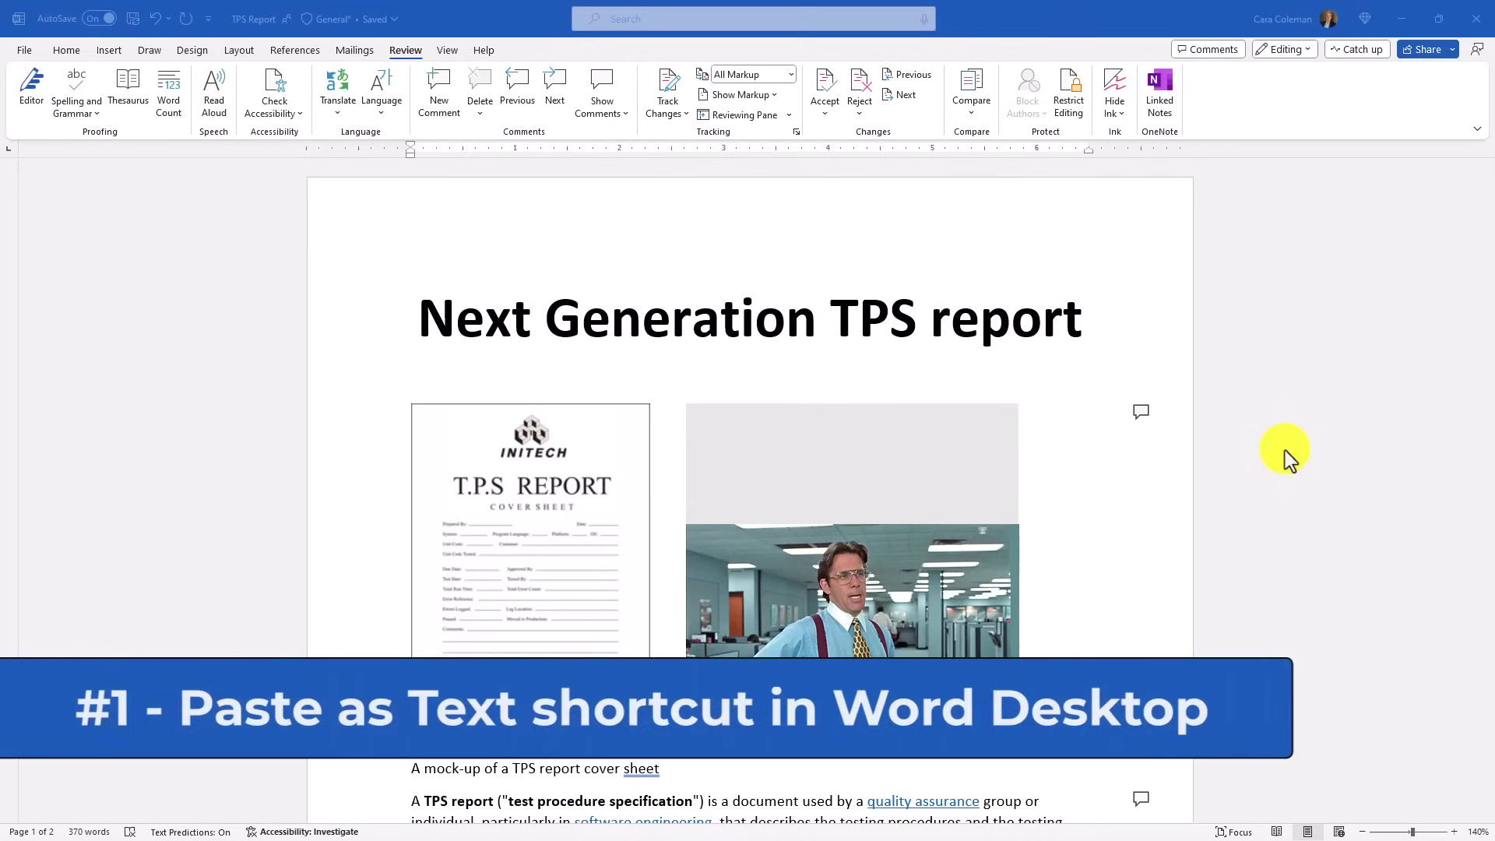
pyautogui.scroll(-20, 1323, 441)
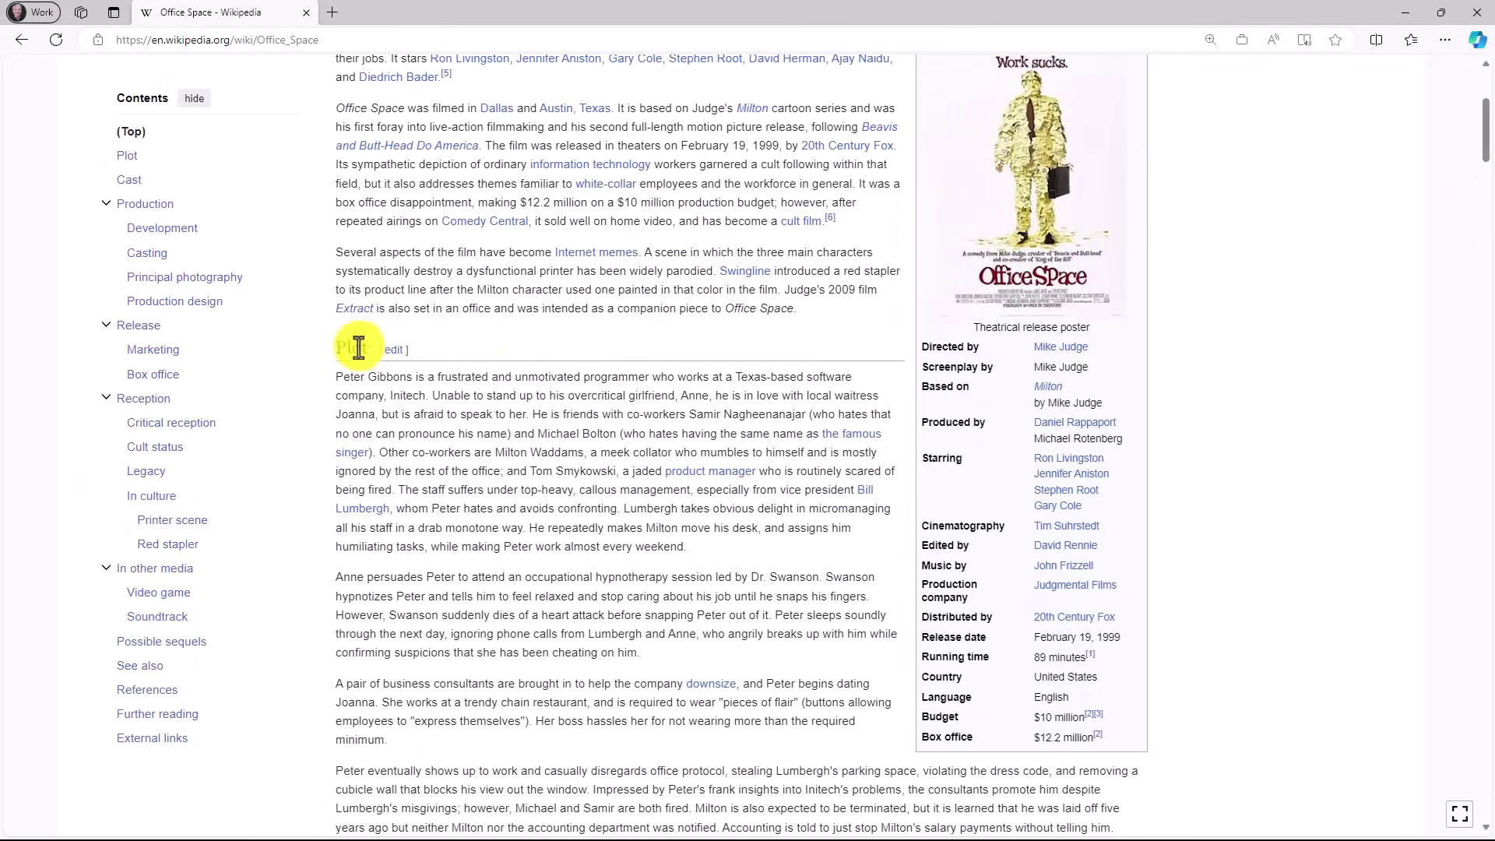
# Select the Office Space article's Plot heading and its two paragraphs and copy them
pyautogui.moveTo(335, 343); pyautogui.dragTo(707, 648)
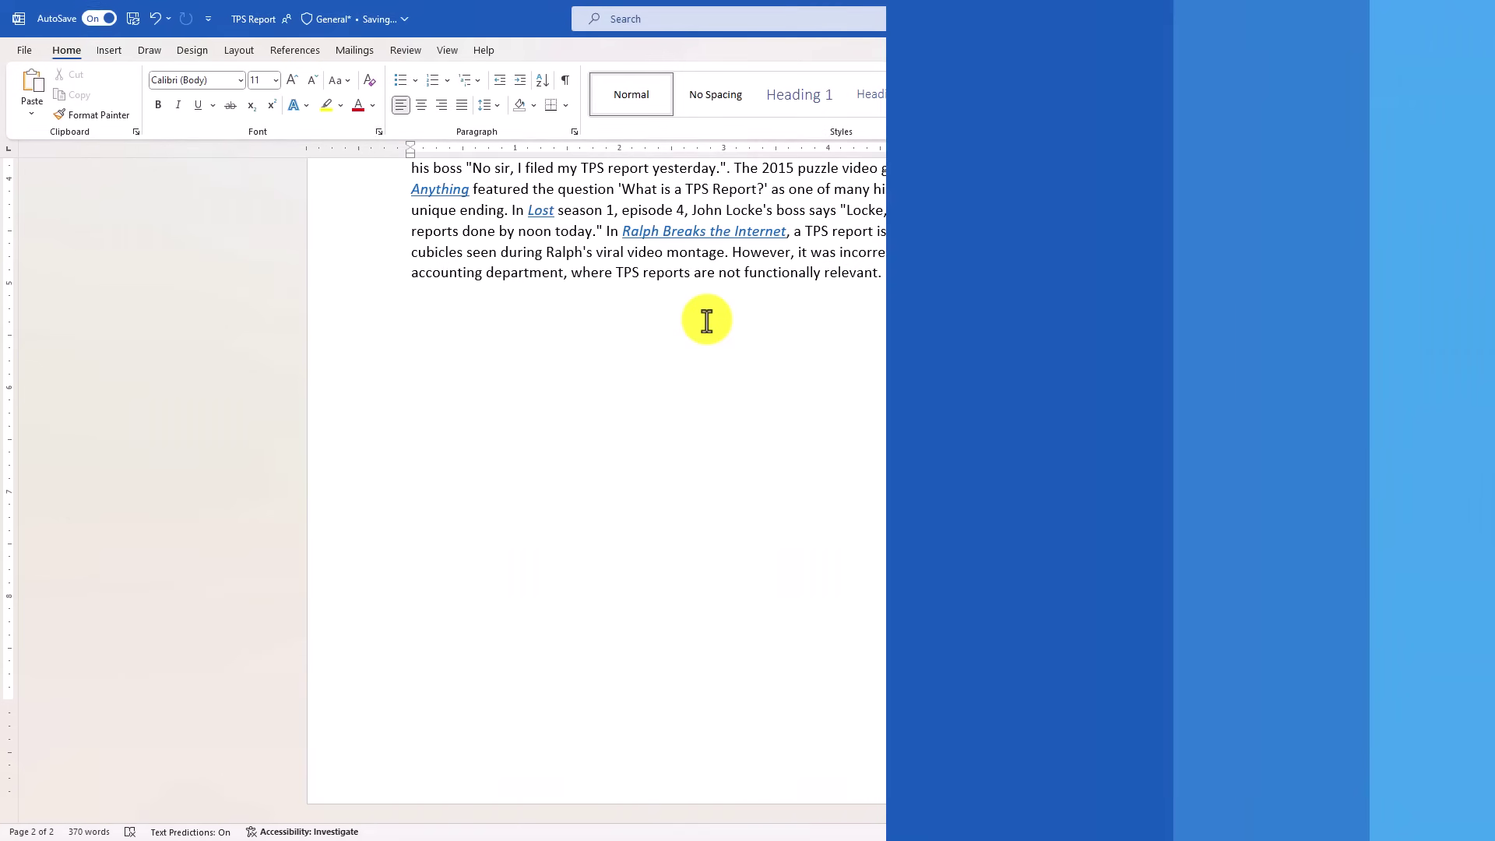
# Paste the Plot section into the TPS Report, undo it, and re-paste as text only
pyautogui.hotkey('ctrl', 'v')
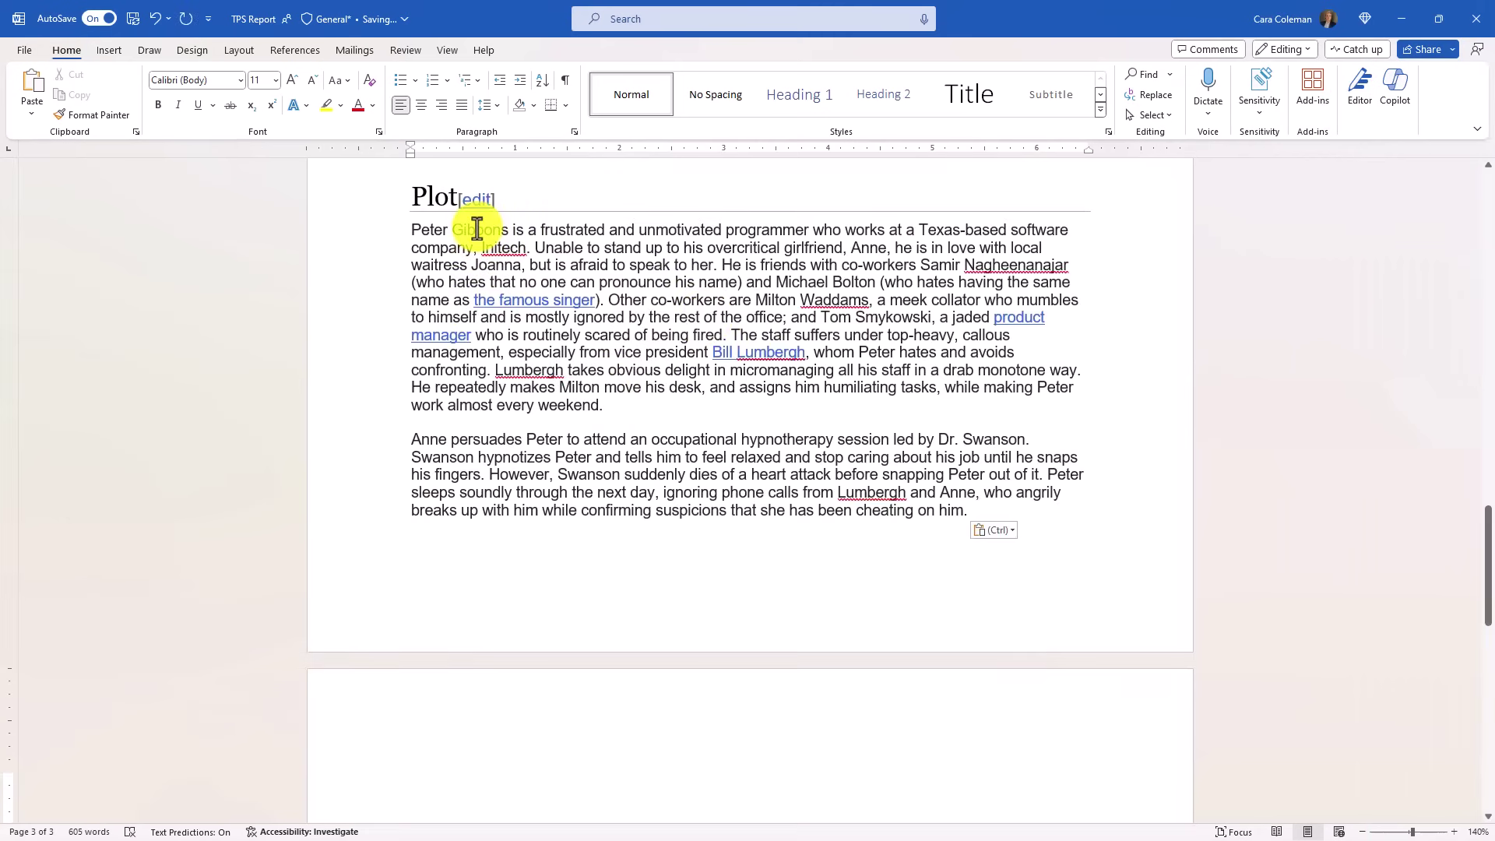
pyautogui.scroll(1, 546, 320)
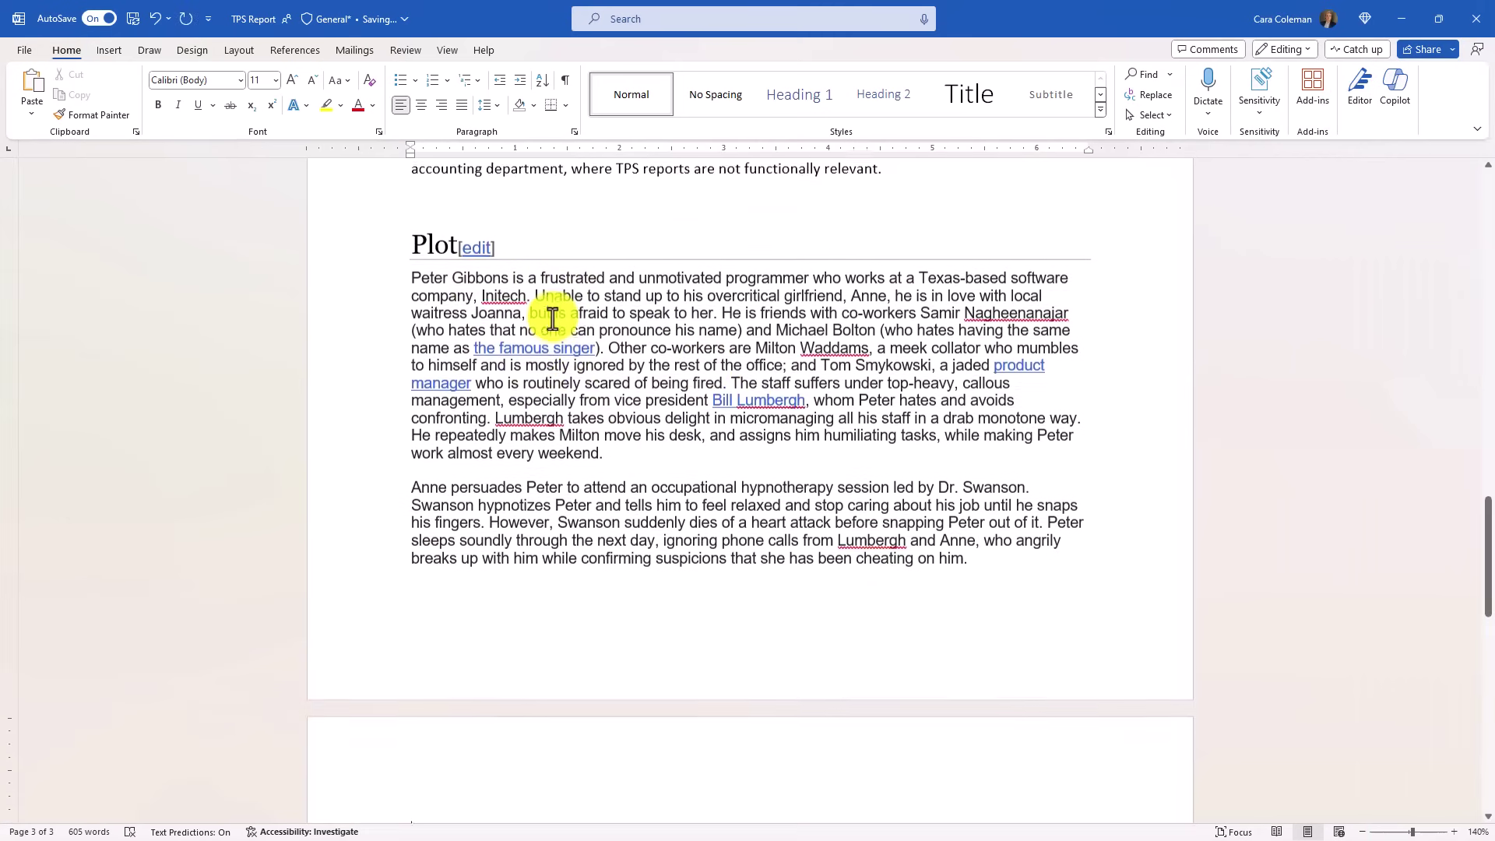
pyautogui.hotkey('ctrl', 'z')
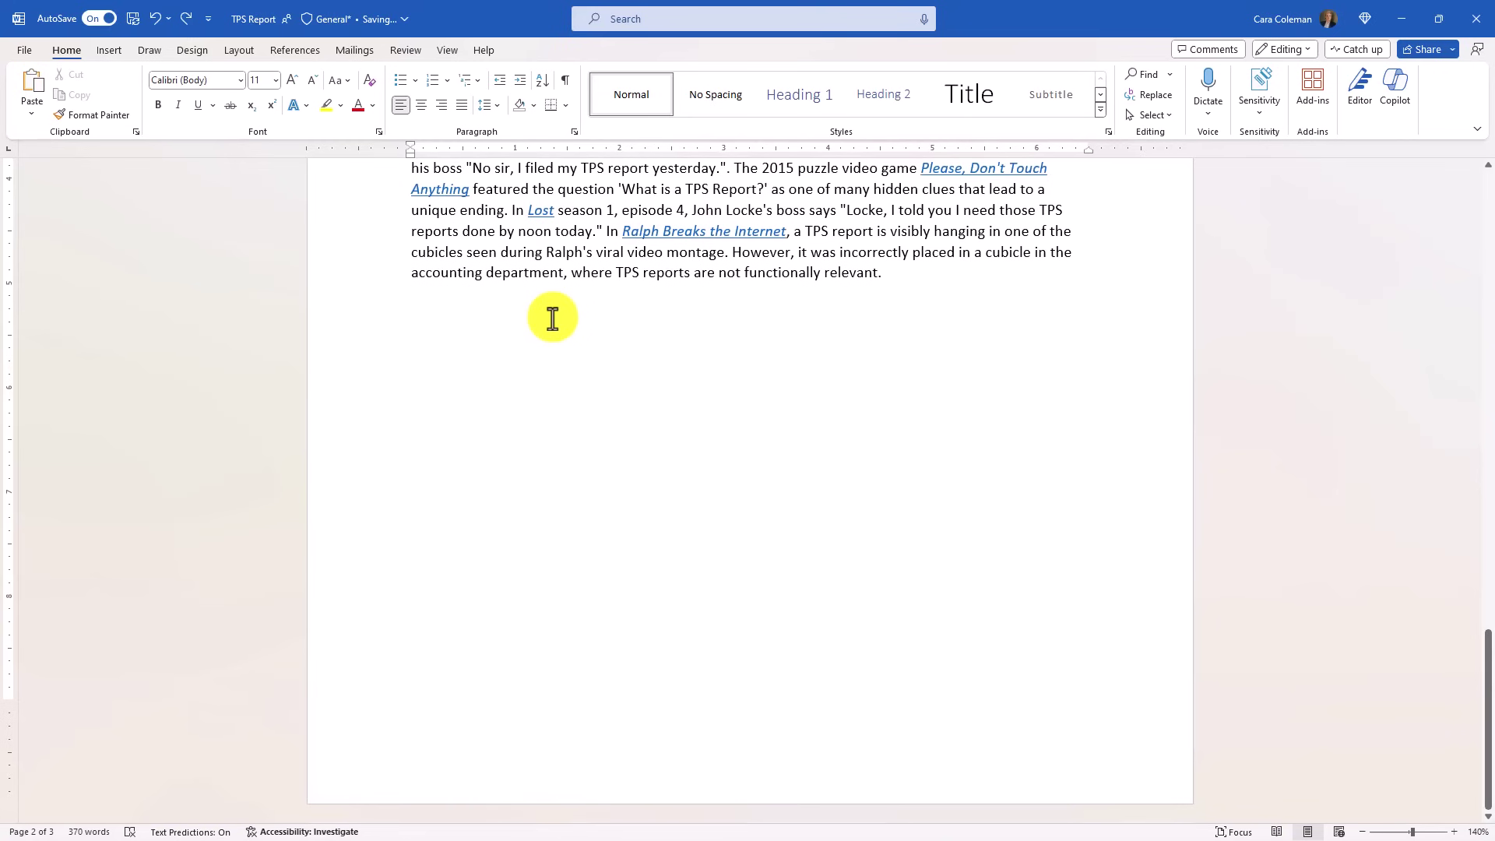
pyautogui.hotkey('ctrl', 'shift', 'v')
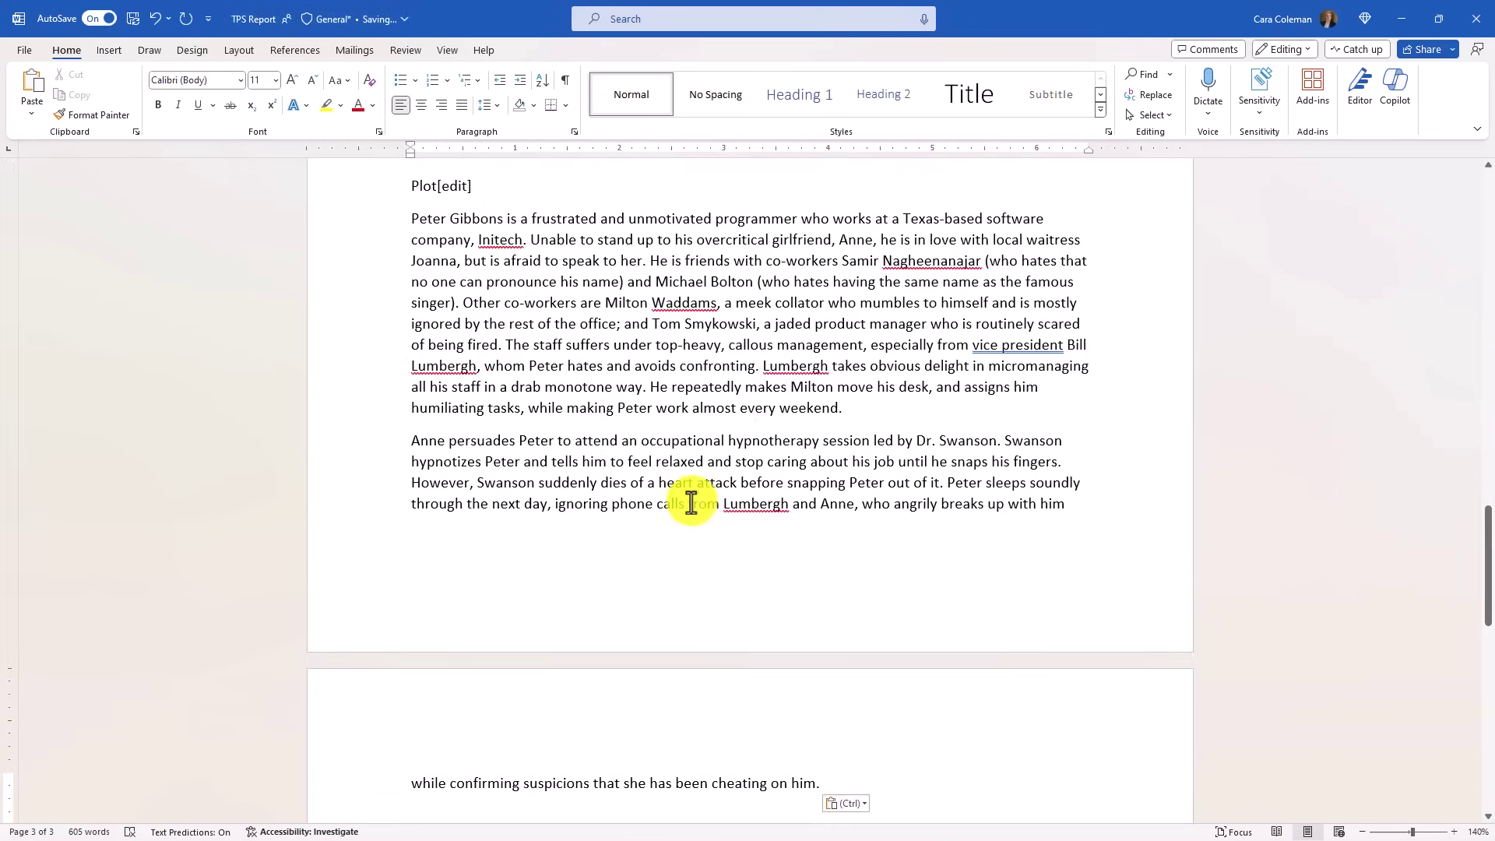
pyautogui.scroll(1, 692, 502)
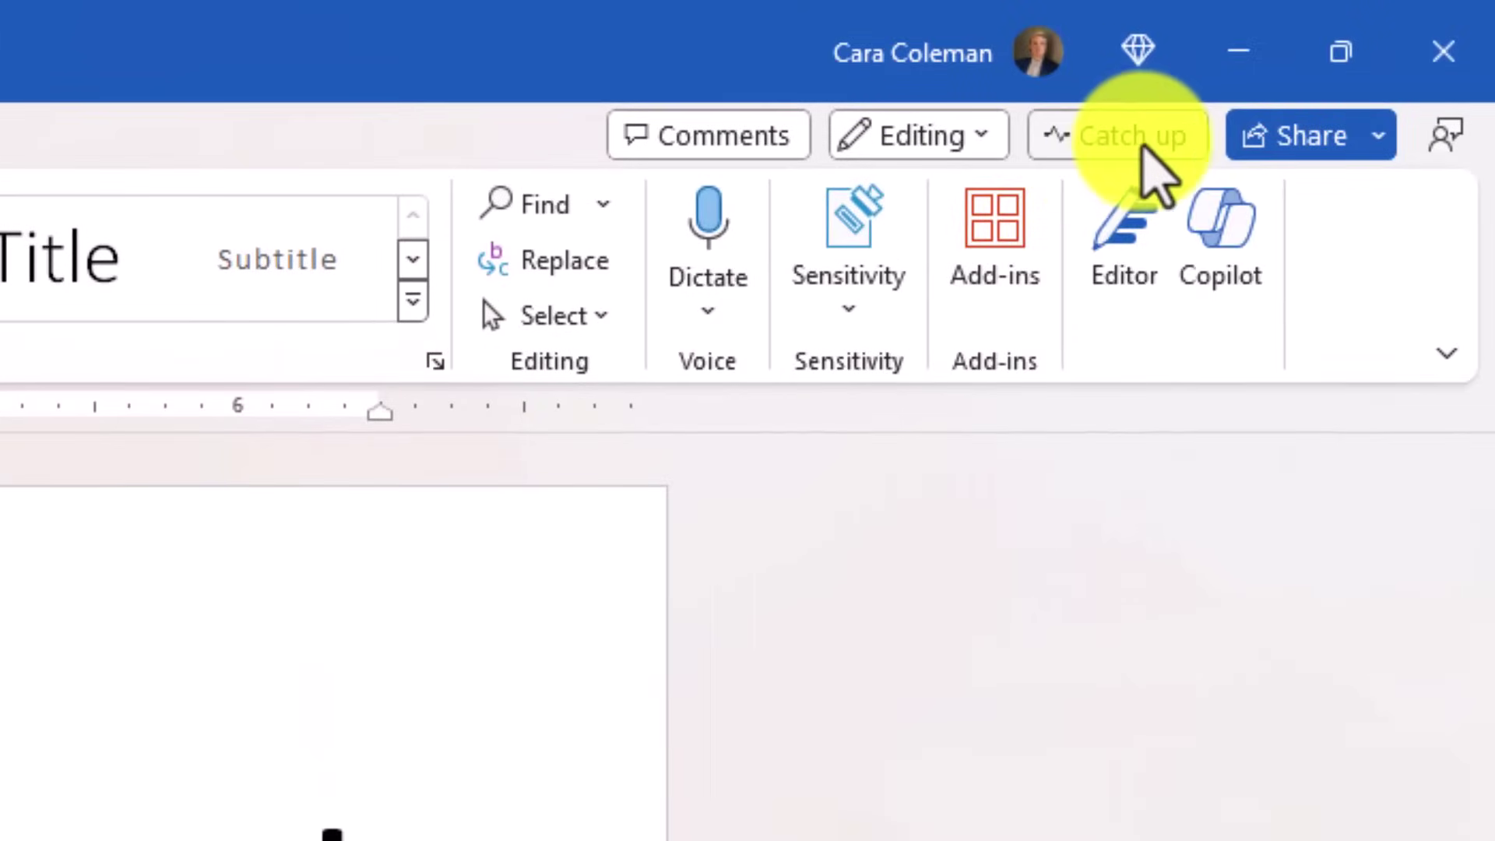
# Jump from Catch up to the first mention's comment, scroll the comments, and reopen Catch up
pyautogui.click(1122, 146)
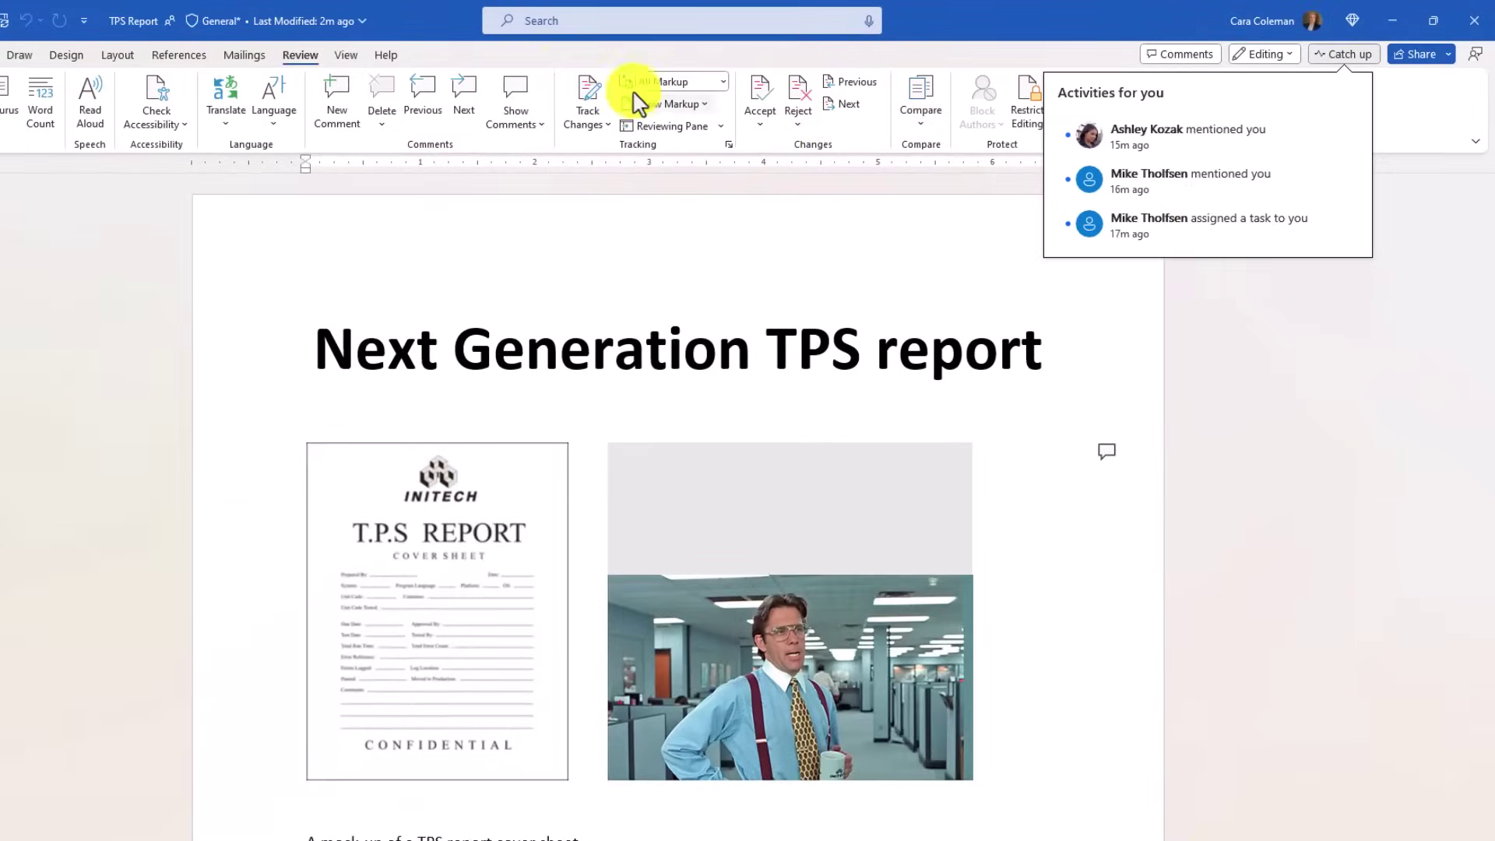
pyautogui.click(506, 97)
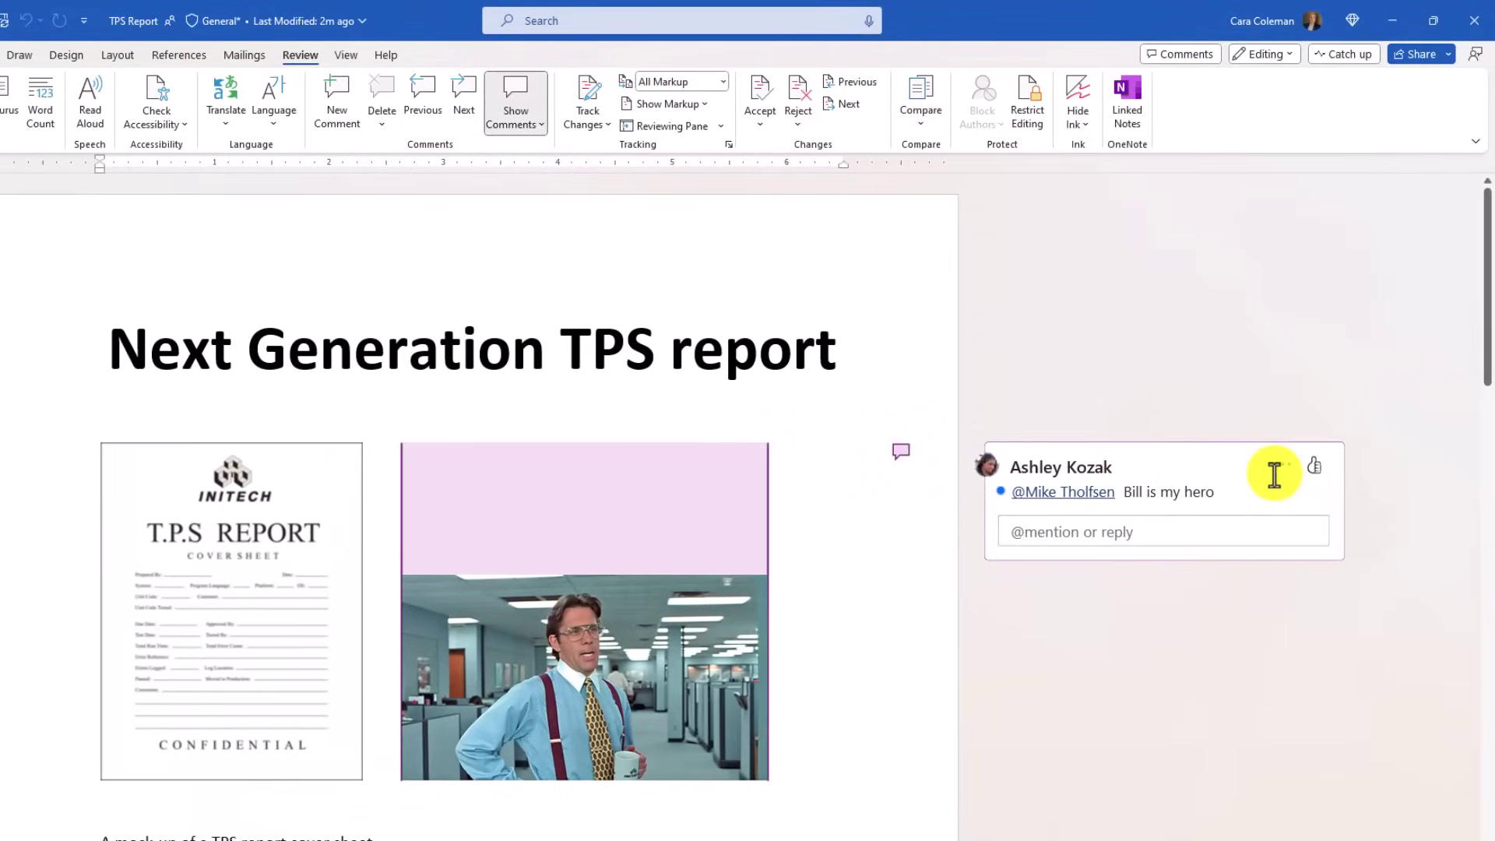
pyautogui.scroll(-5, 1238, 463)
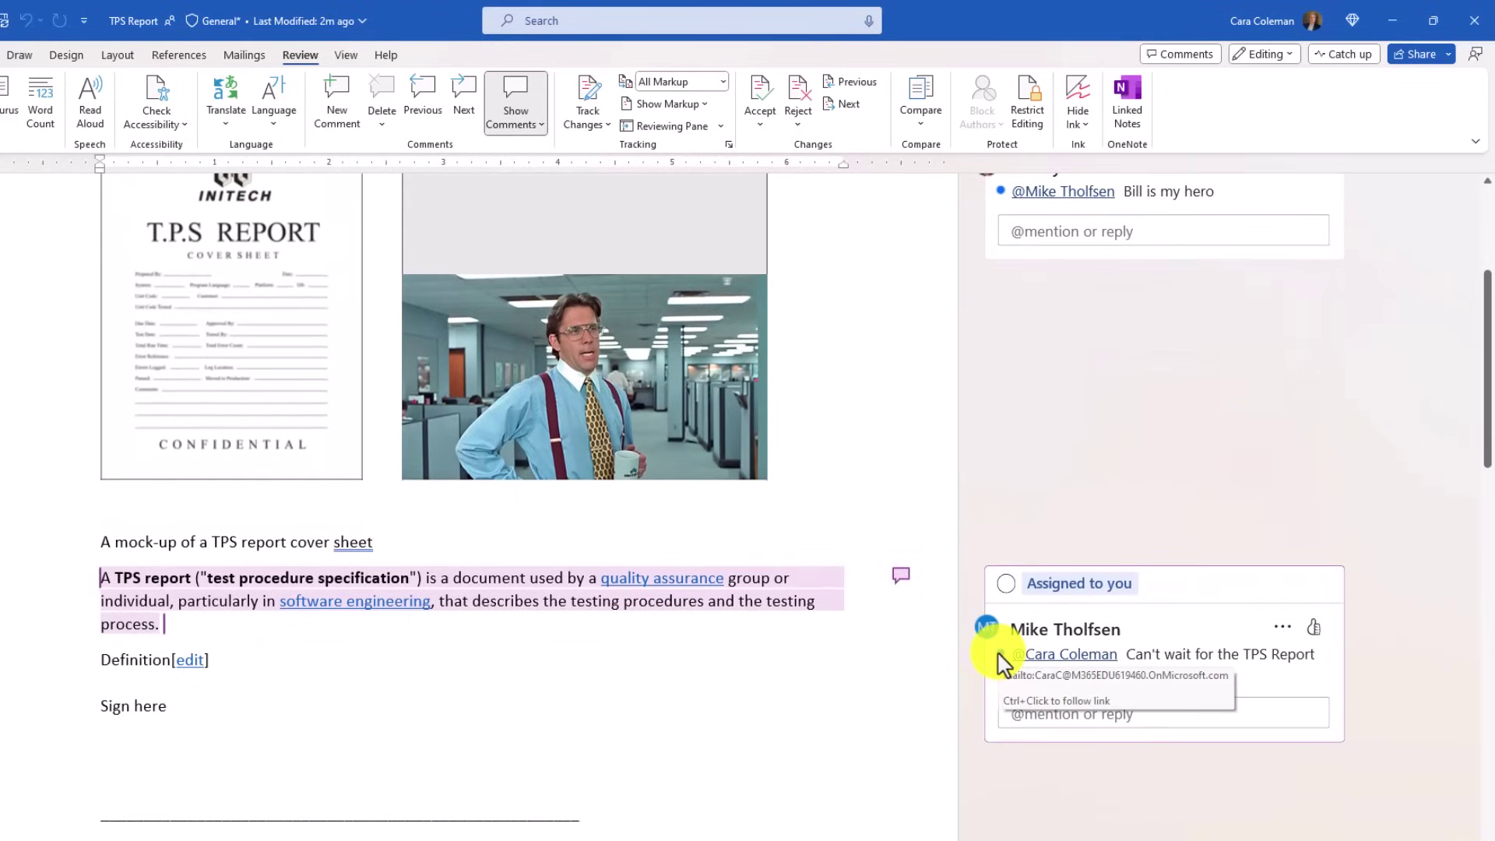
pyautogui.scroll(-10, 1225, 634)
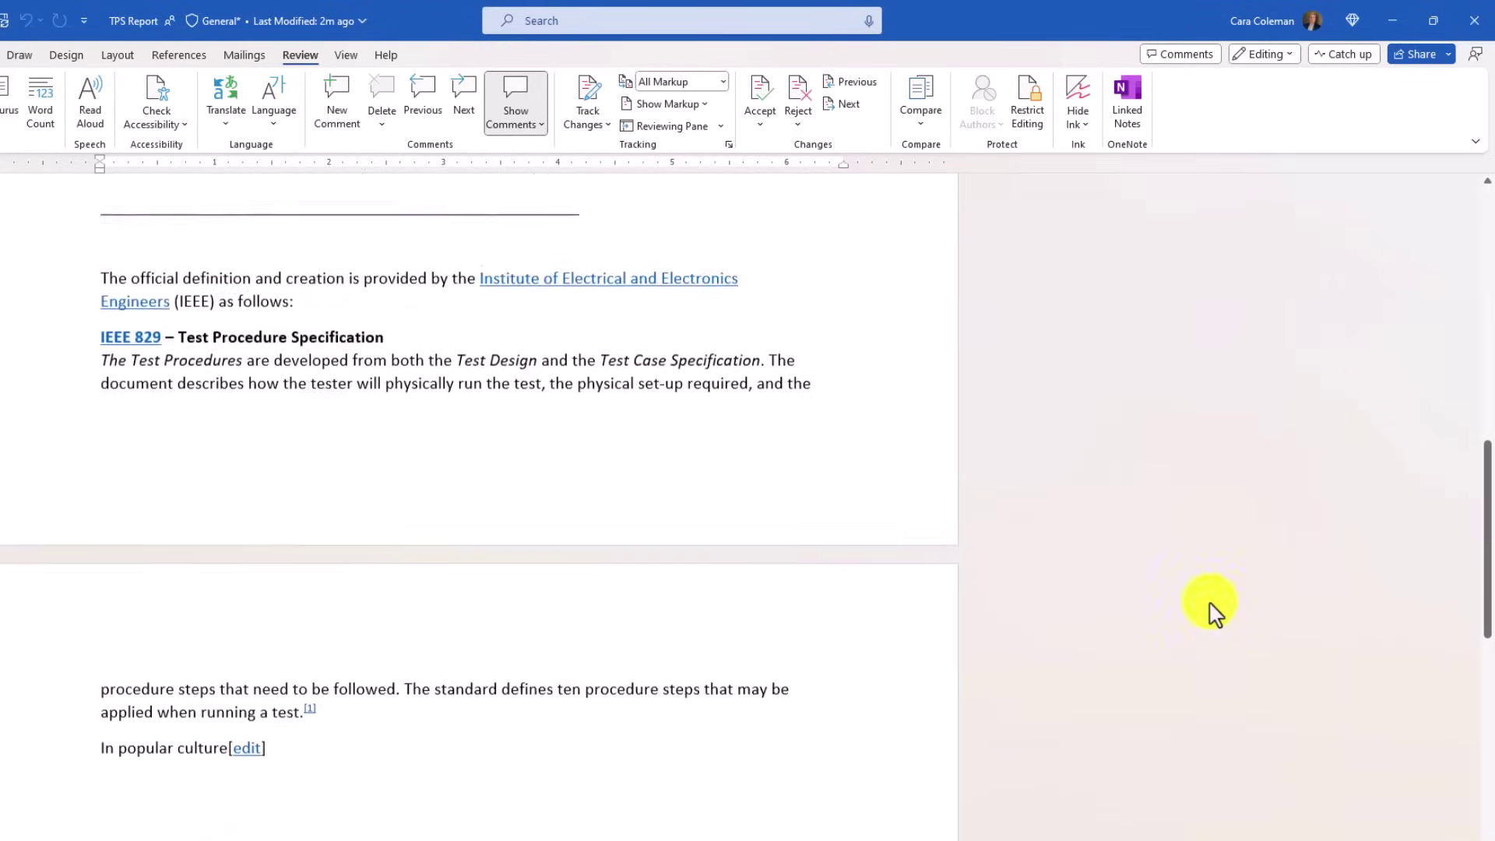
pyautogui.scroll(-4, 1211, 608)
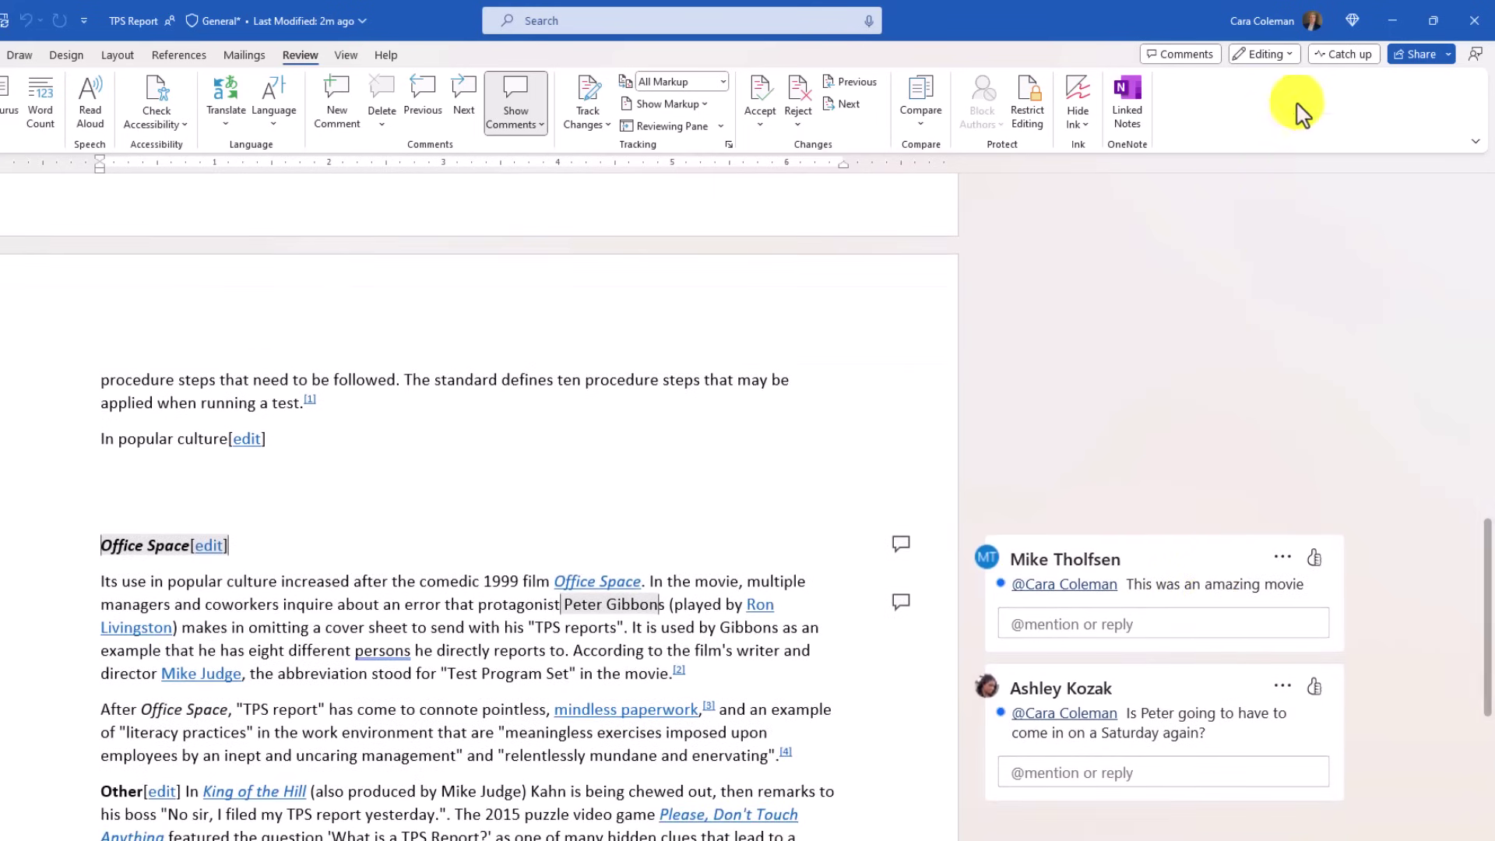
pyautogui.click(1351, 55)
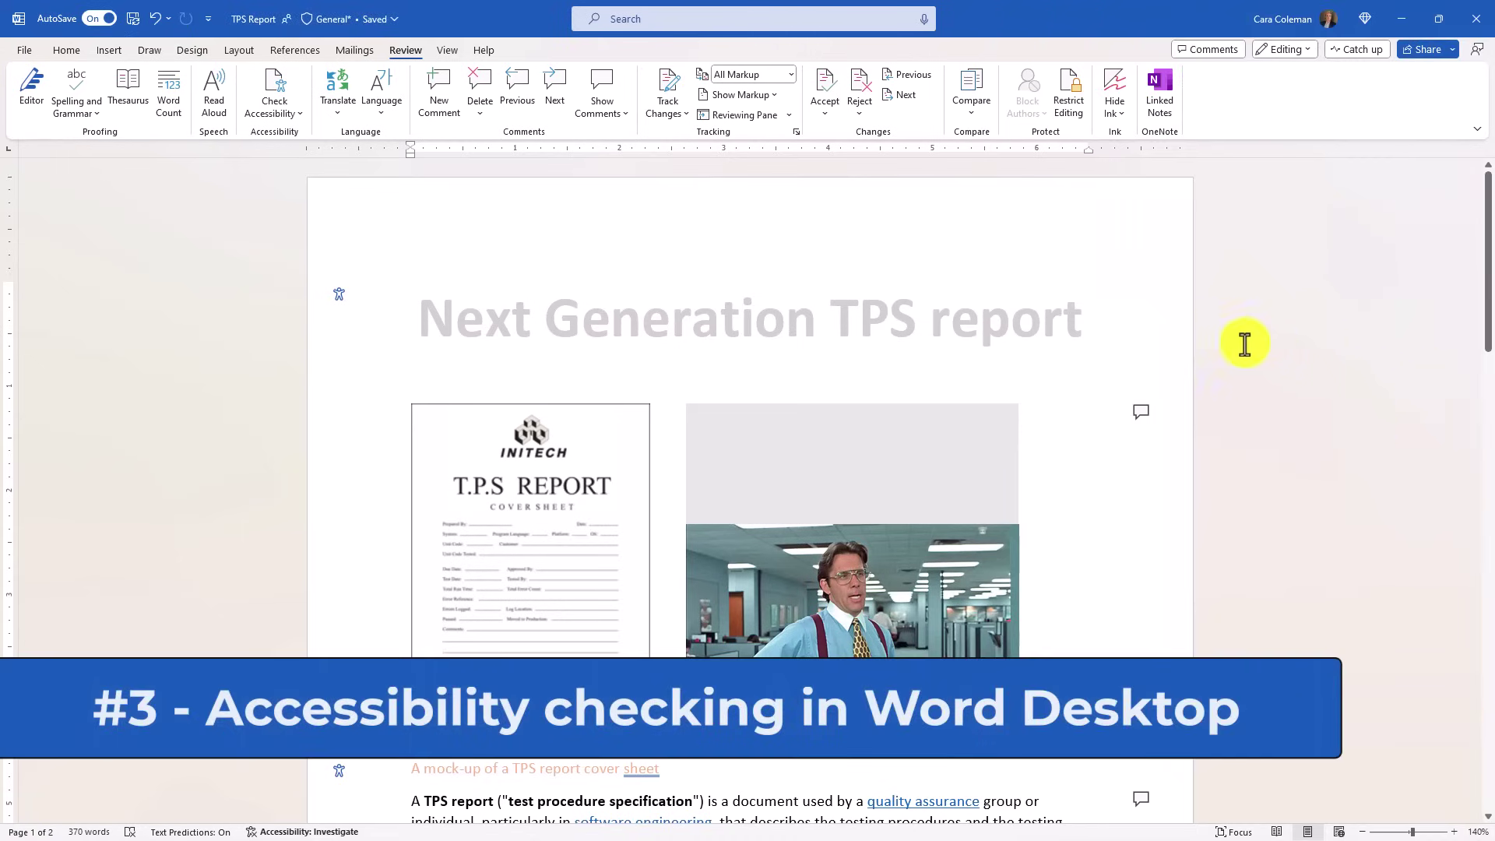
# Give the faint 'Next Generation TPS report' title a suggested dark, readable colour
pyautogui.tripleClick(811, 287)
pyautogui.click(508, 330)
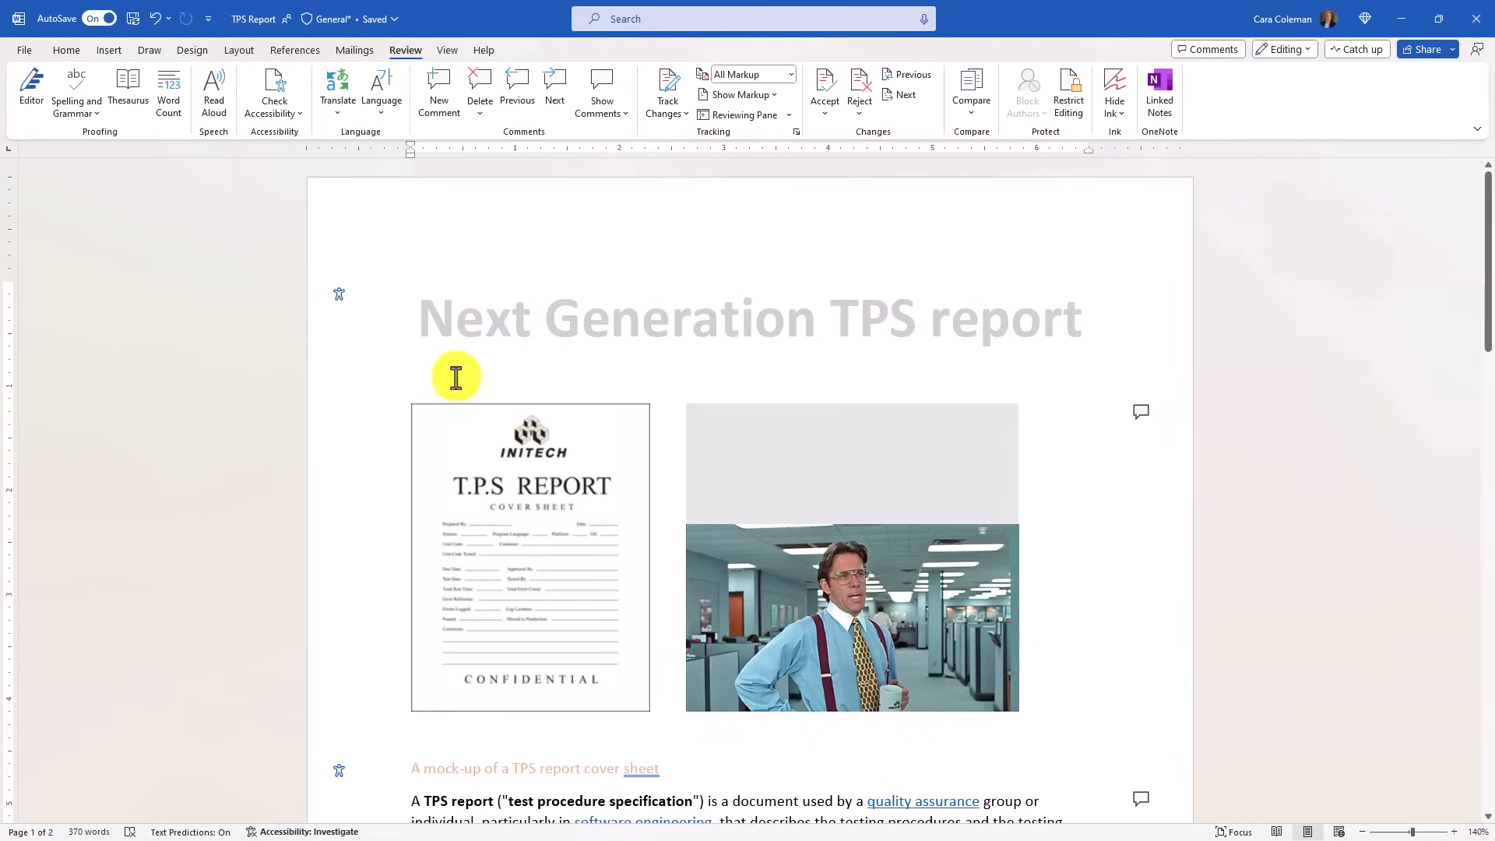
pyautogui.scroll(-3, 592, 553)
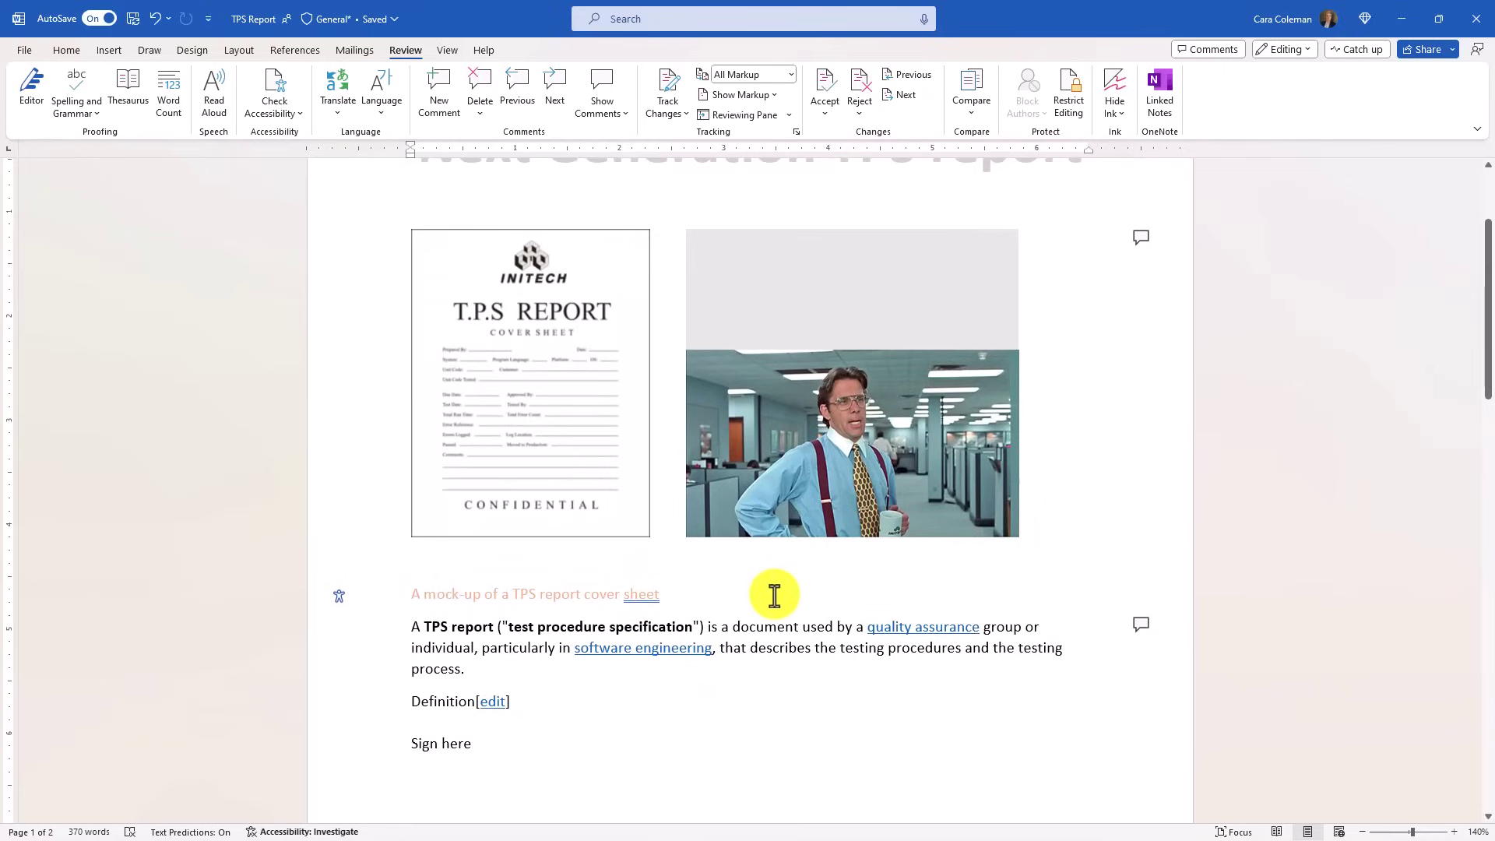
pyautogui.scroll(3, 775, 596)
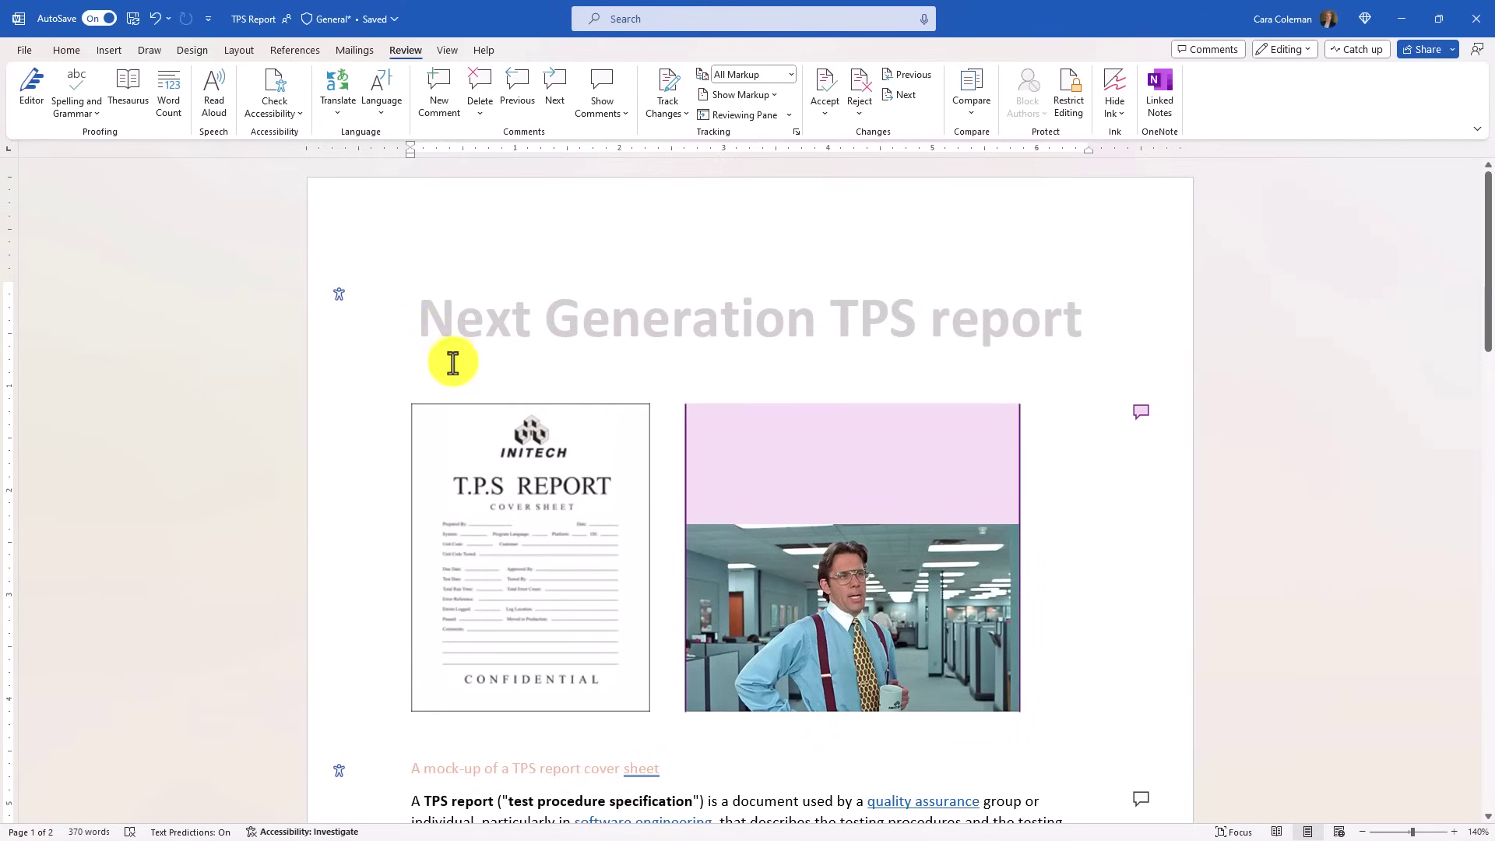
pyautogui.click(377, 326)
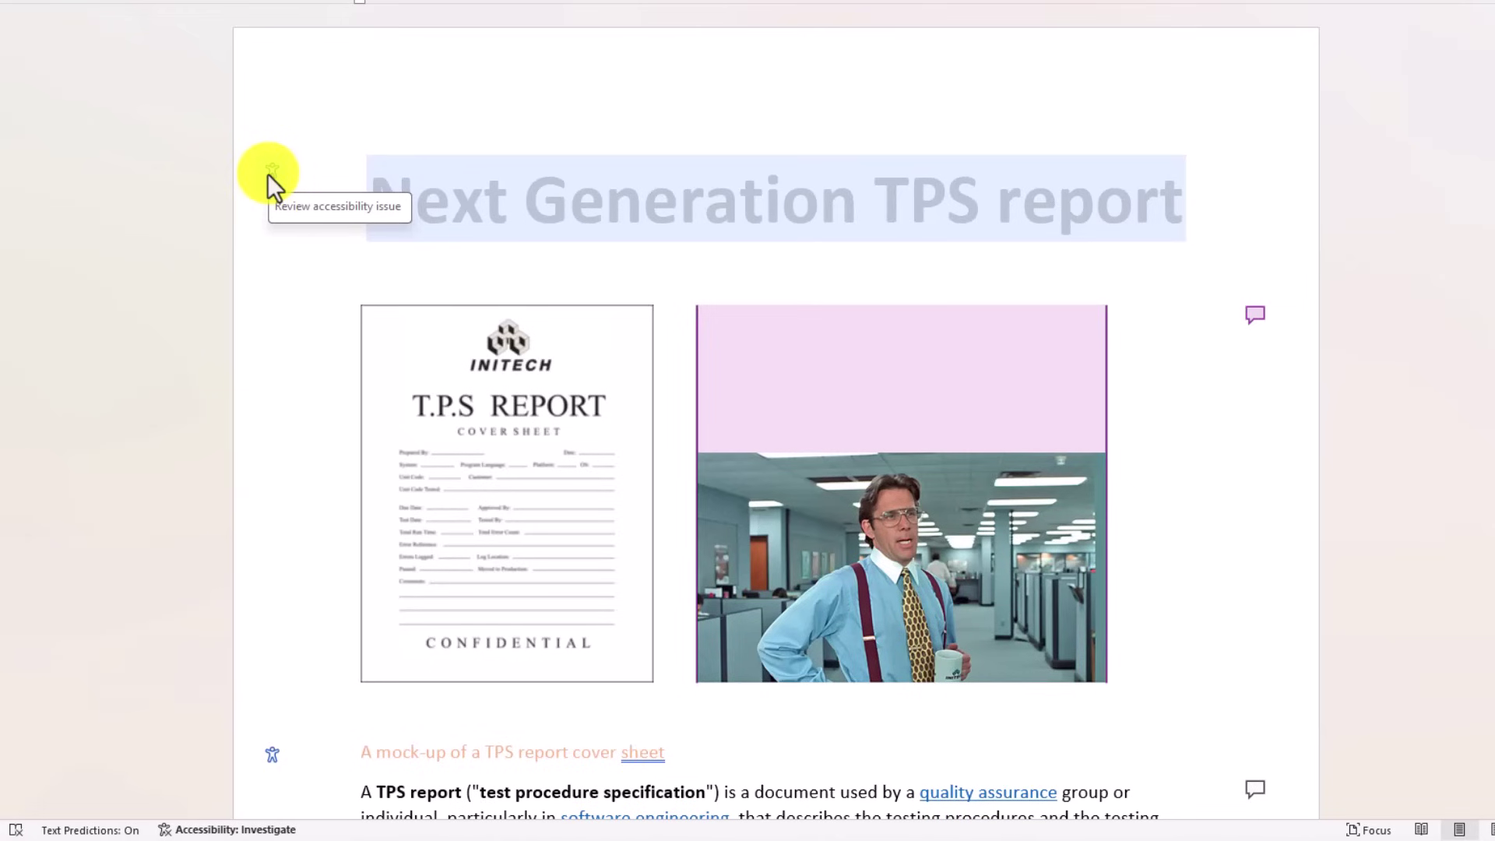
pyautogui.click(270, 174)
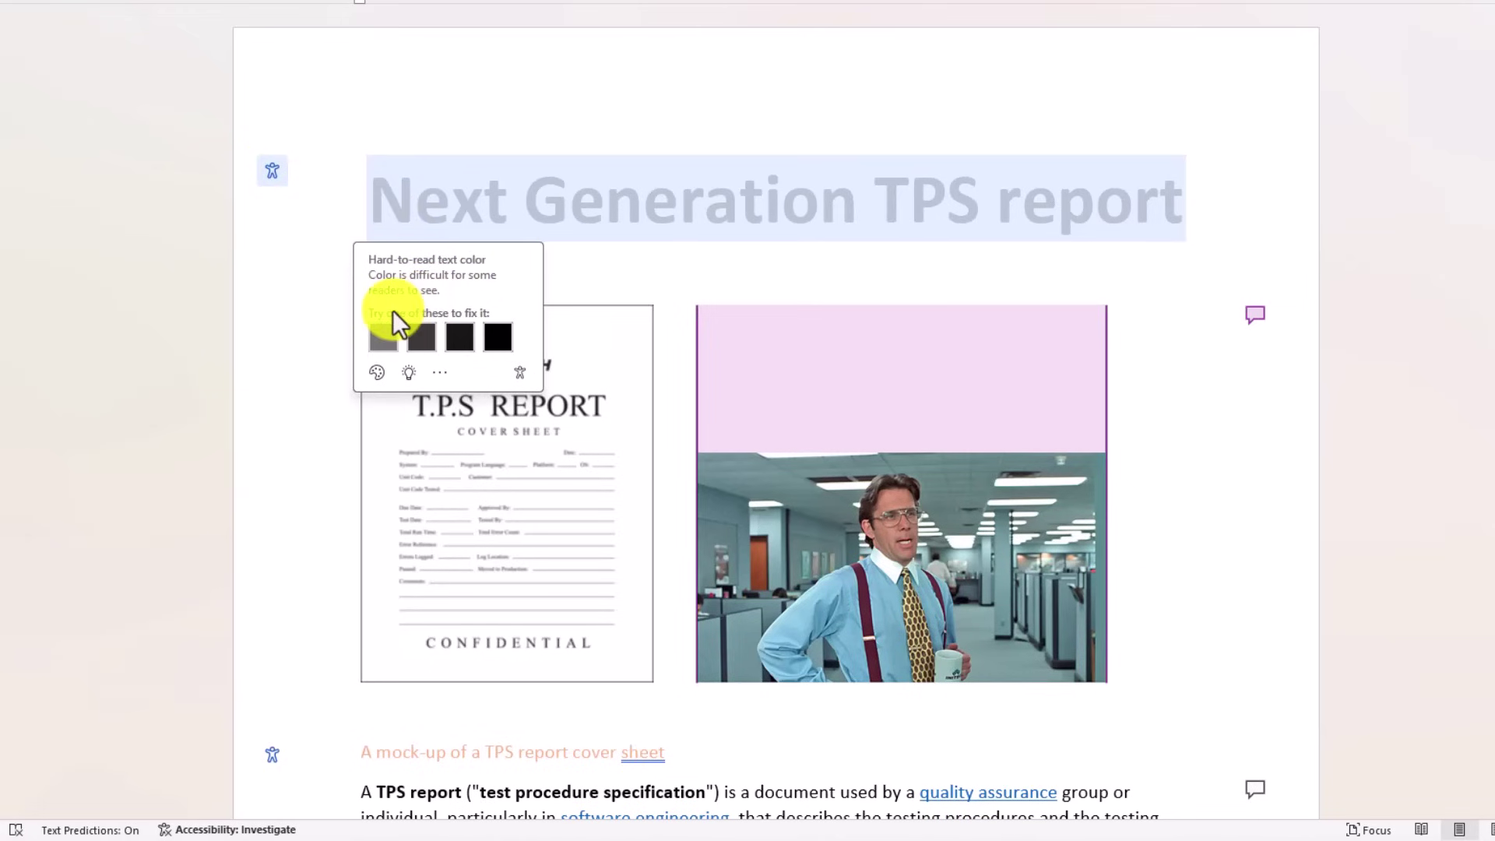
pyautogui.click(460, 337)
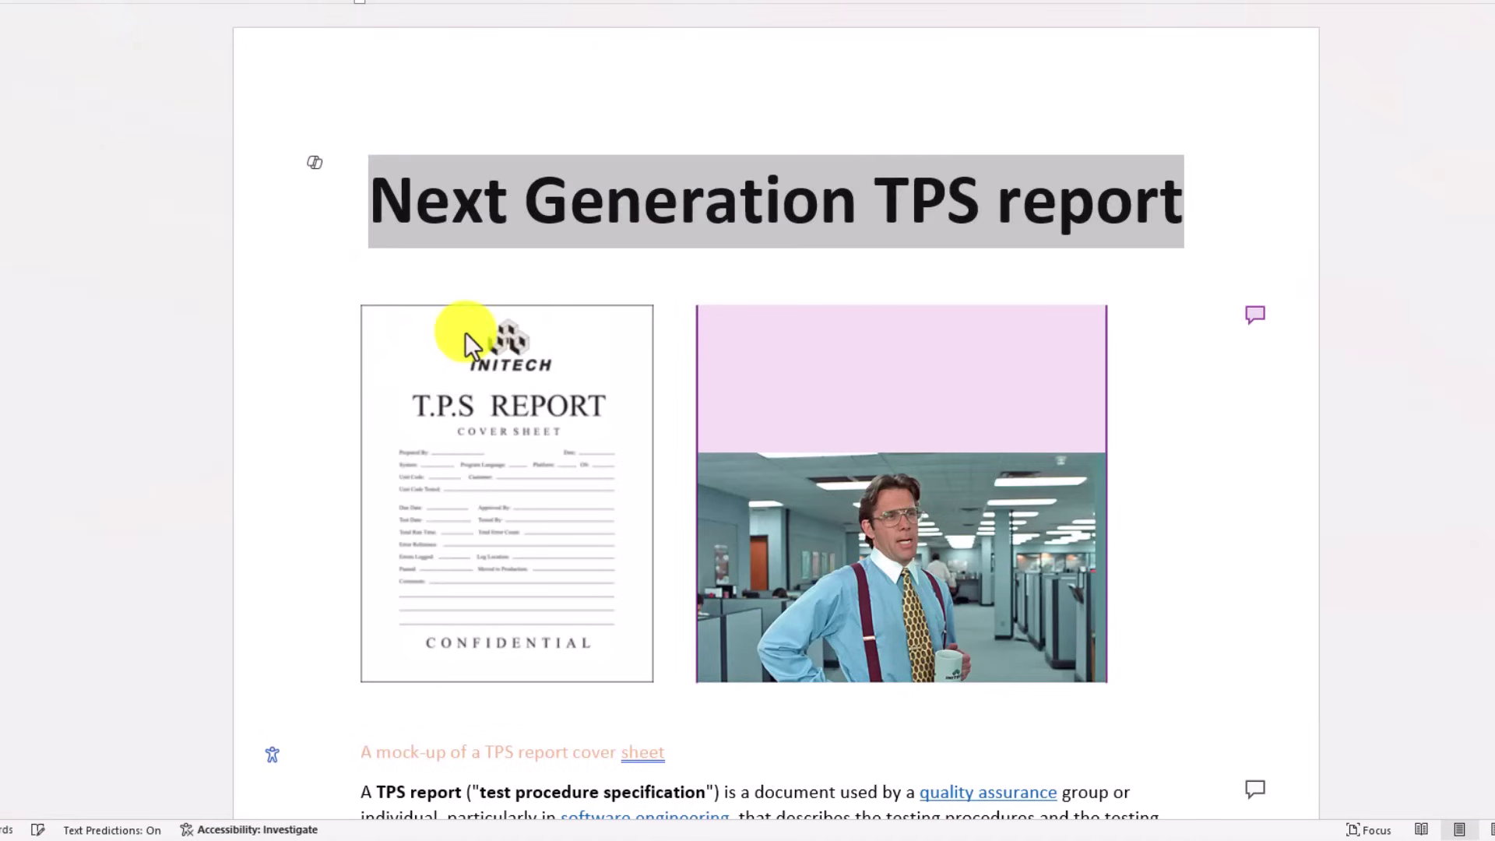
# Recolour the faint picture caption a darker suggested shade and open Accessibility: Investigate
pyautogui.scroll(-5, 370, 273)
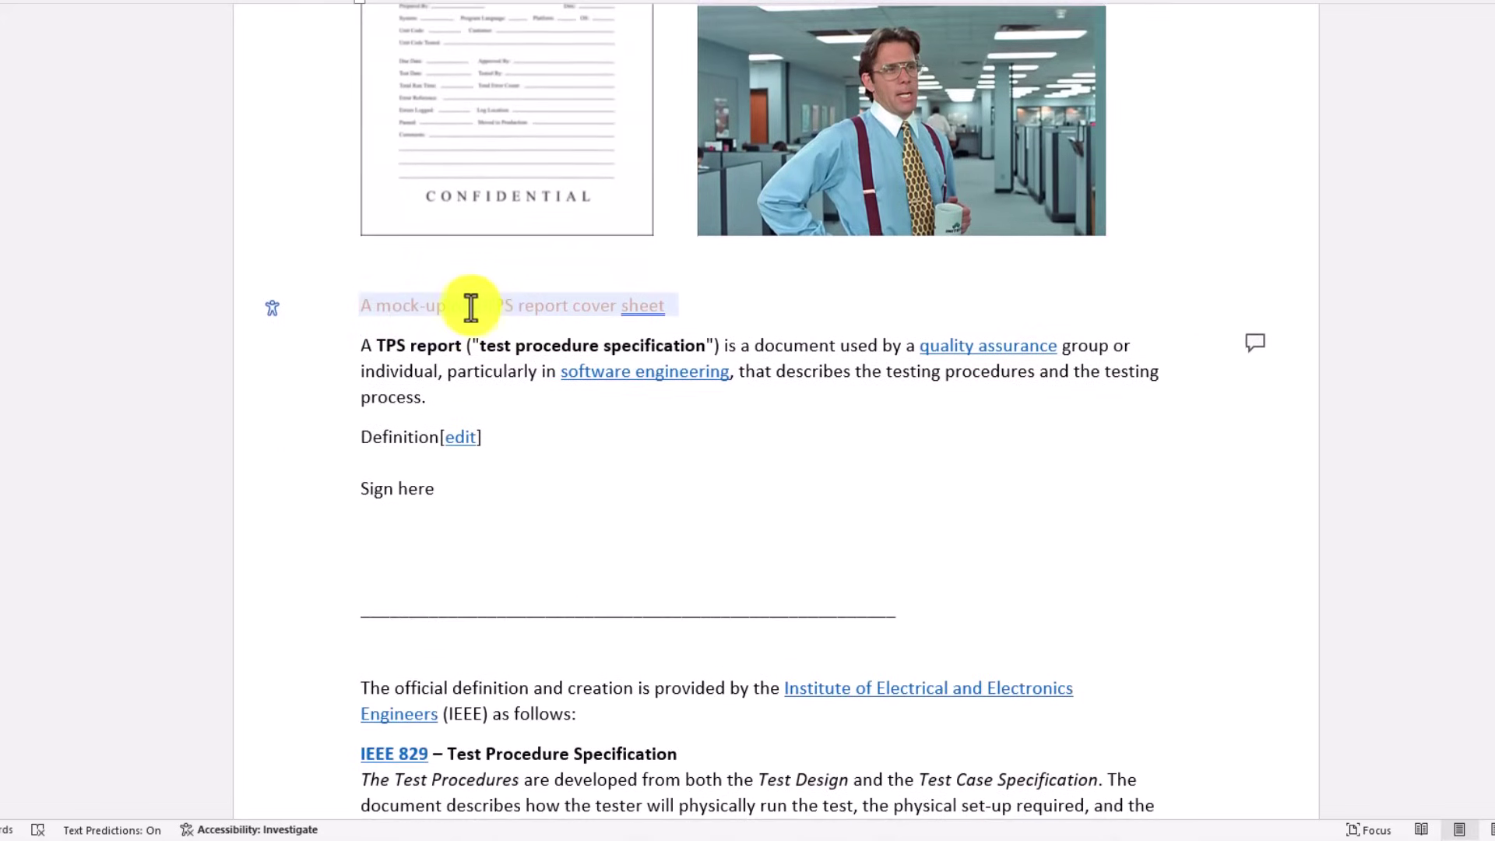
pyautogui.click(273, 310)
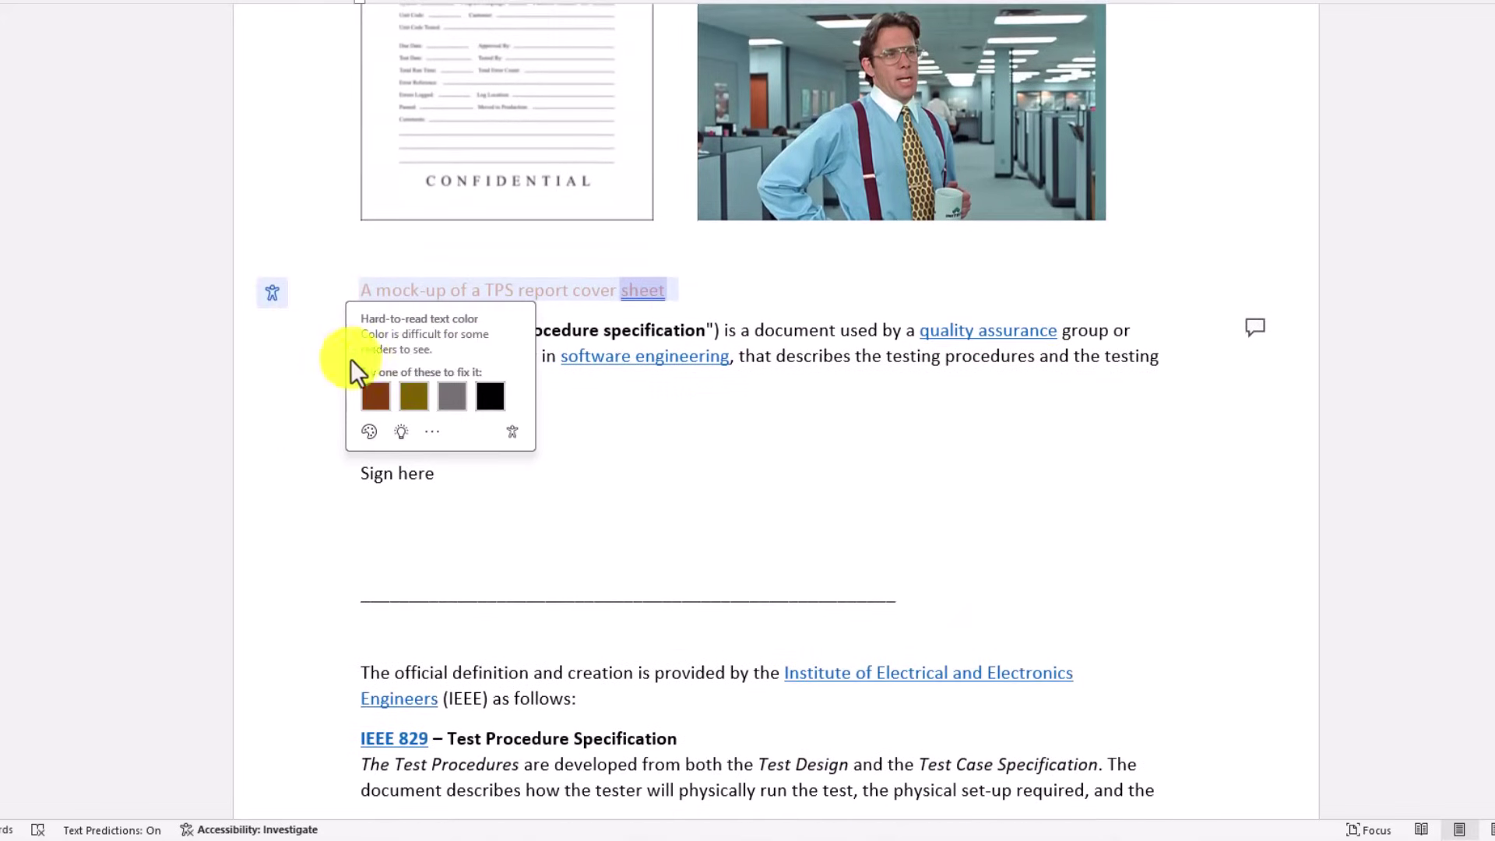
pyautogui.click(372, 399)
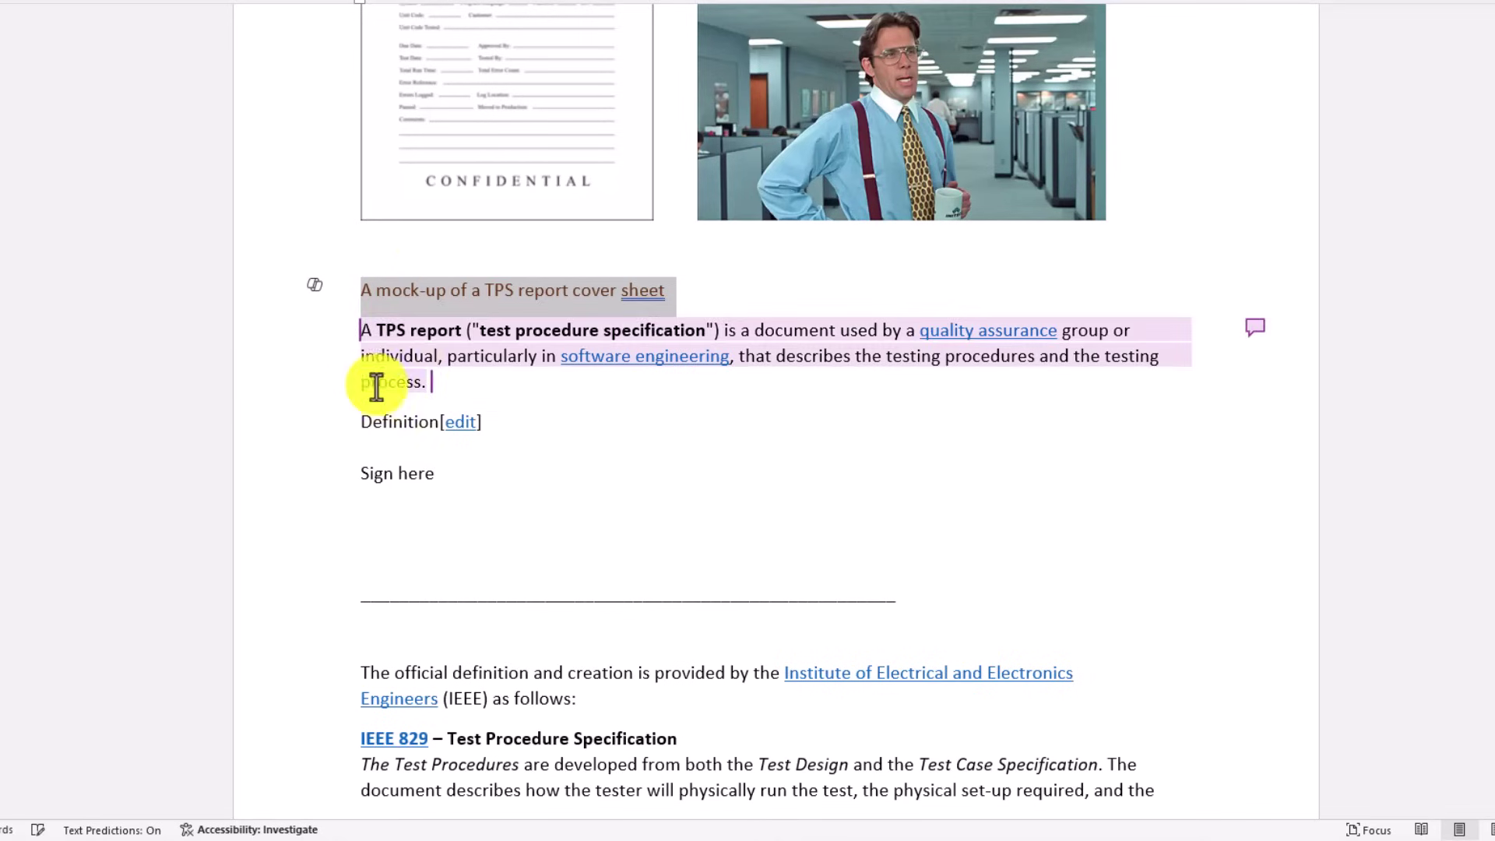
pyautogui.click(427, 249)
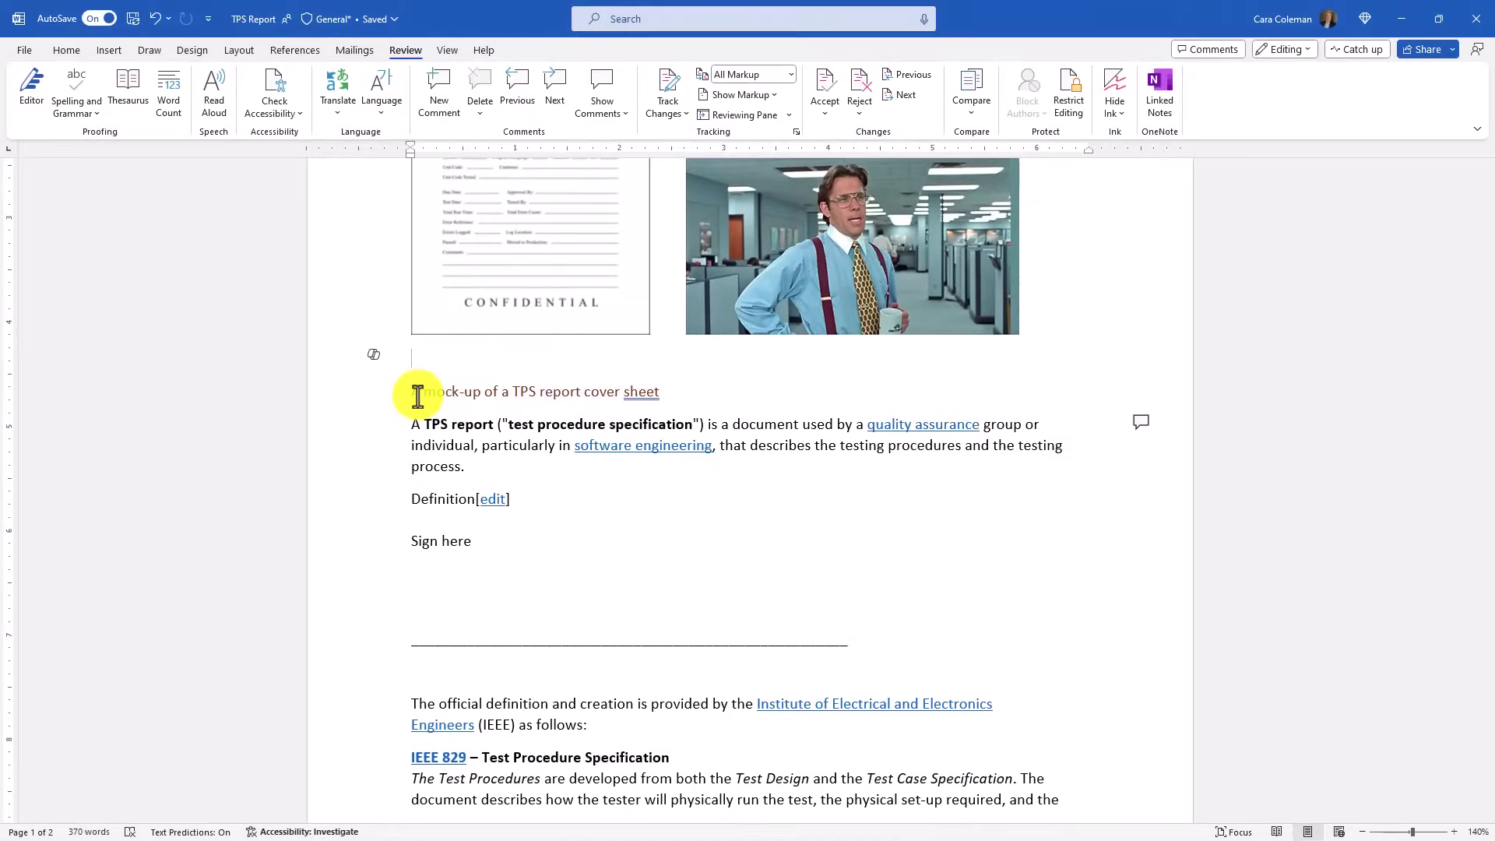
pyautogui.click(296, 832)
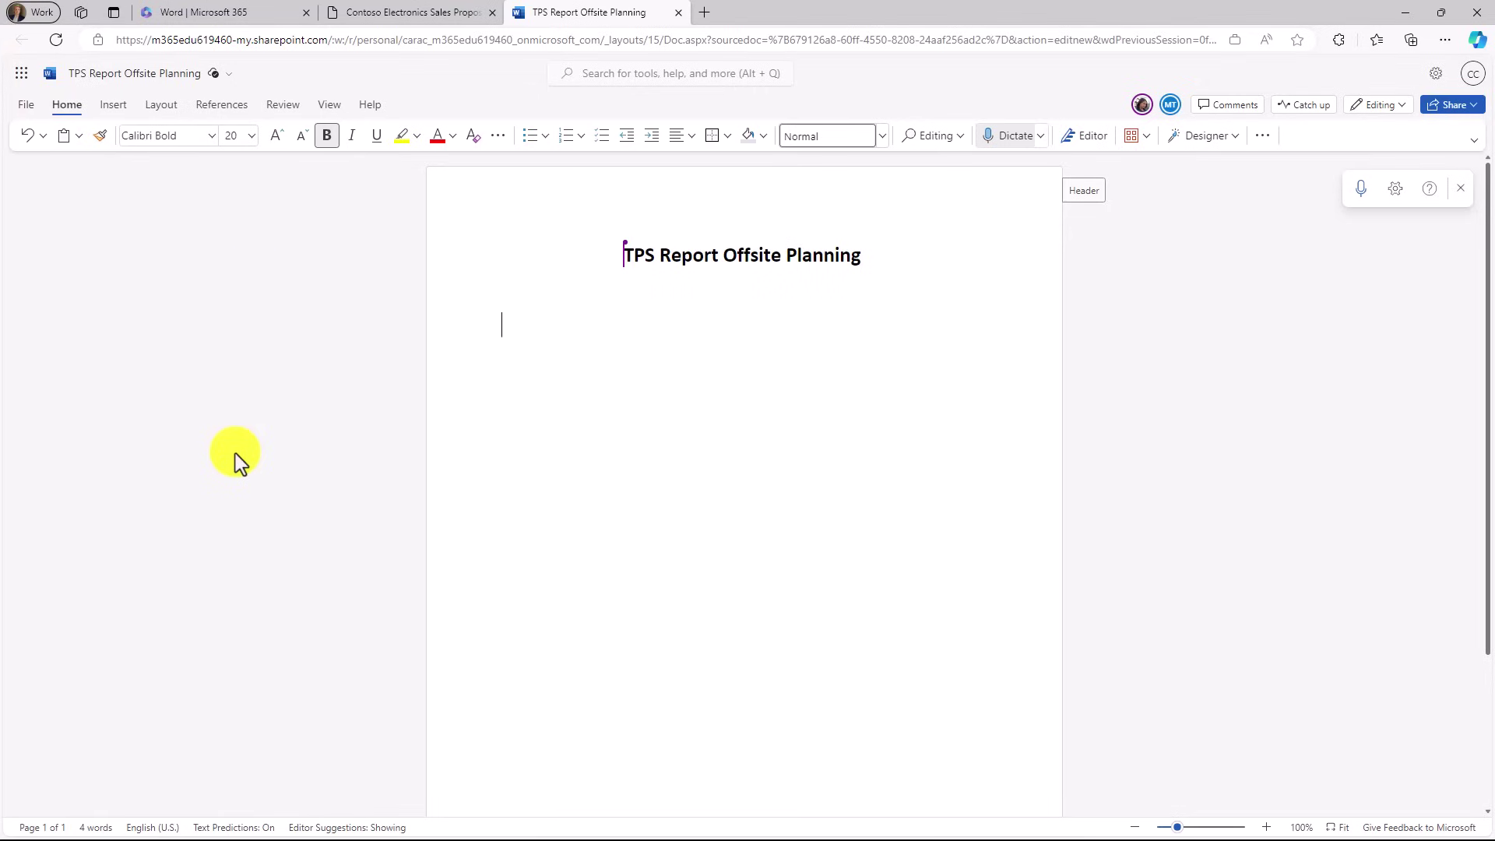
# Insert a Loop Task list component from Insert > Loop Components below the title
pyautogui.click(113, 107)
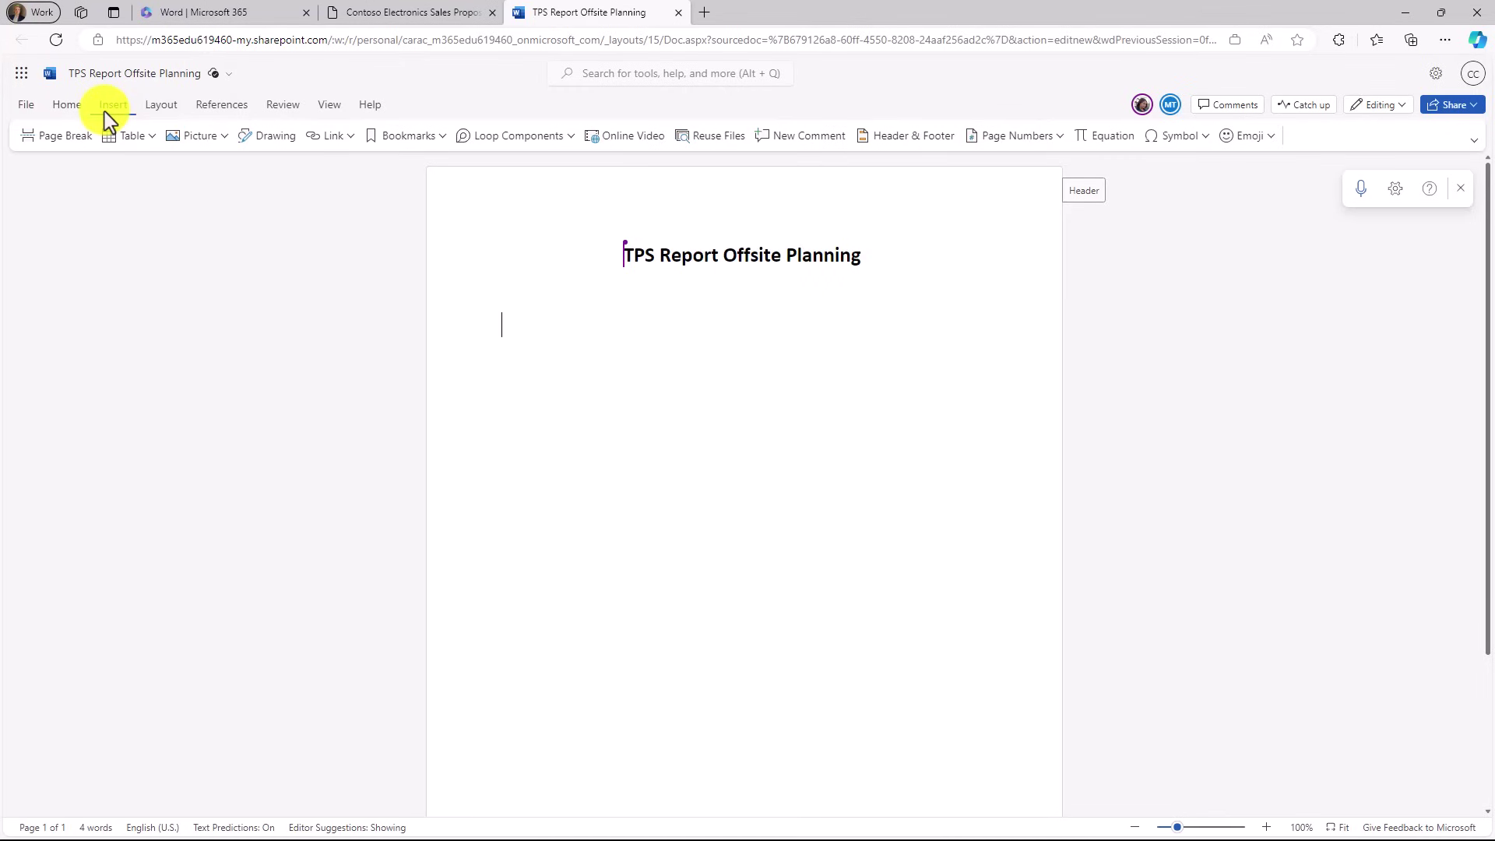
pyautogui.click(563, 140)
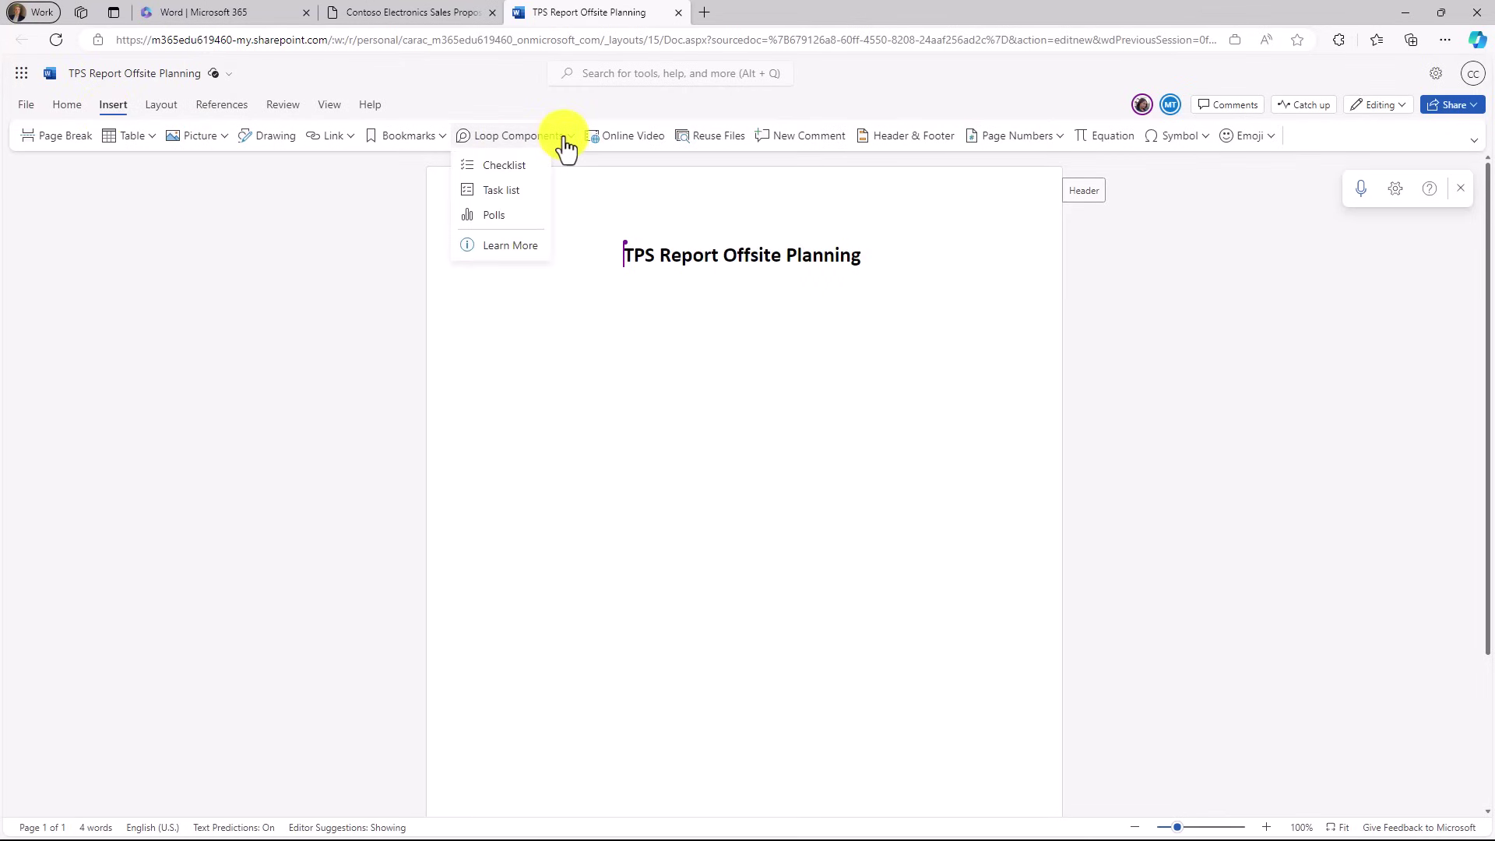
pyautogui.click(502, 190)
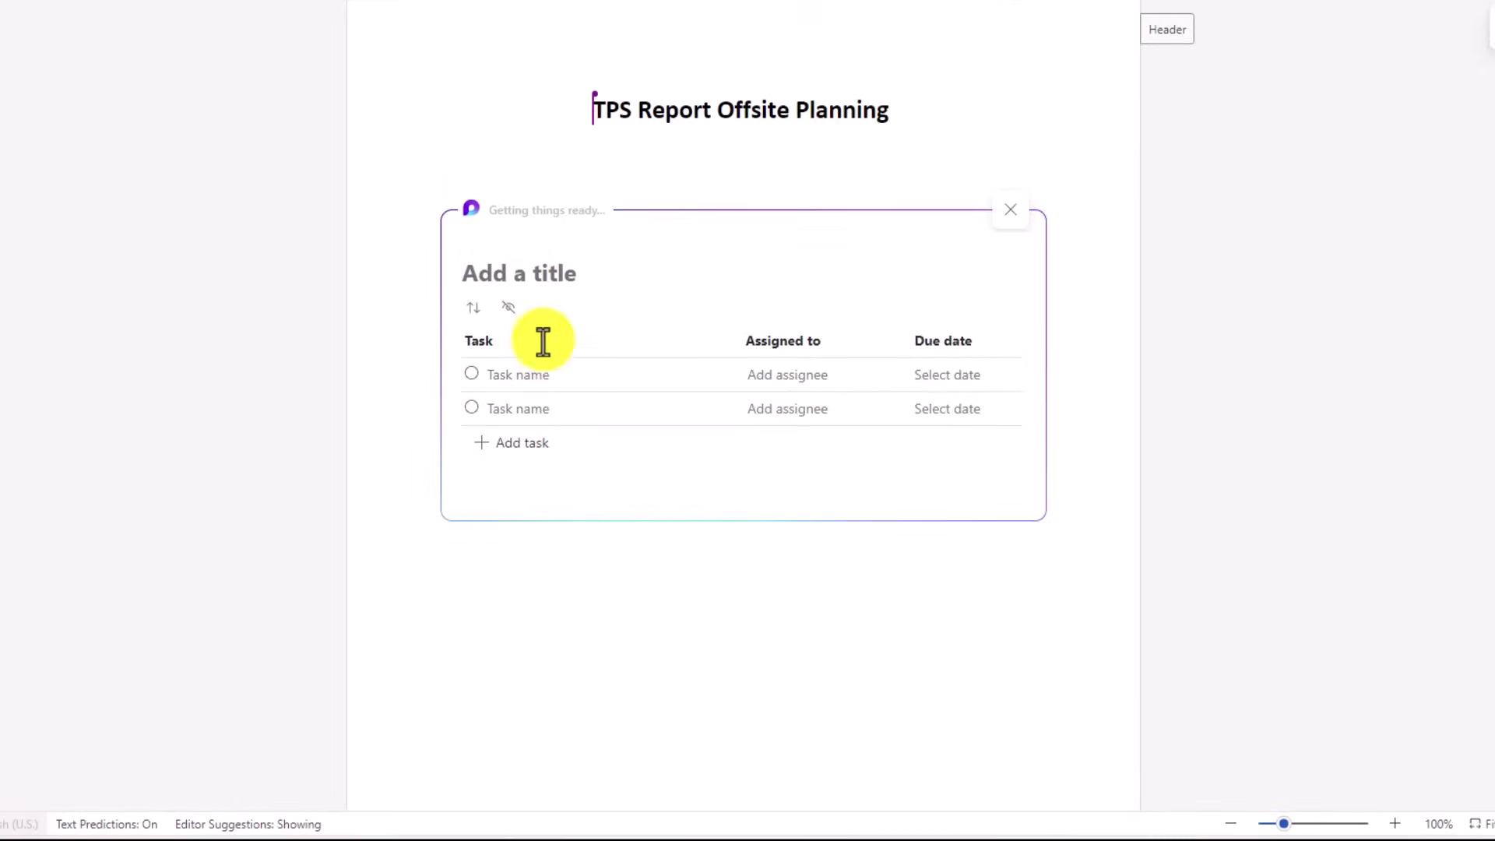
# Title the list 'Offsite Task List' and add the task 'Figure out location' with a due date
pyautogui.click(517, 273)
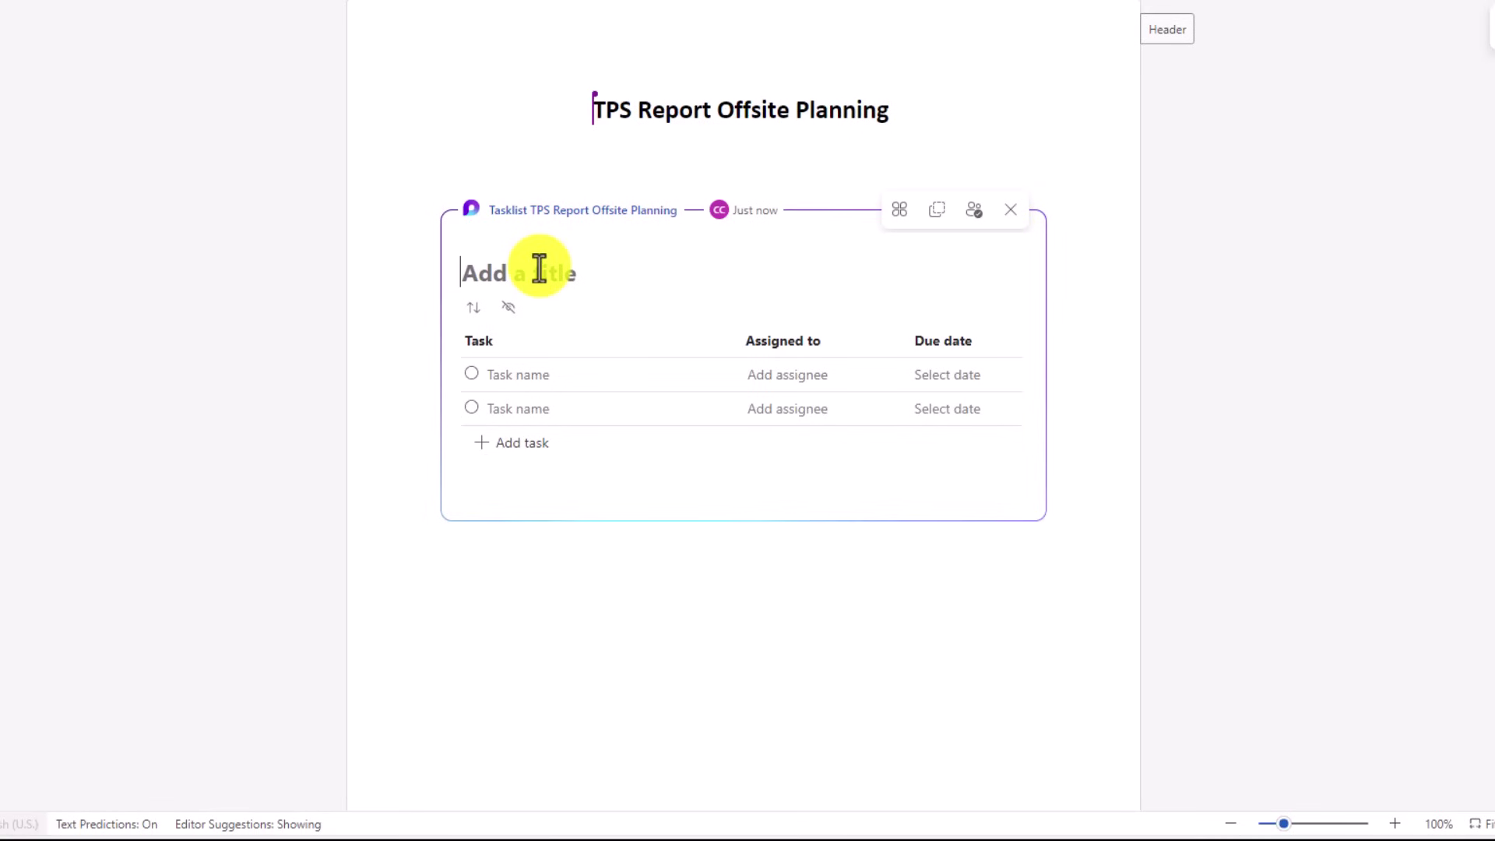
pyautogui.write('Offsite Task List')
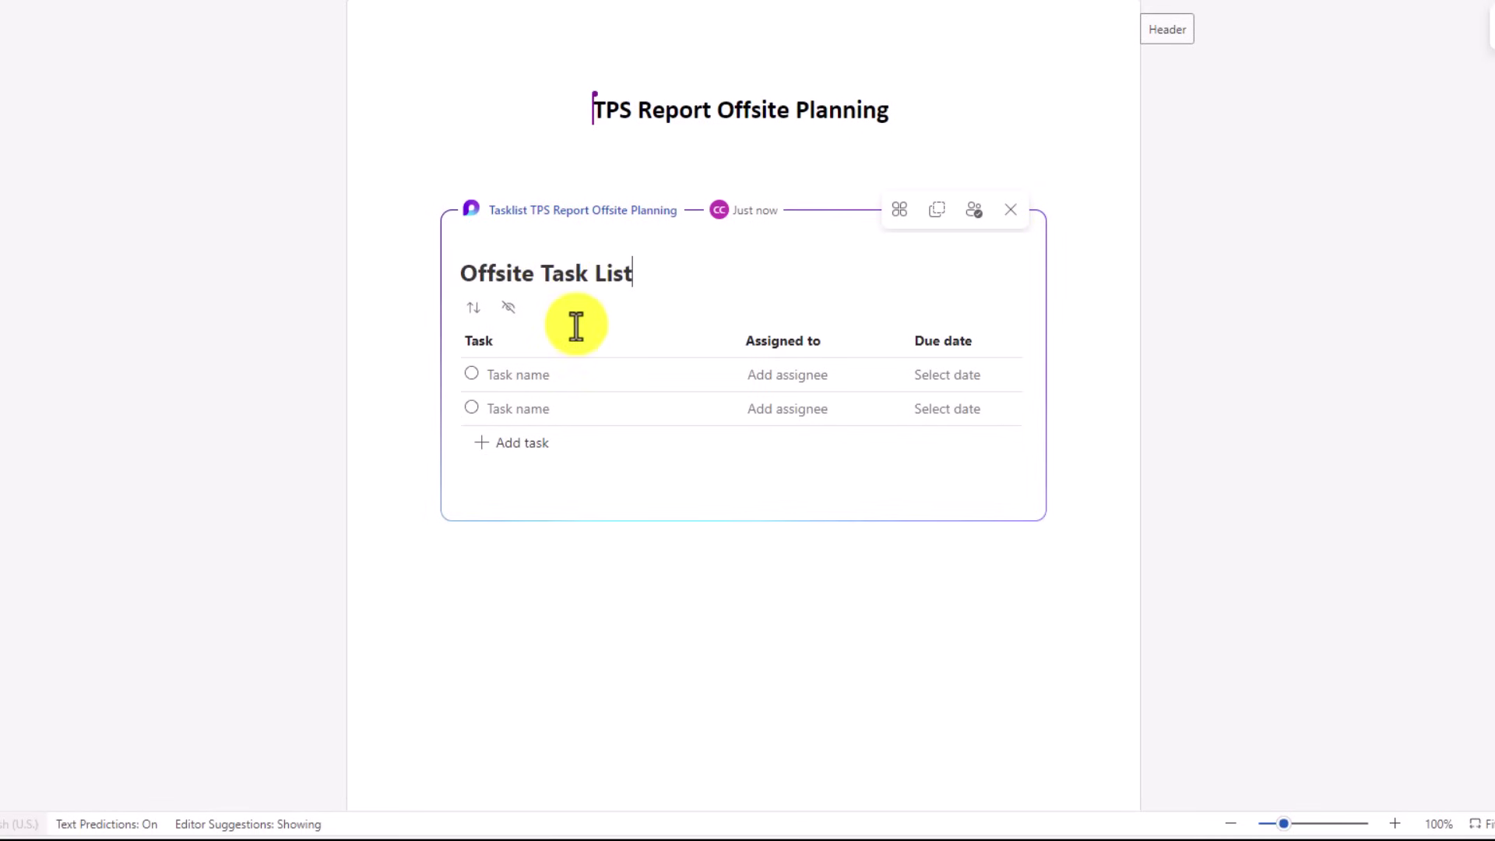
pyautogui.click(518, 376)
pyautogui.write('Figure out location')
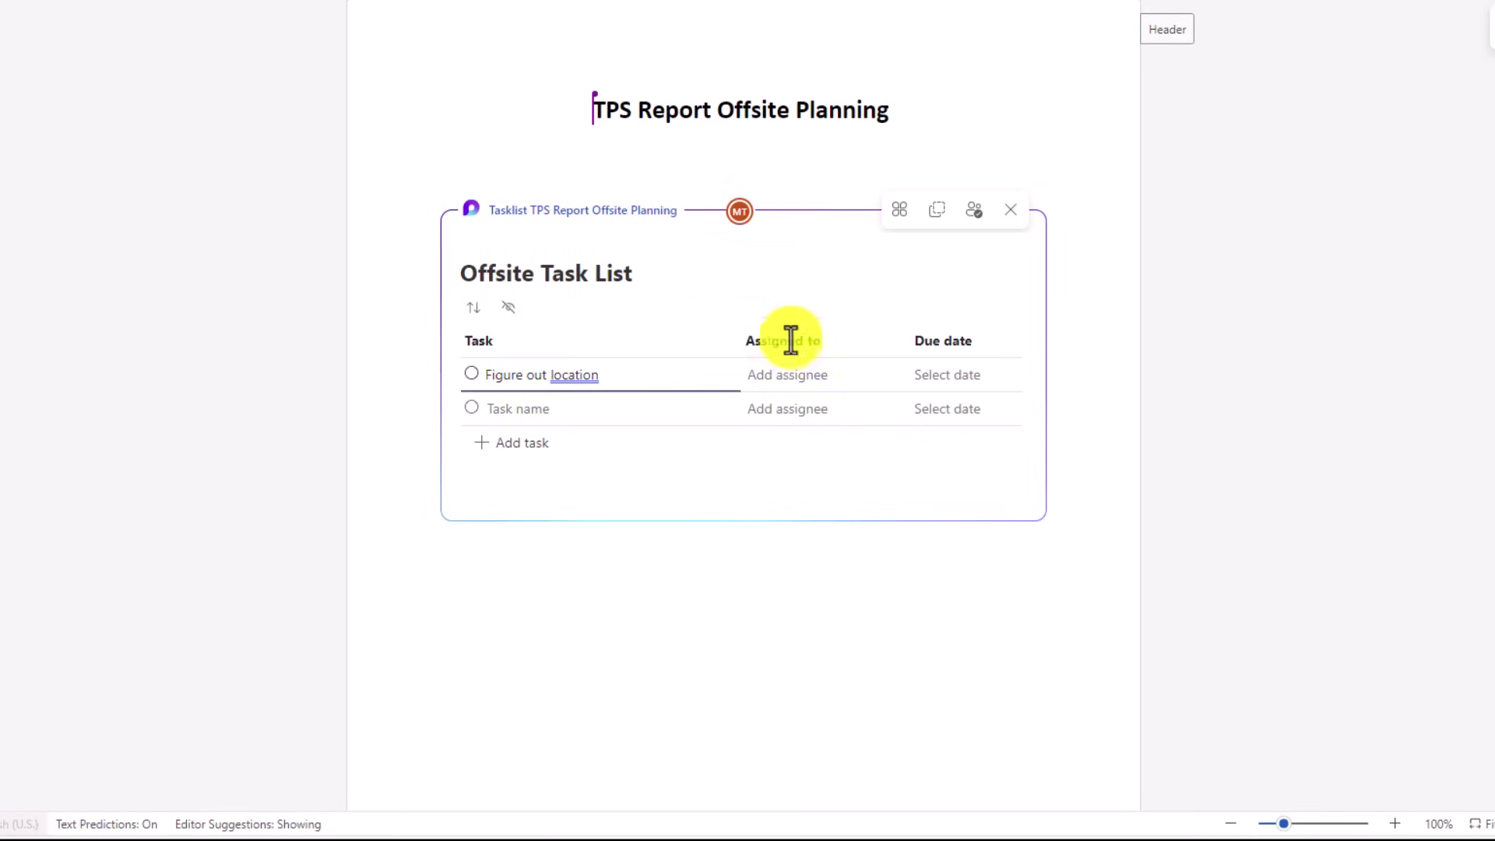
pyautogui.click(941, 375)
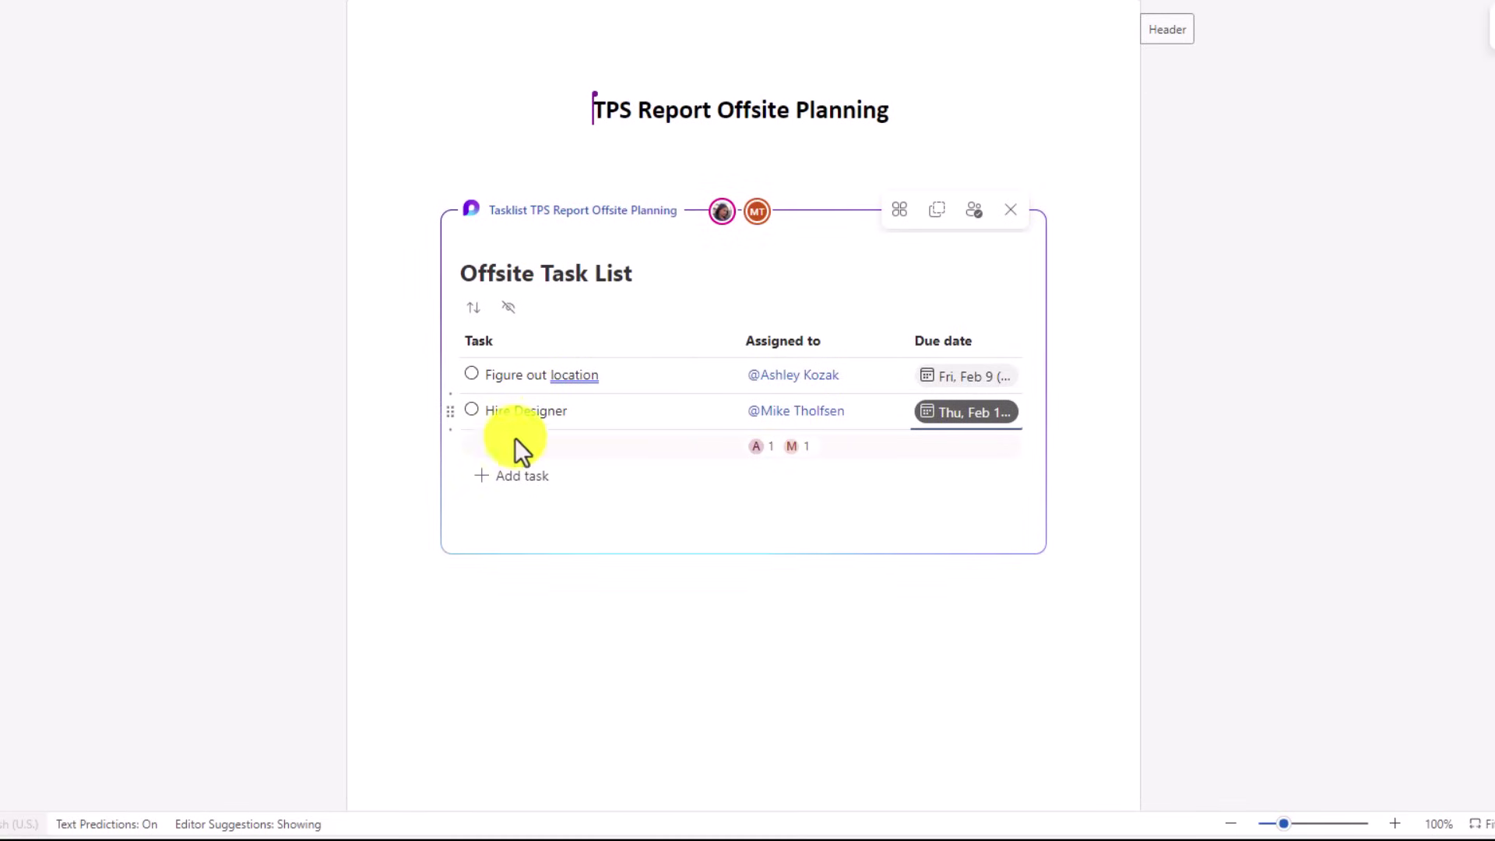
# Add another task row, then copy the whole Loop task list component
pyautogui.click(520, 476)
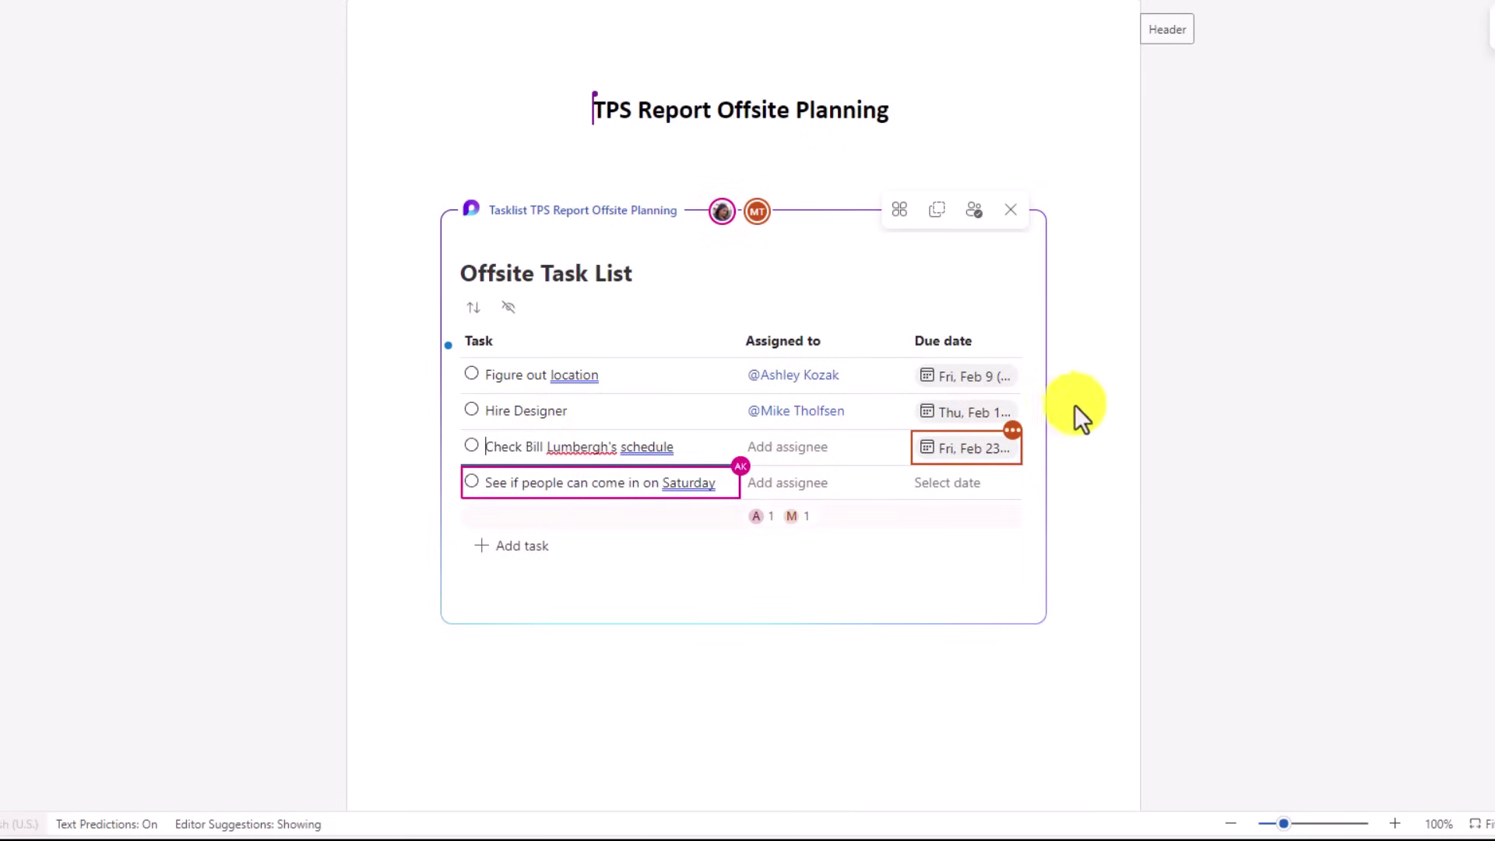
pyautogui.moveTo(1003, 426)
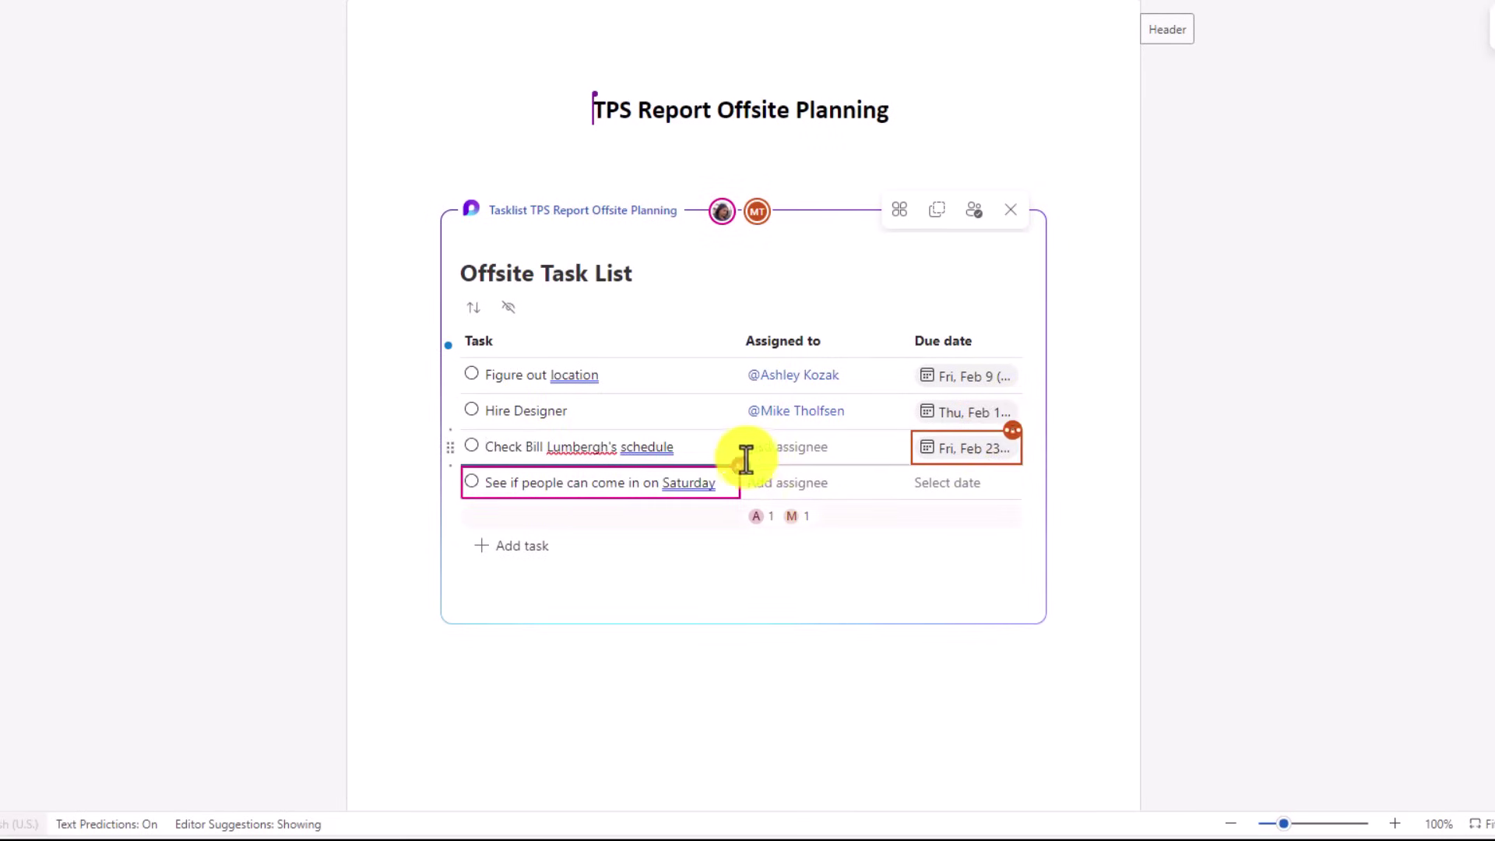
pyautogui.moveTo(734, 466)
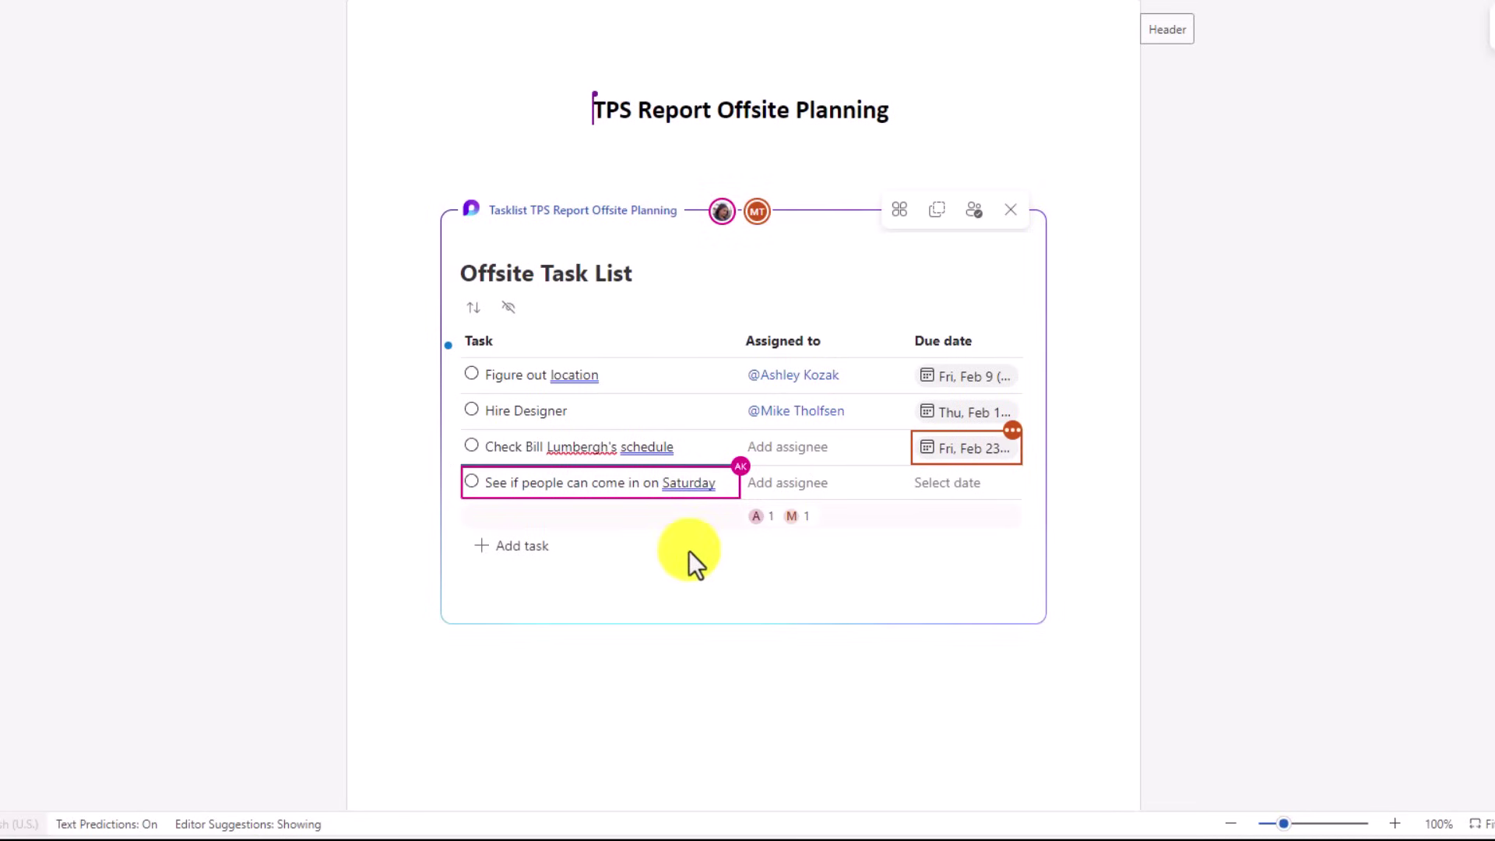
pyautogui.click(938, 207)
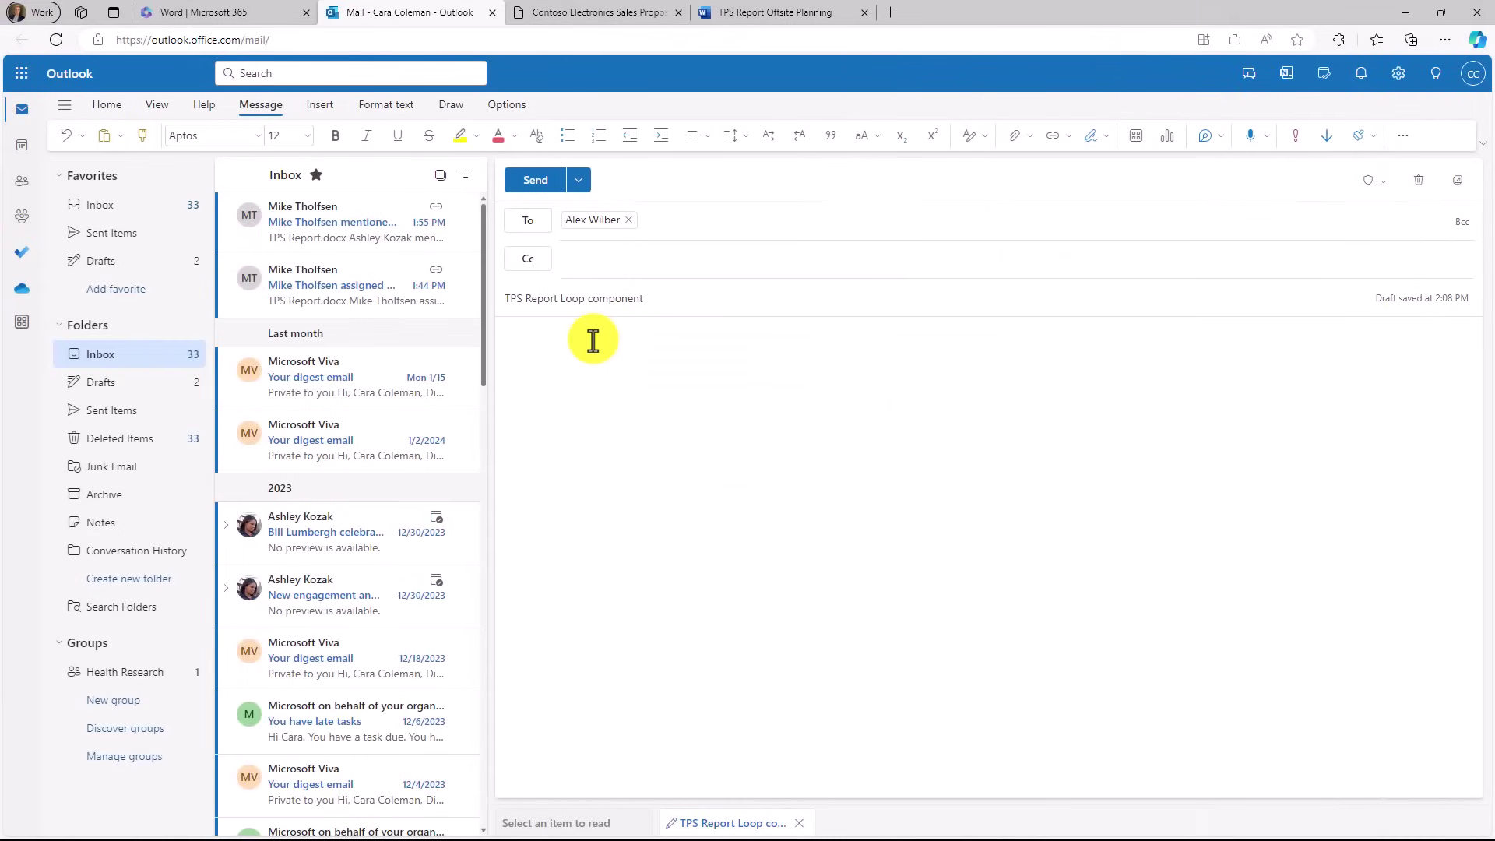
# Paste the Offsite Task List Loop component into the Outlook draft's body
pyautogui.hotkey('ctrl', 'v')
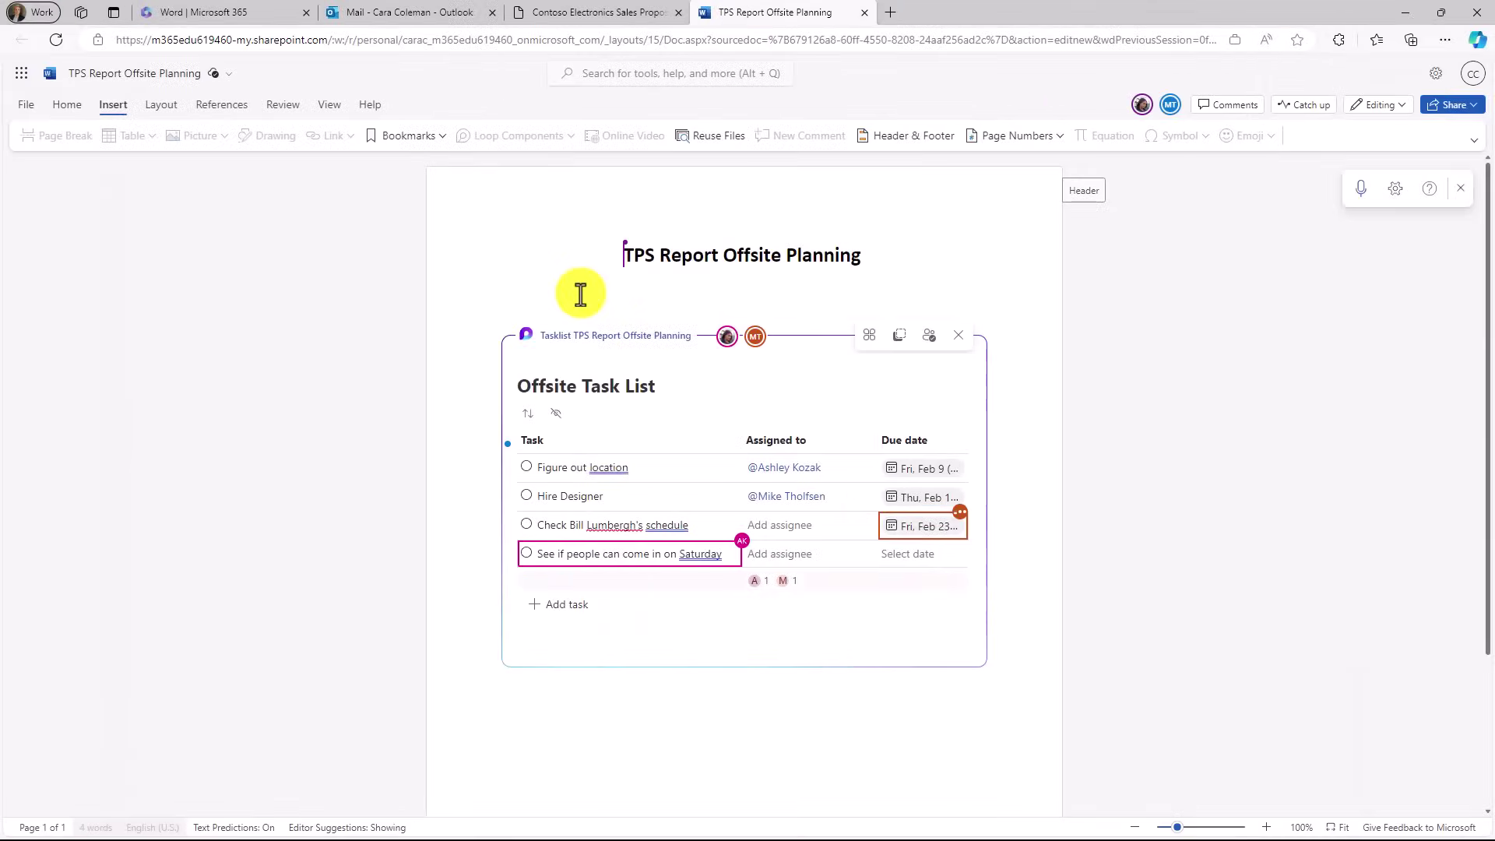
# Open the Offsite Task List in Loop through its Tasklist link, then return to the Word tab
pyautogui.click(606, 339)
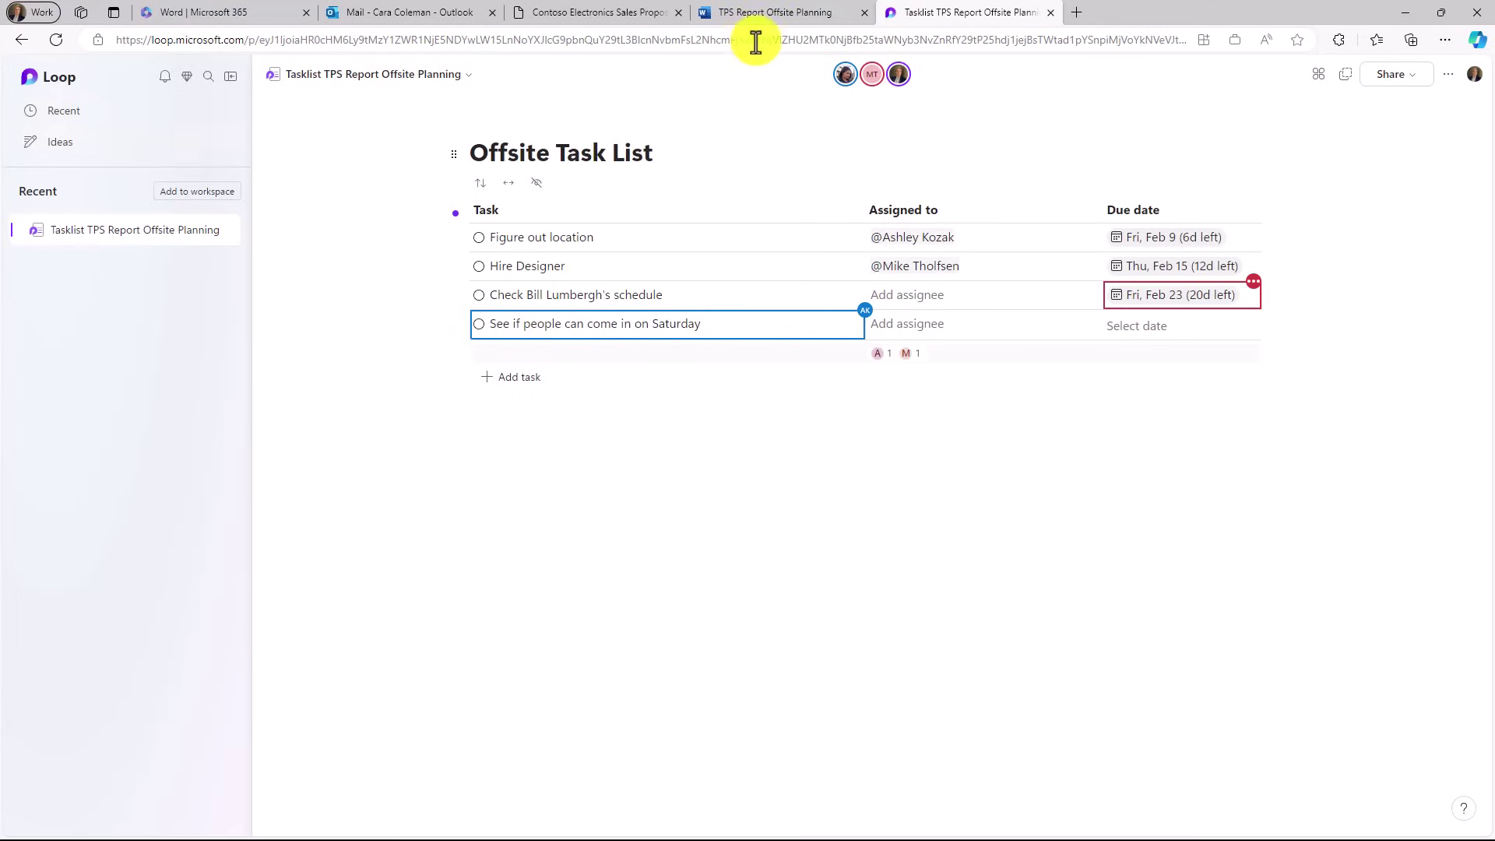
pyautogui.click(769, 12)
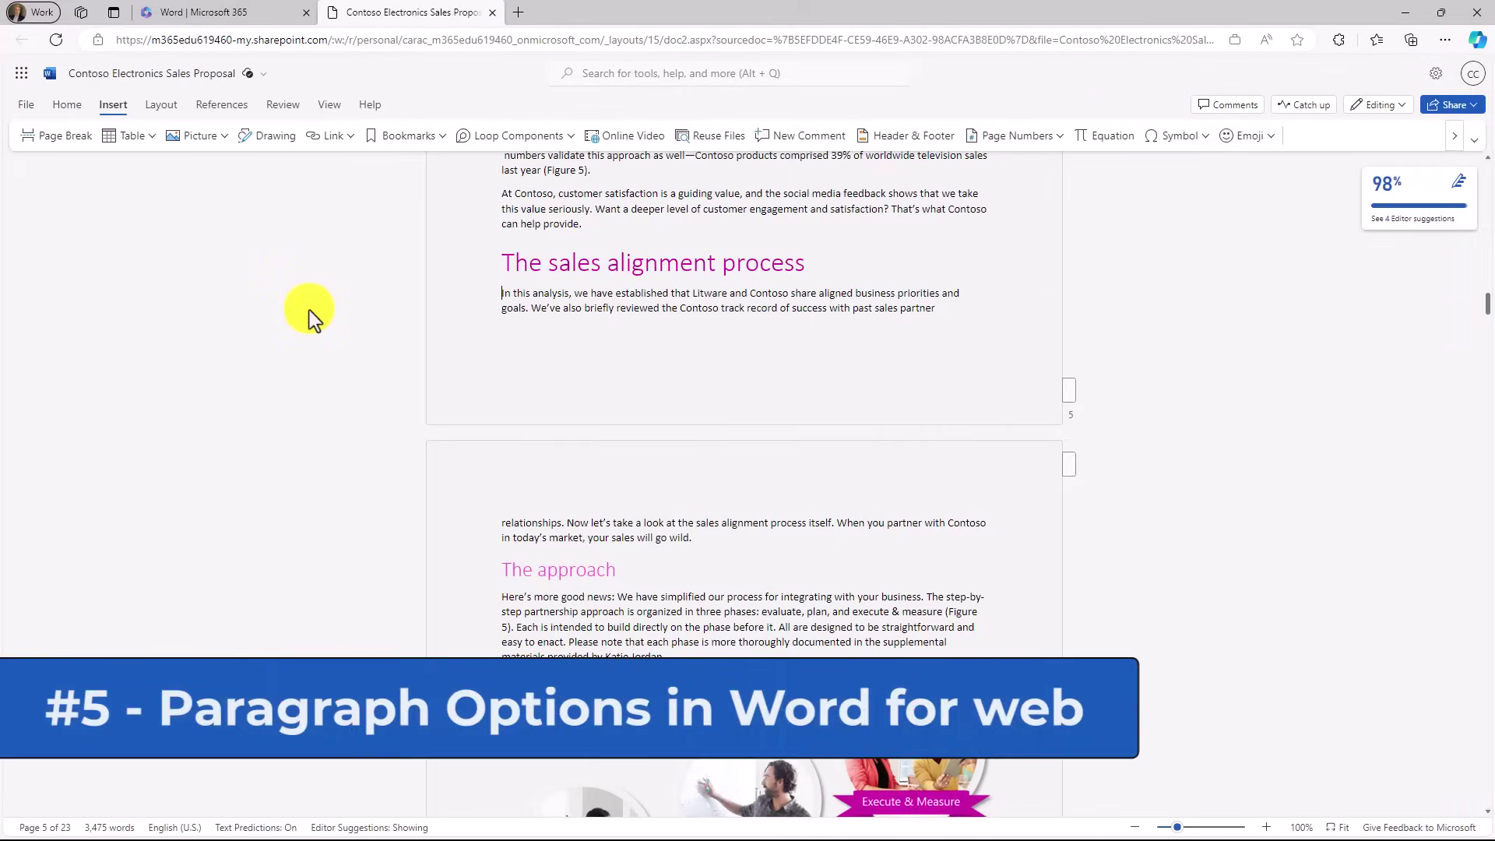
# Try Keep lines together on the paragraph under The sales alignment process, then undo it
pyautogui.scroll(7, 844, 454)
pyautogui.scroll(-7, 844, 455)
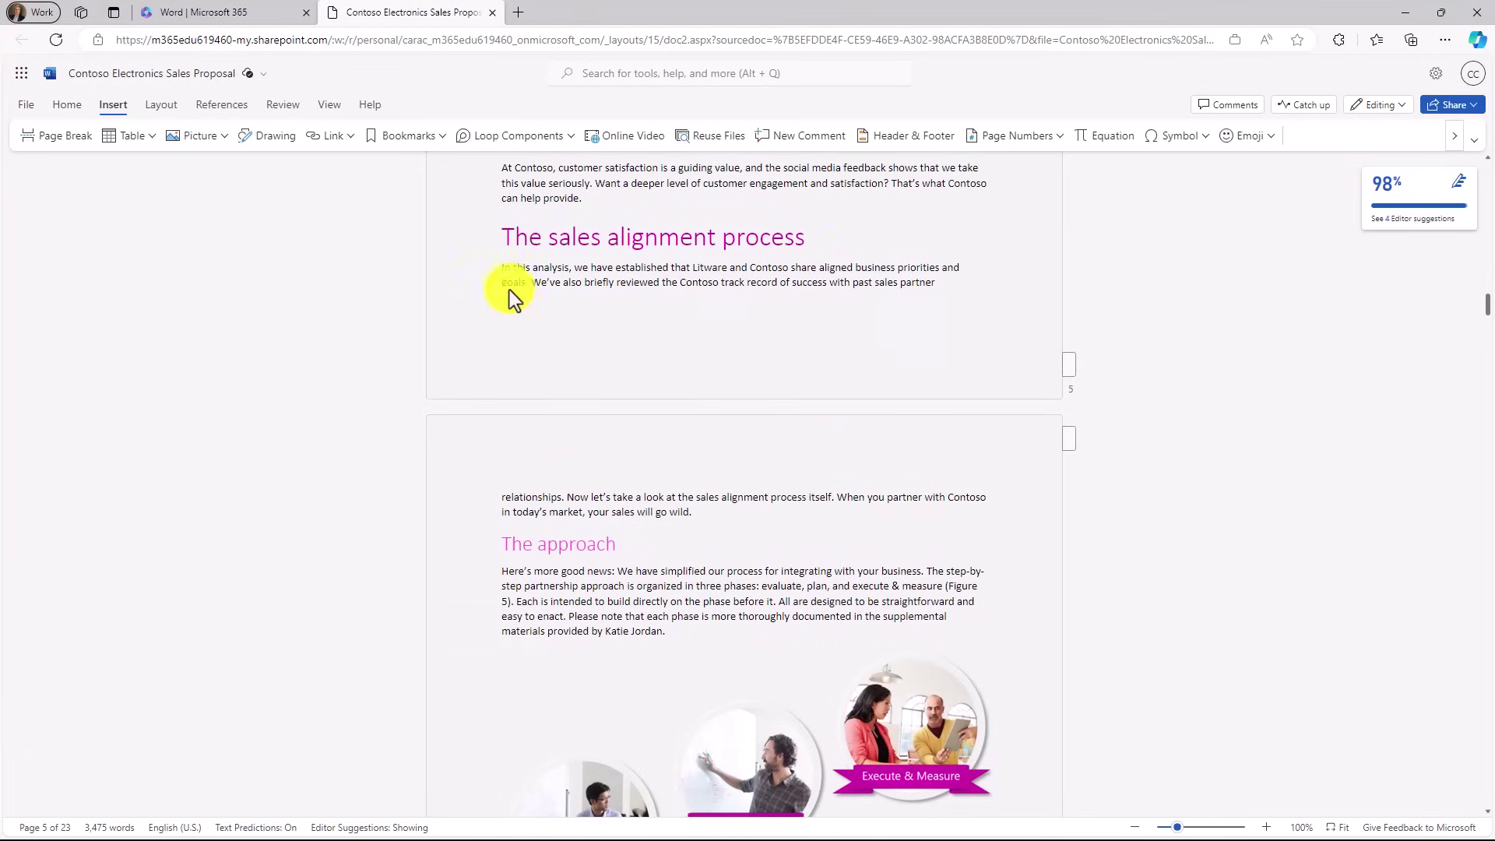
pyautogui.rightClick(515, 273)
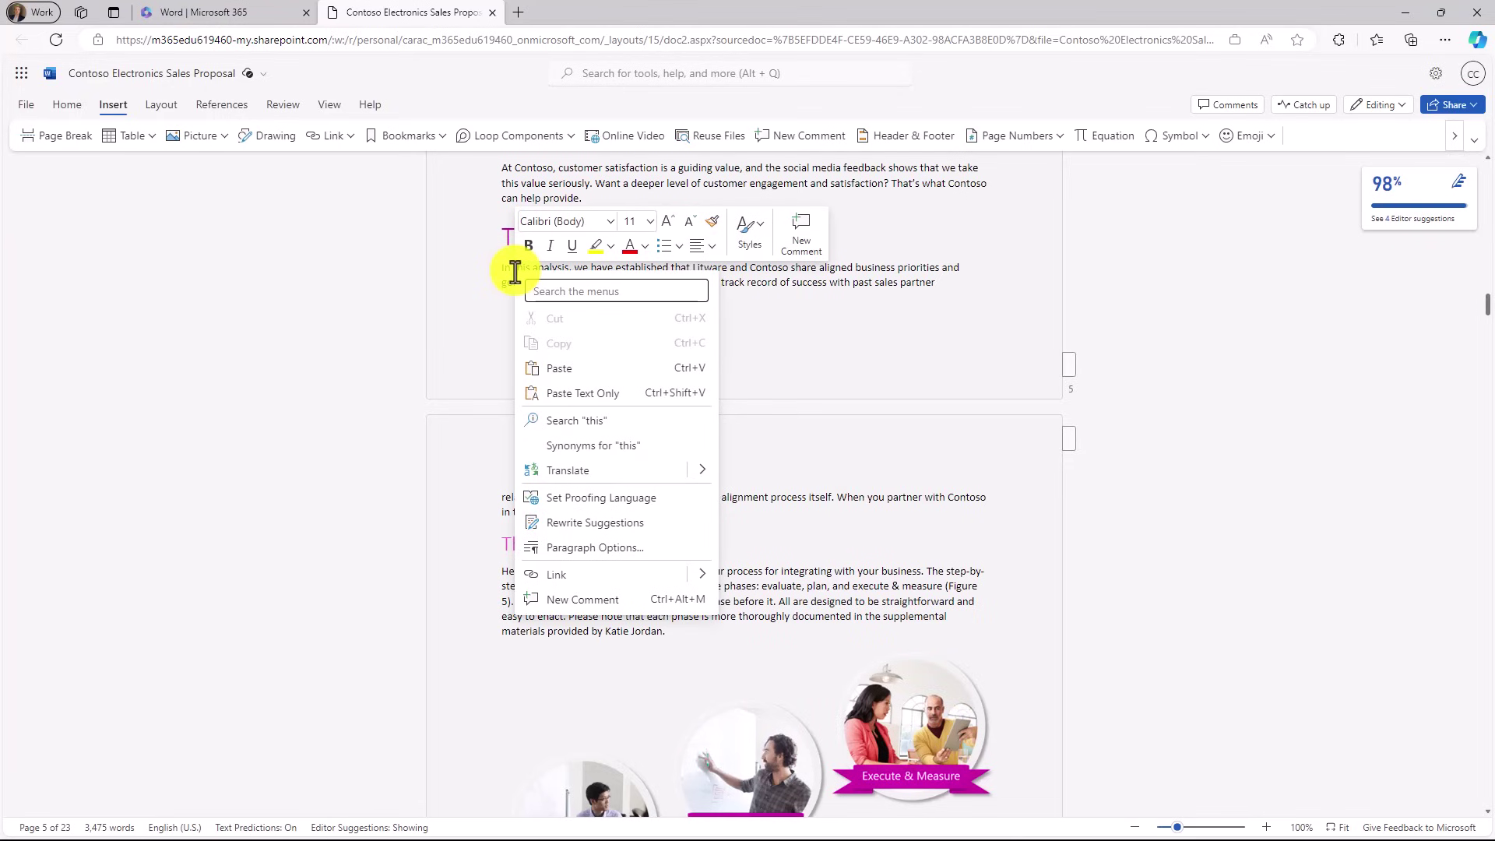
pyautogui.click(619, 549)
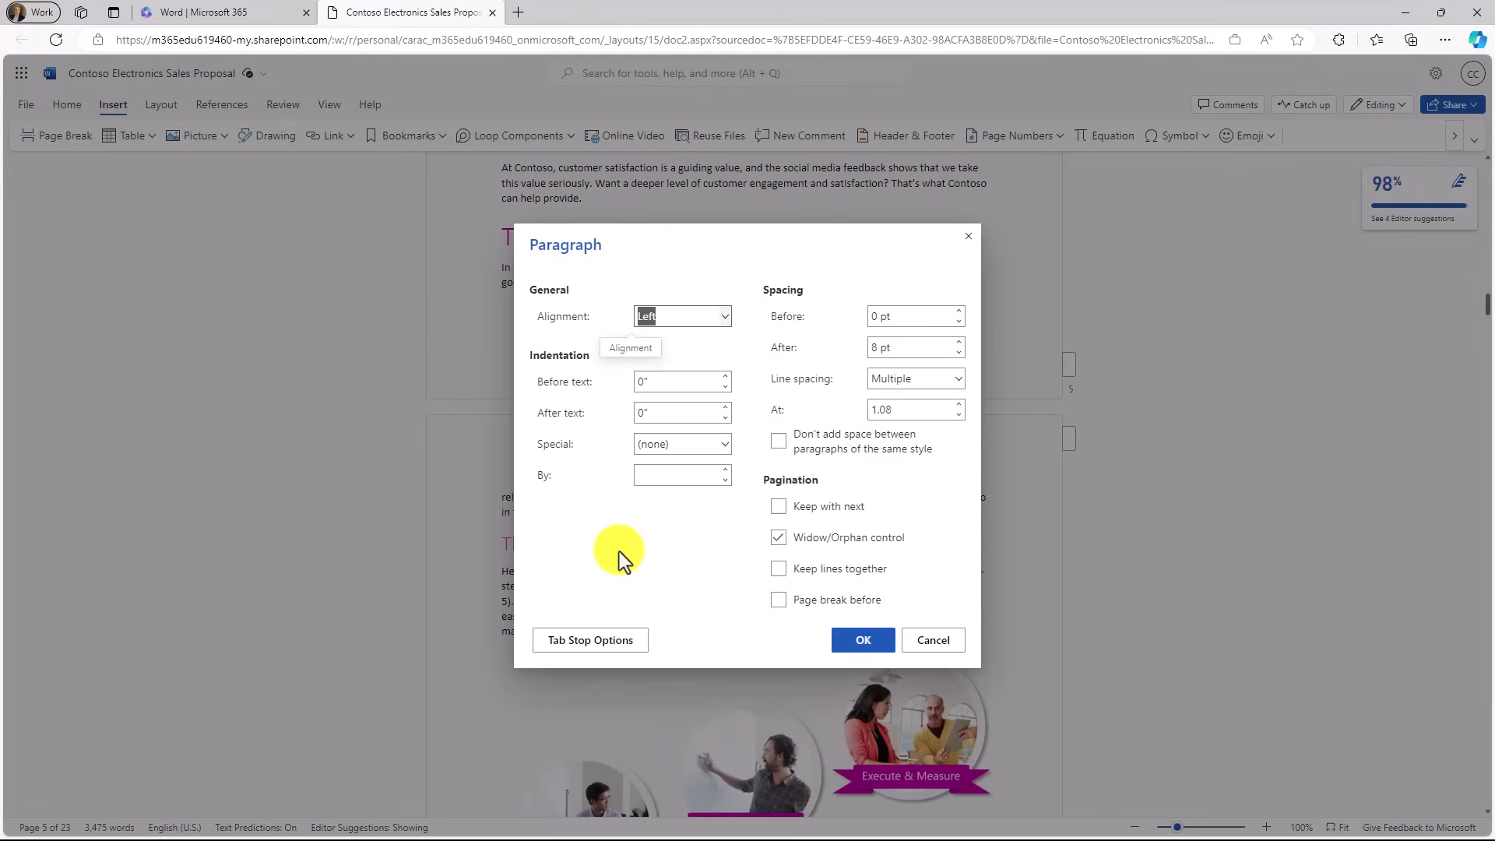
pyautogui.click(778, 570)
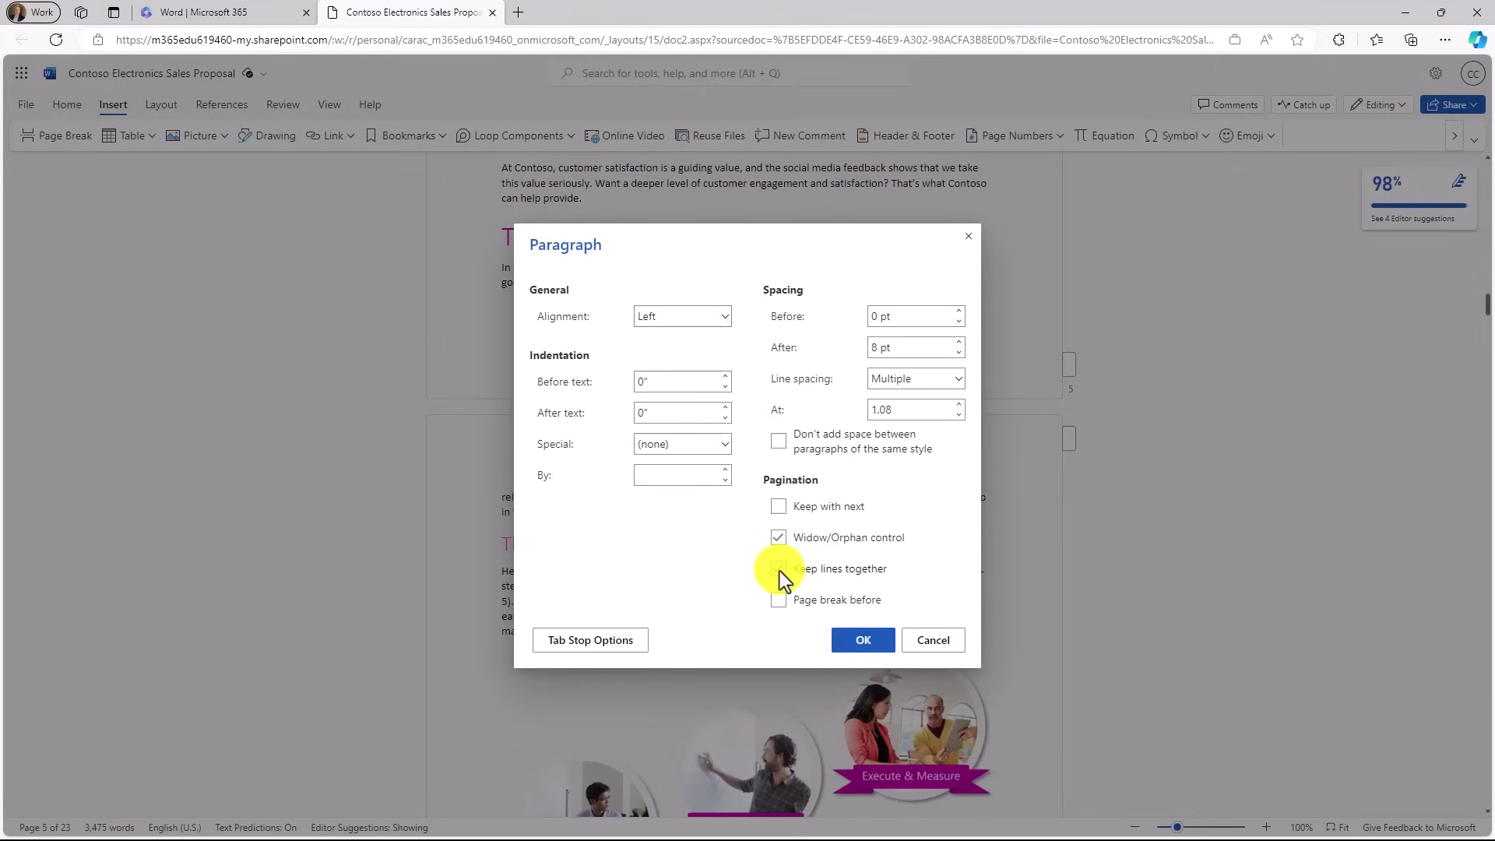
pyautogui.click(858, 640)
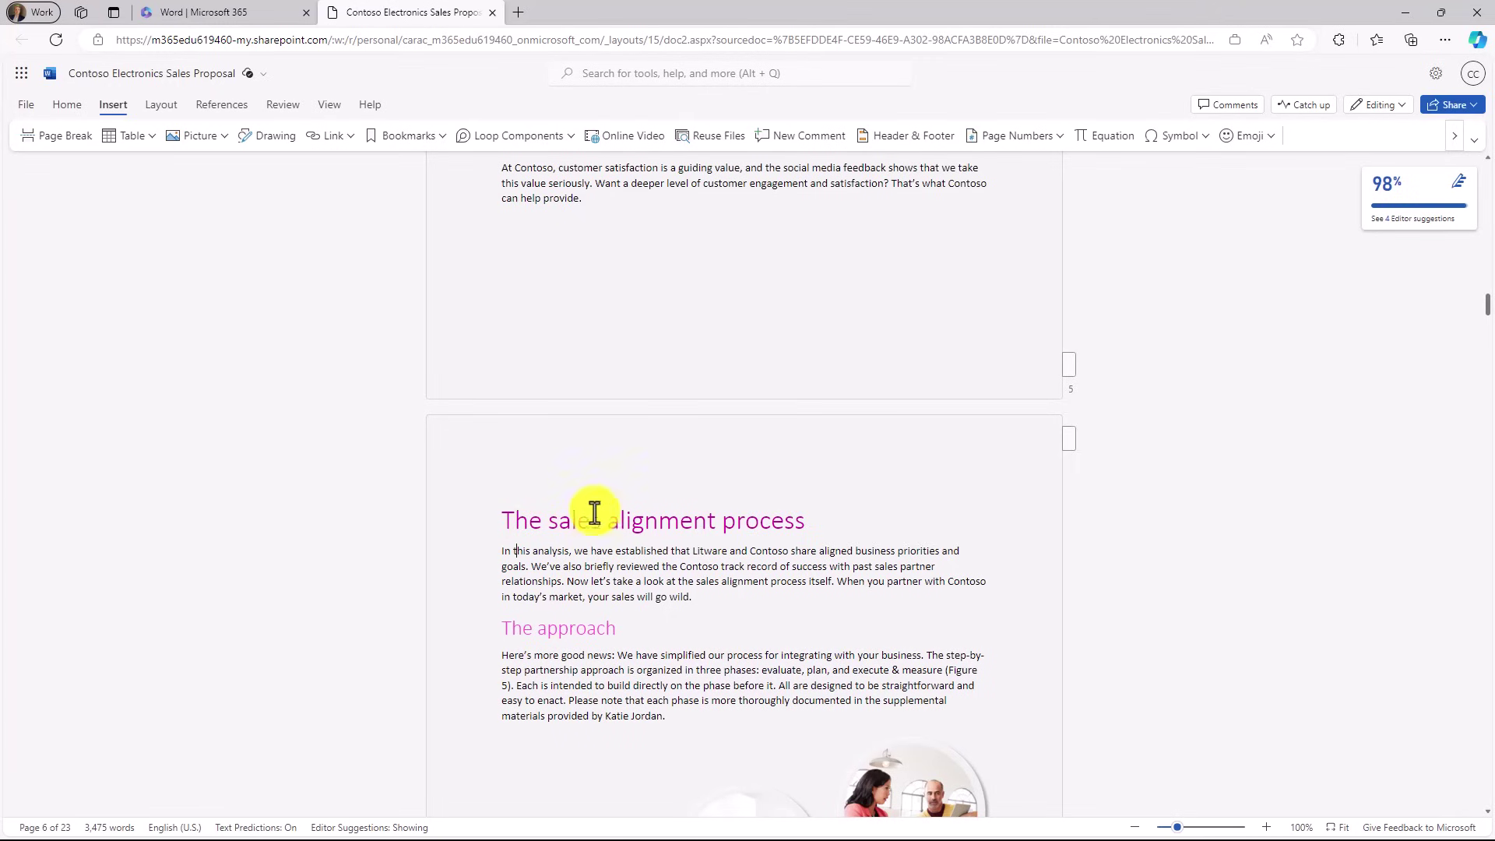
pyautogui.press('BackSpace')
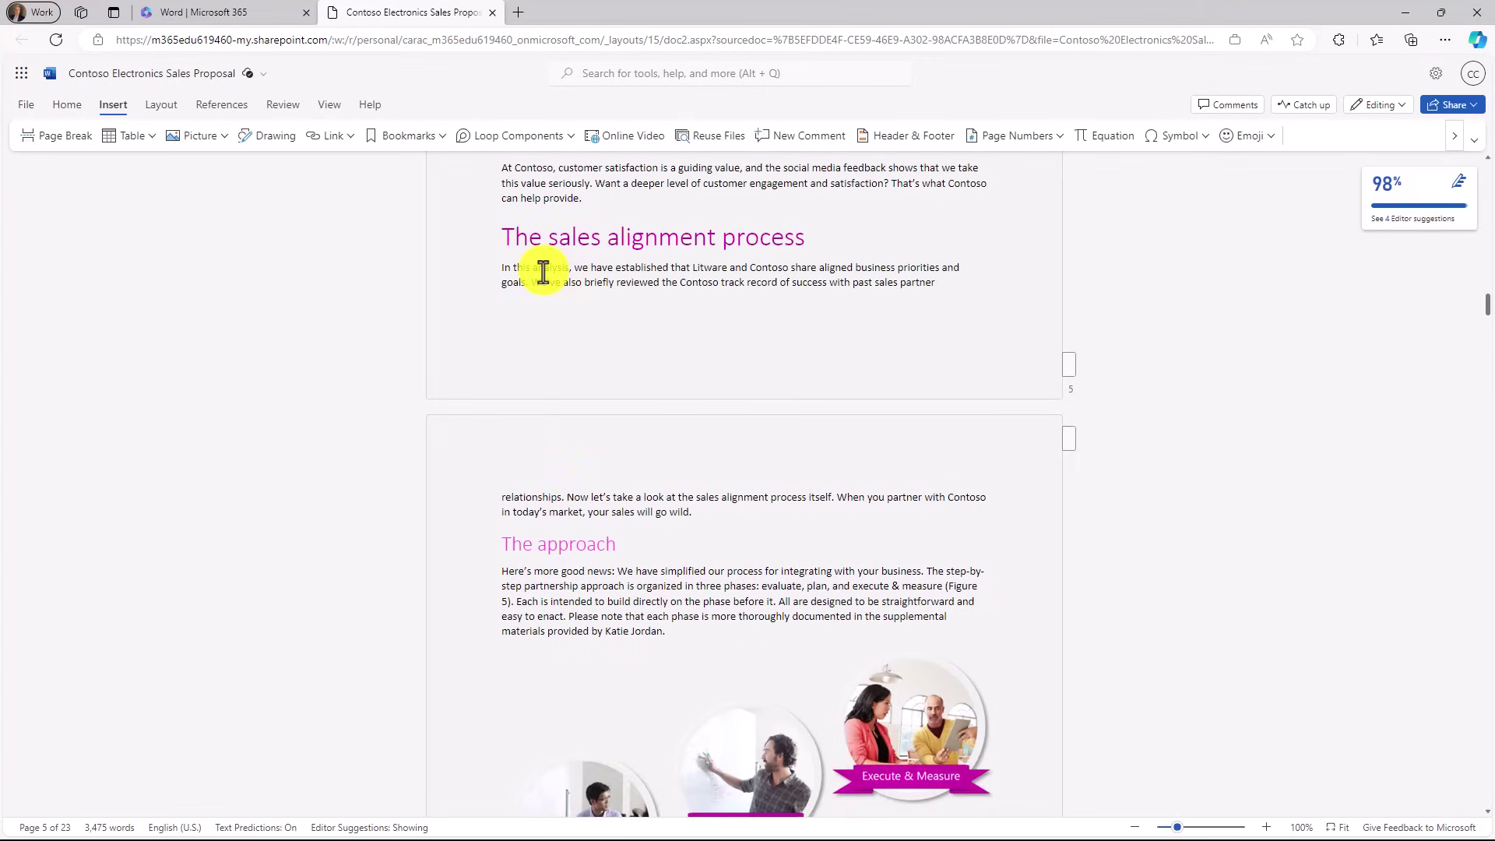
# Set the paragraph to Keep with next so the section moves to page 6
pyautogui.rightClick(539, 271)
pyautogui.click(619, 550)
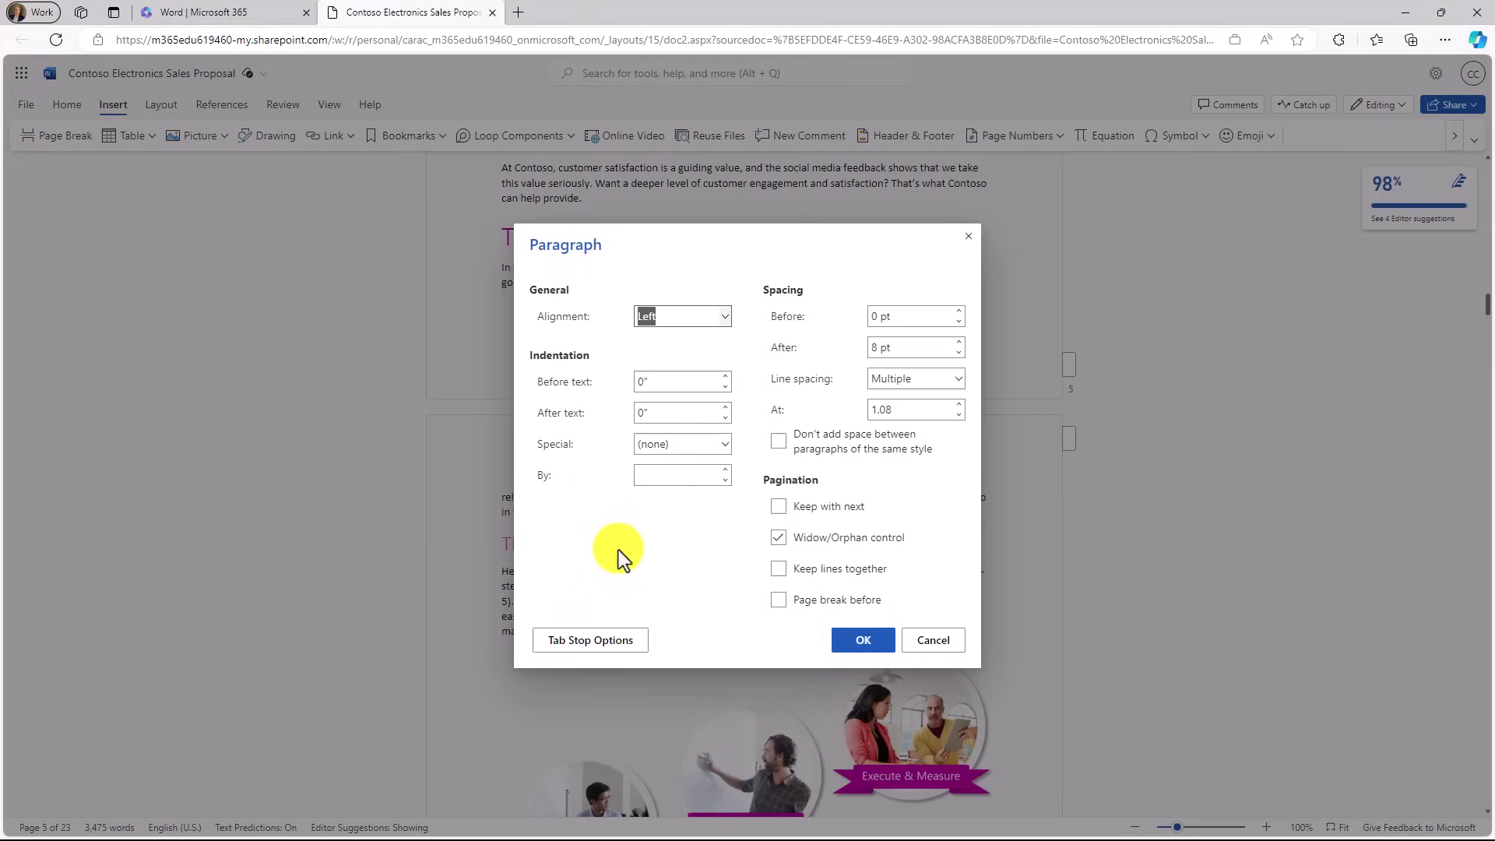
pyautogui.click(779, 507)
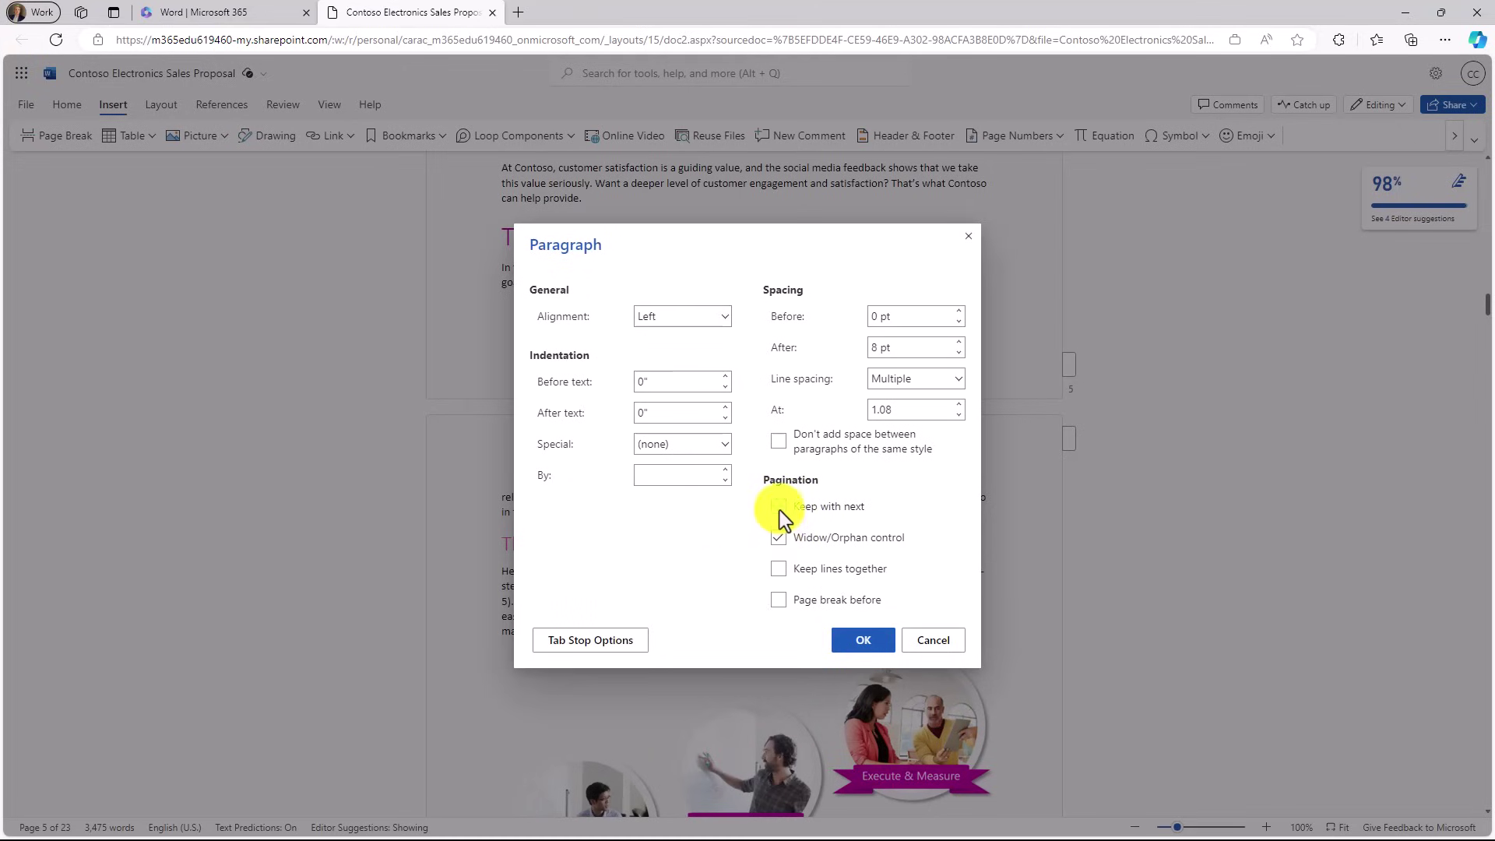
pyautogui.click(863, 639)
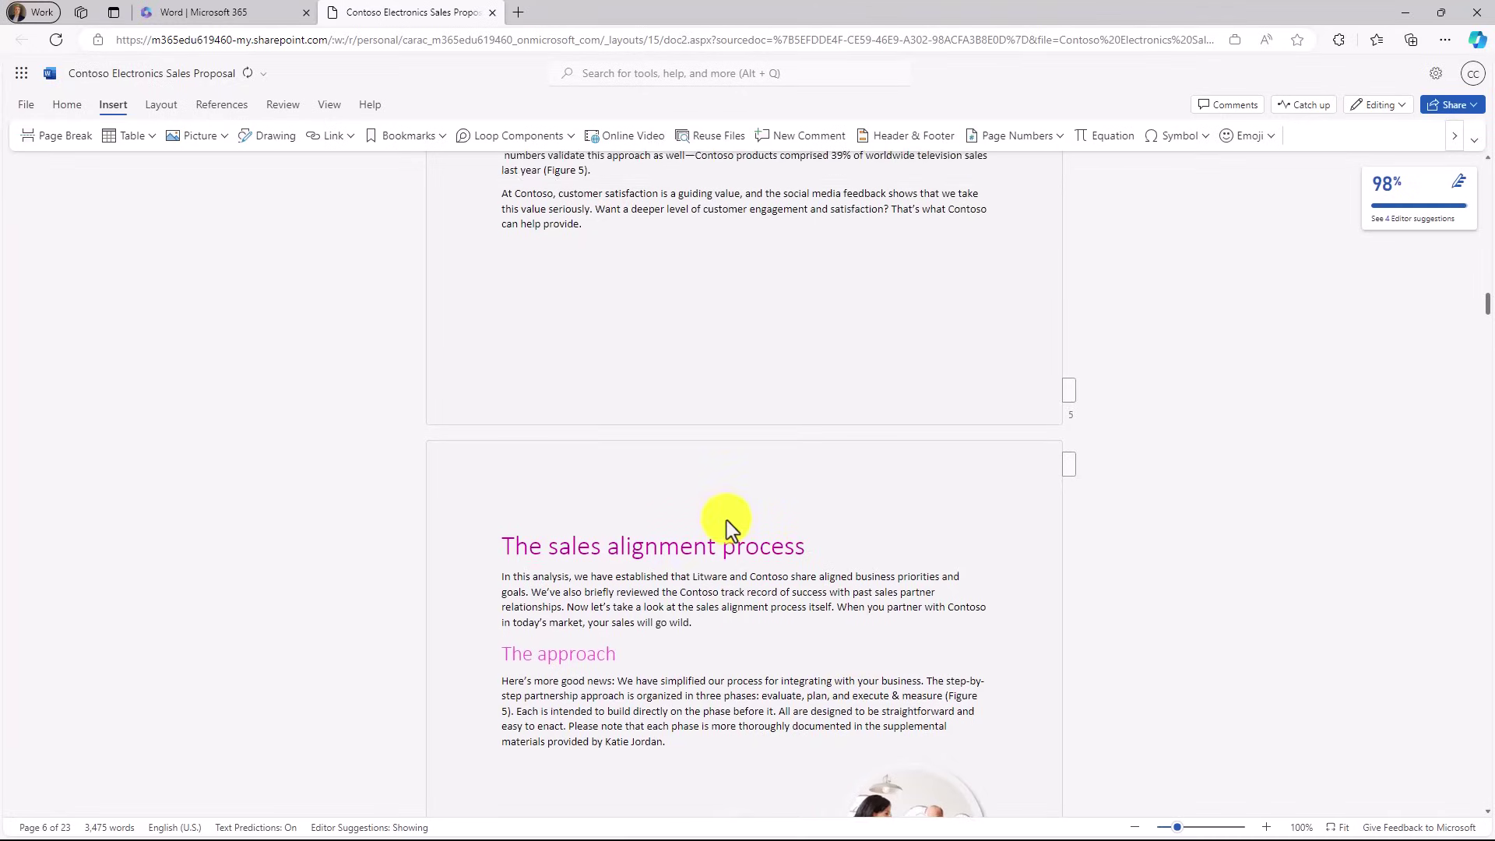
# Link 'Check out Microsoft Copilot, your new AI Assistant' to the pasted blog URL and open it
pyautogui.scroll(-3, 727, 520)
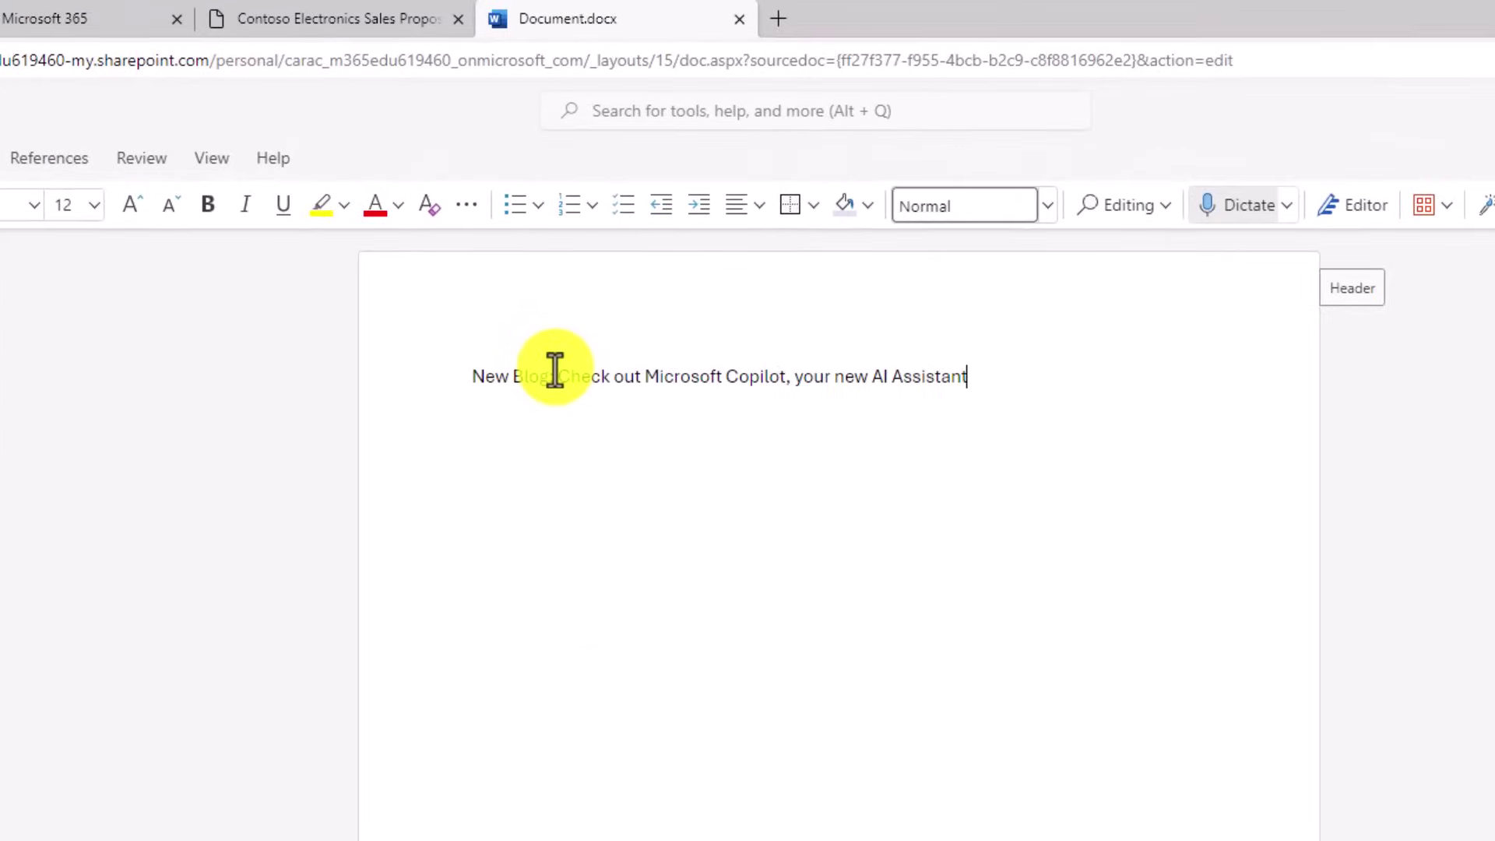
pyautogui.moveTo(558, 376); pyautogui.dragTo(938, 378)
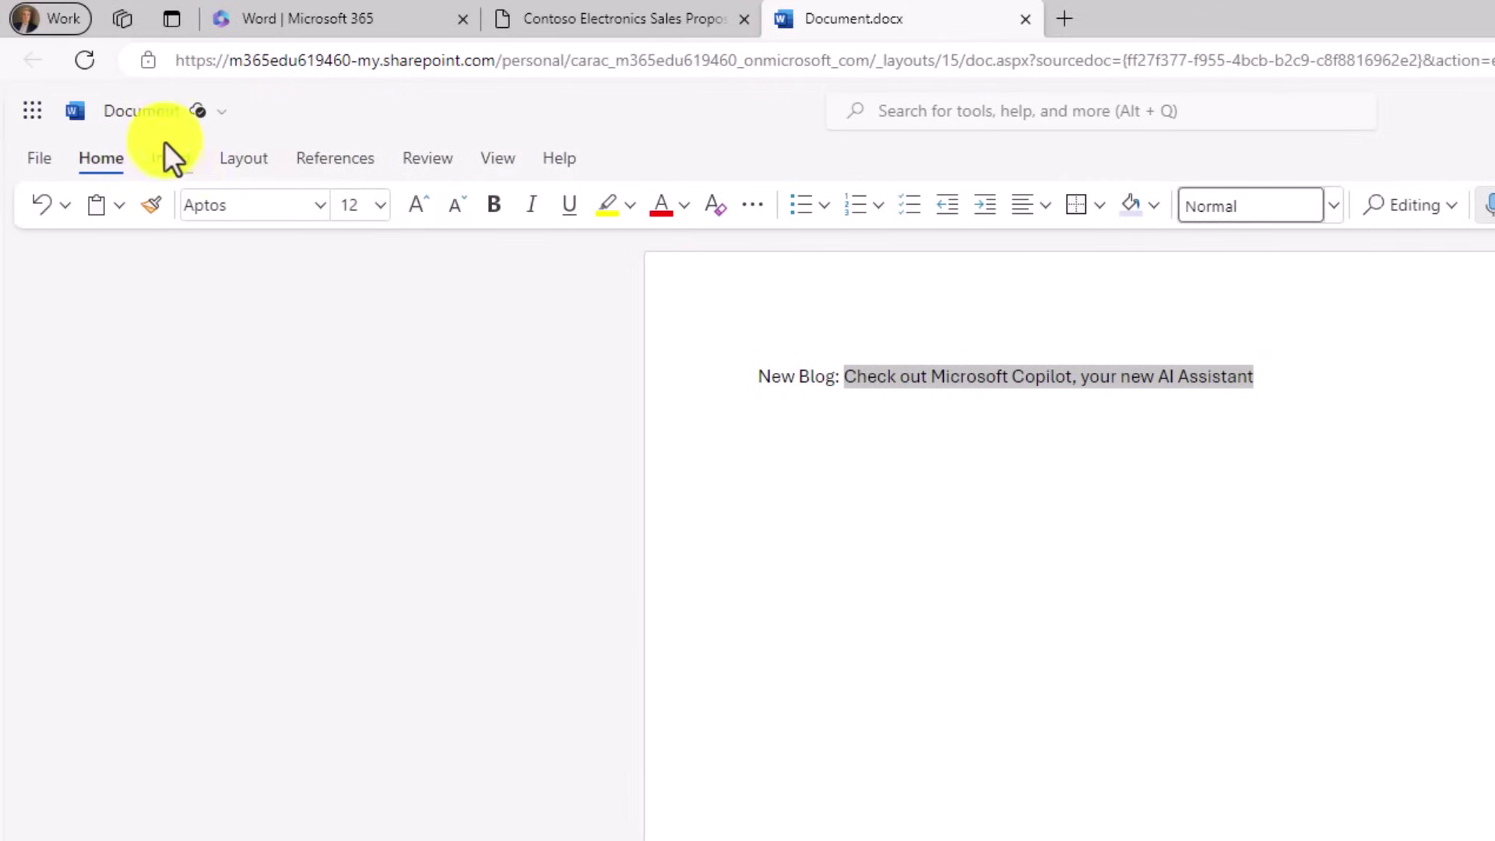
pyautogui.click(176, 159)
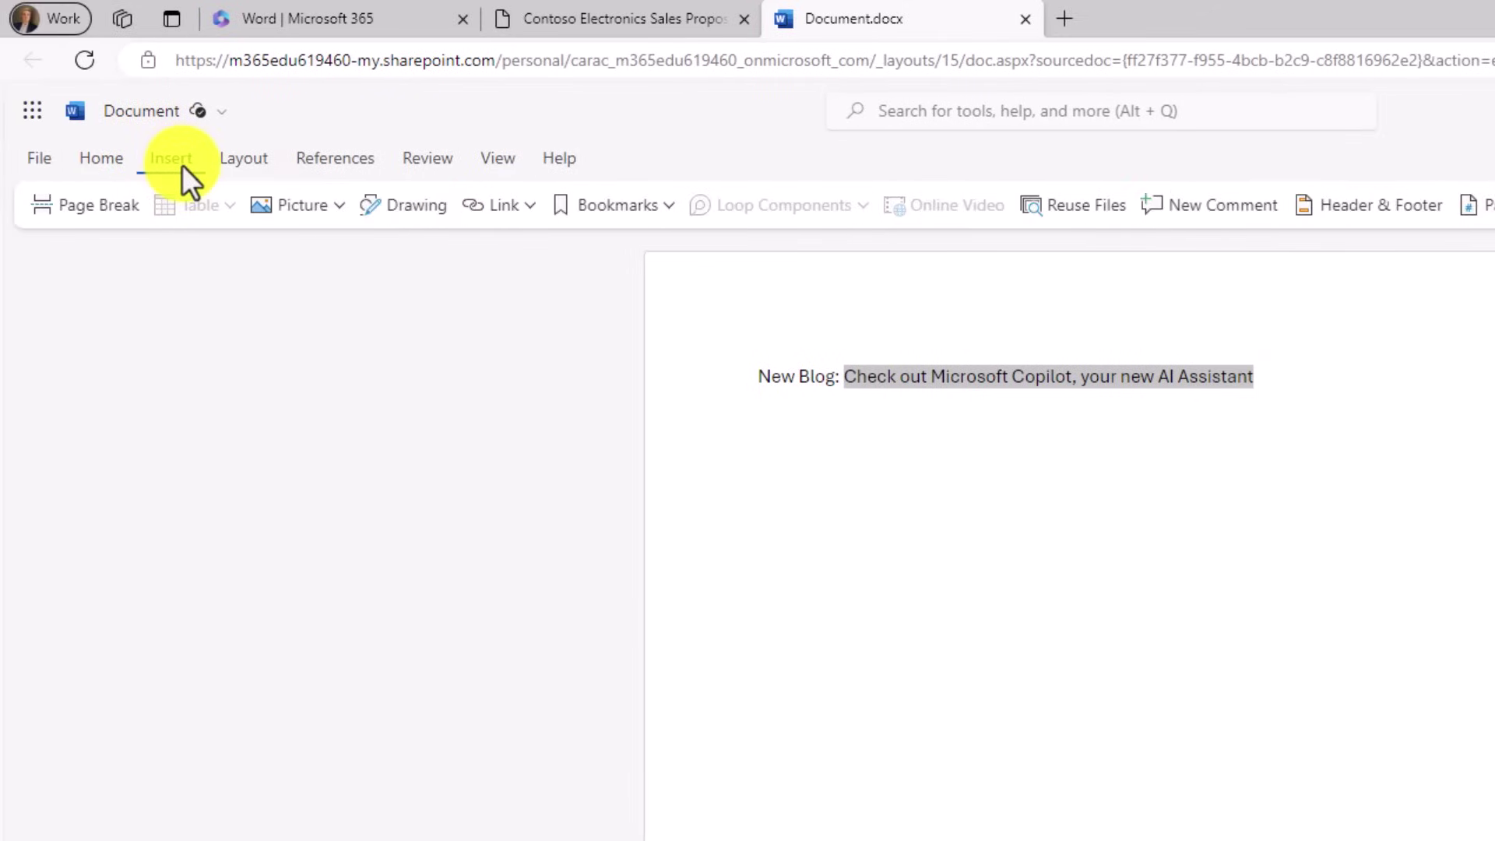
pyautogui.click(534, 207)
pyautogui.click(533, 249)
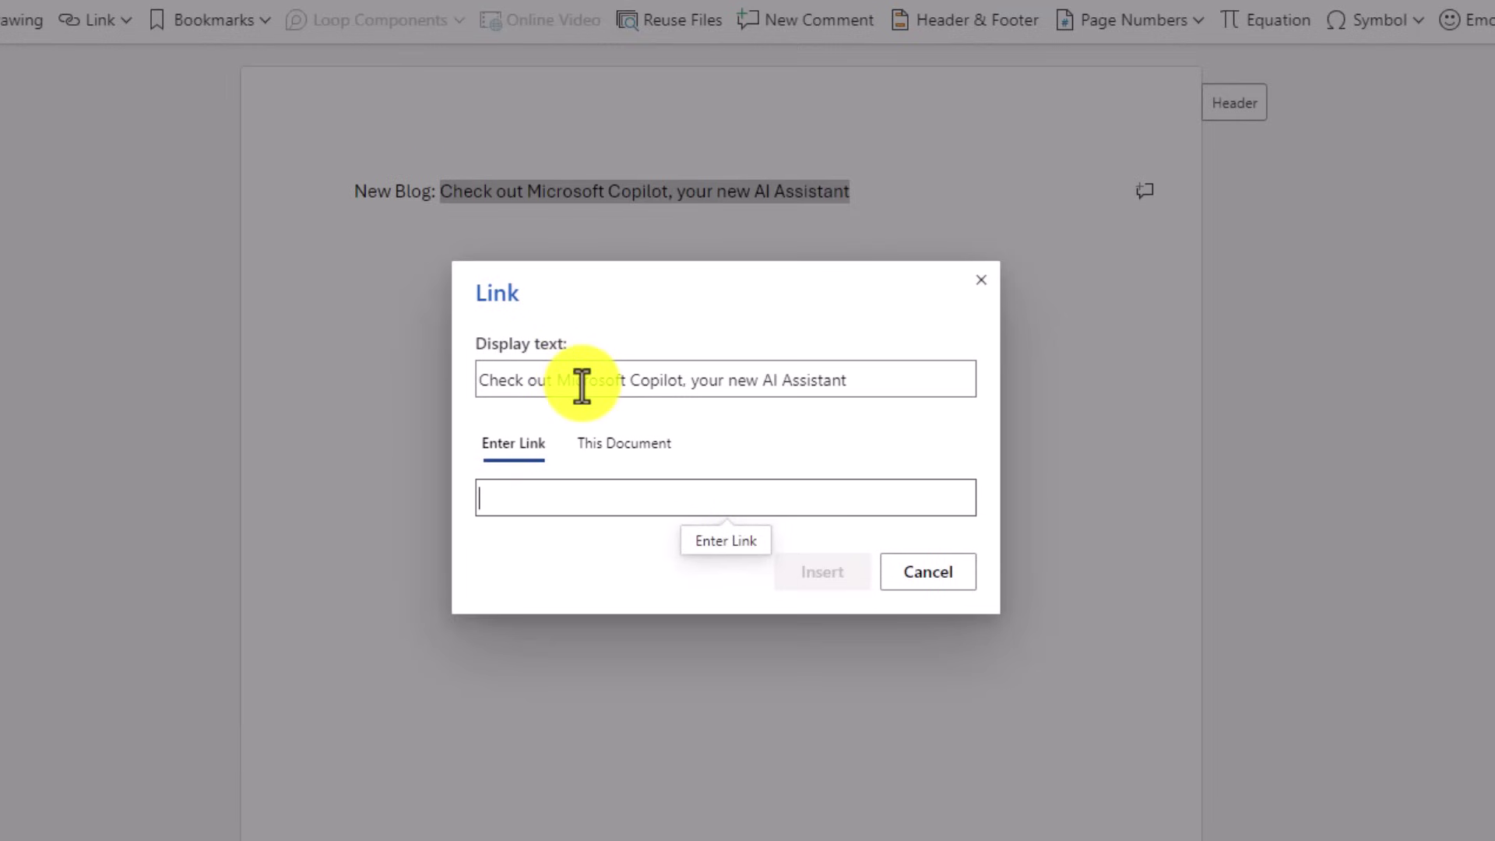
pyautogui.write('https://educationblog.microsoft.com/en-us/2024/01/meet-your-ai-assistant-for-education-microsoft-copilot')
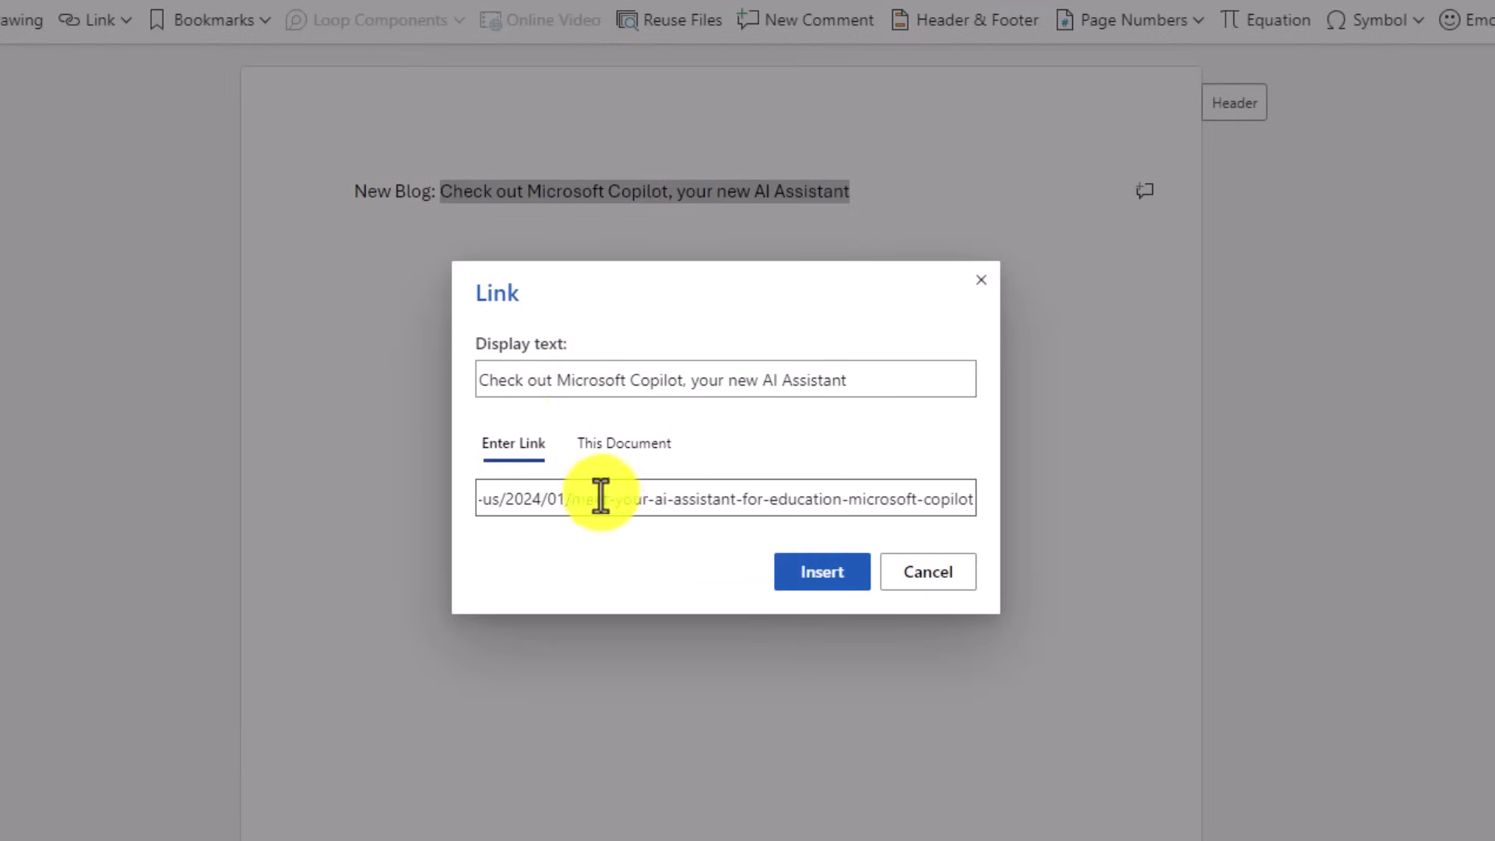
pyautogui.click(811, 578)
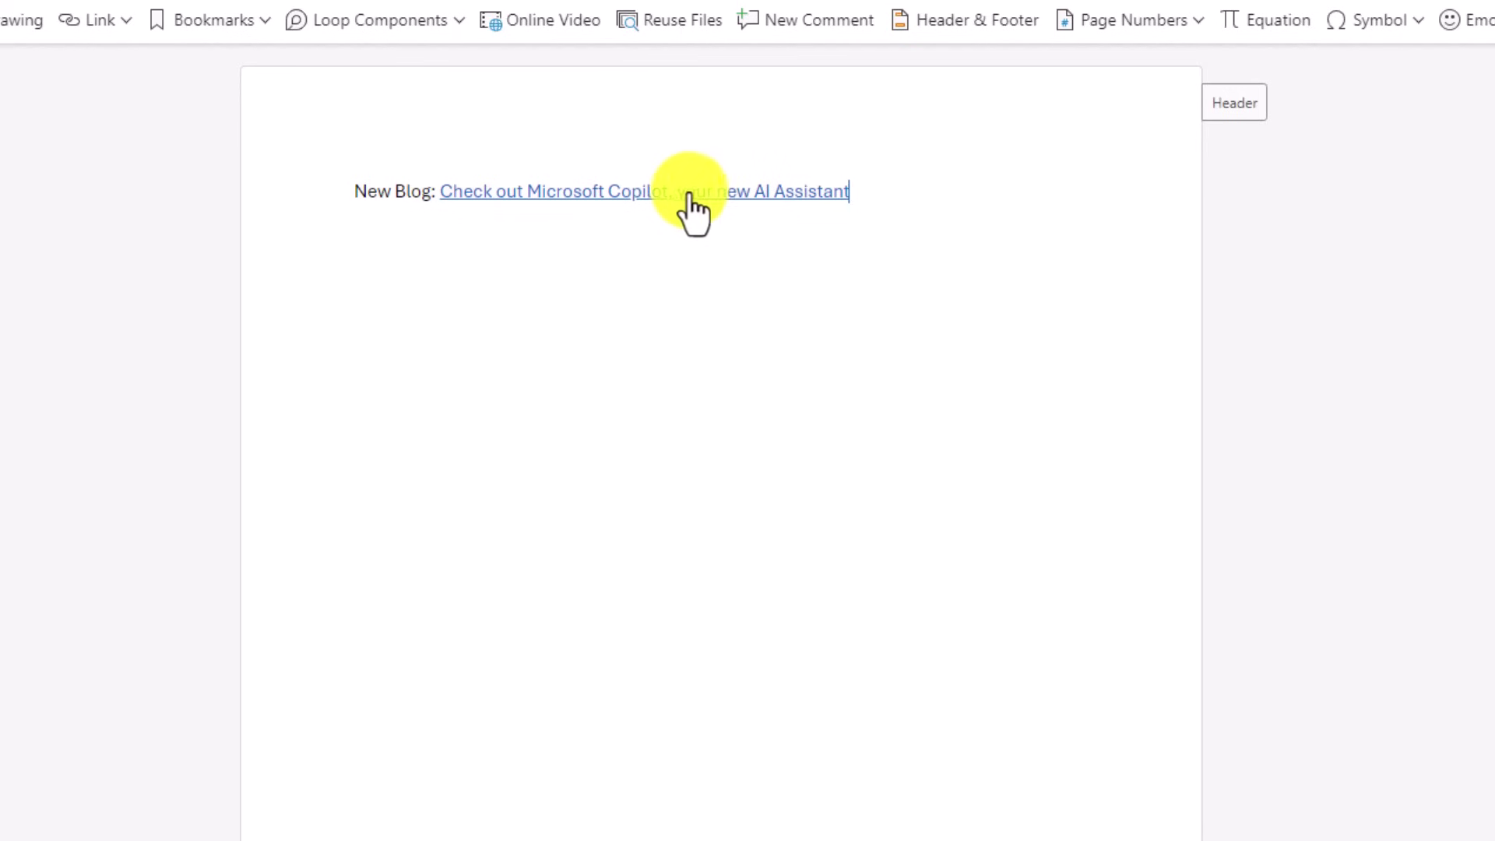
pyautogui.moveTo(687, 196)
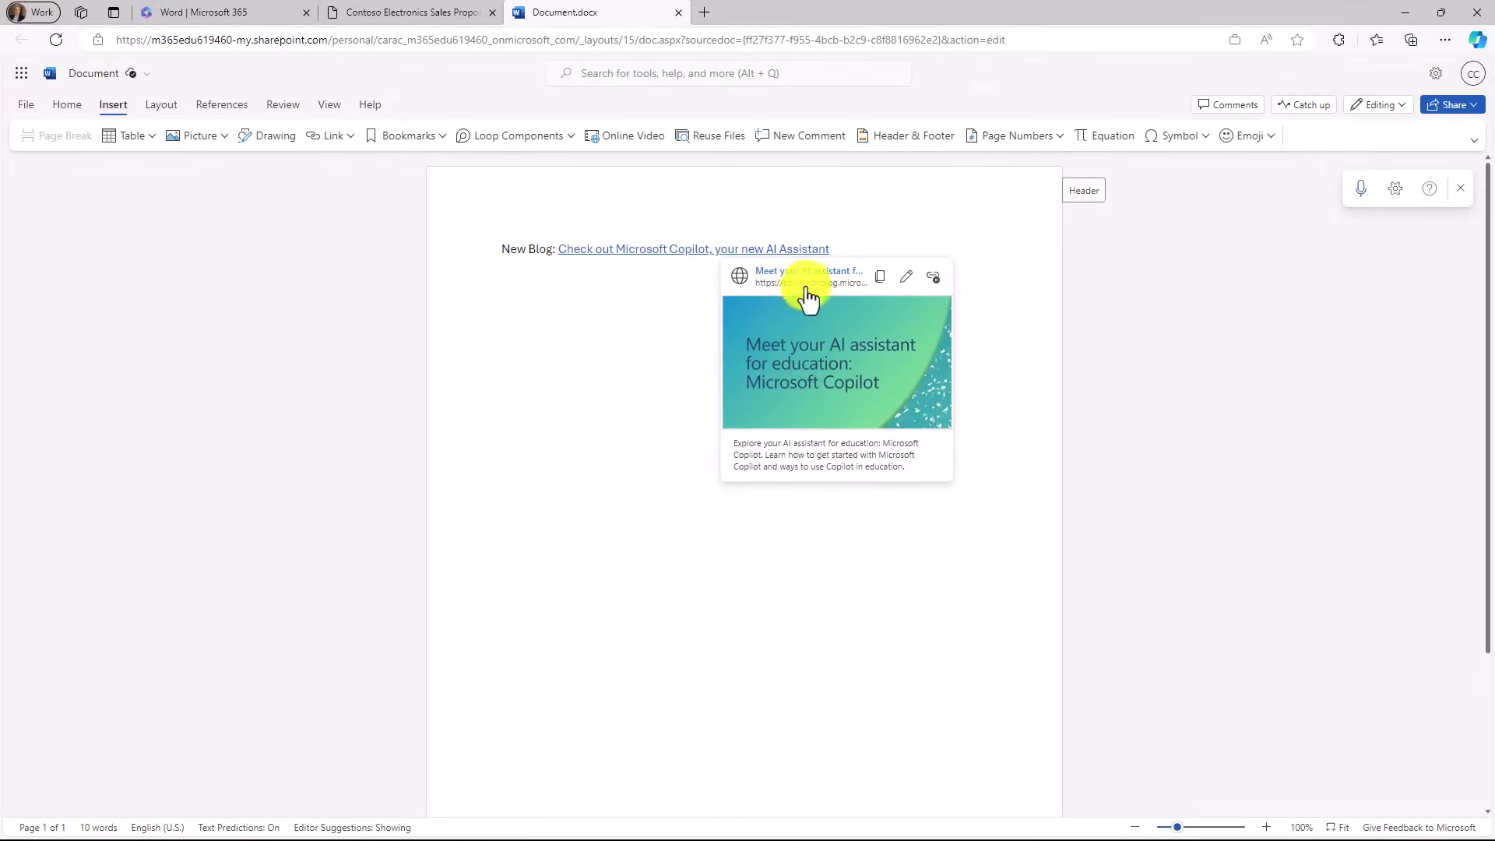
pyautogui.click(797, 274)
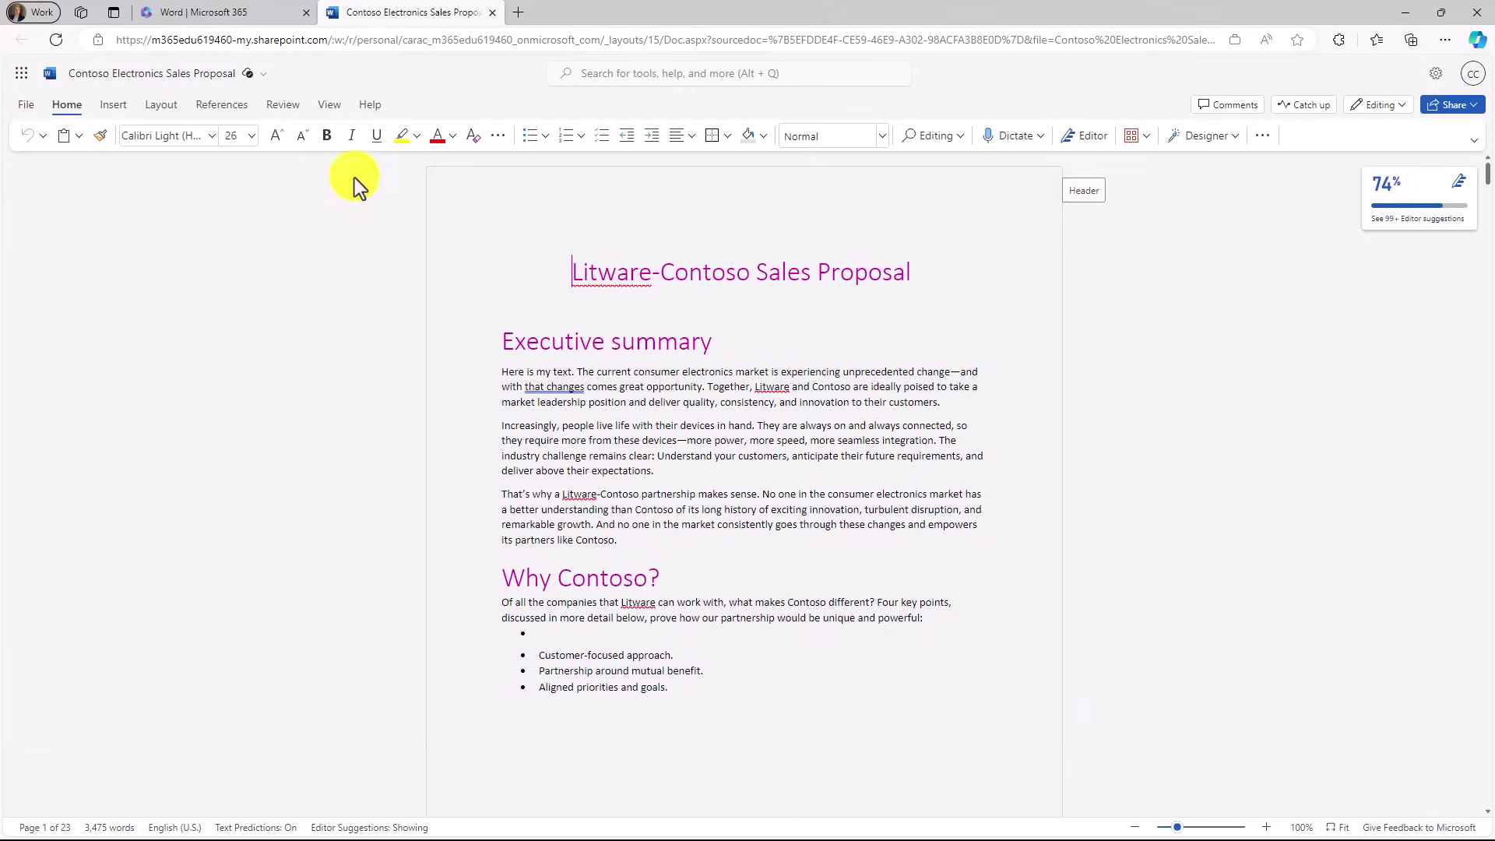
# Turn on the Separate Pages display and scroll through the Sales Proposal
pyautogui.click(330, 104)
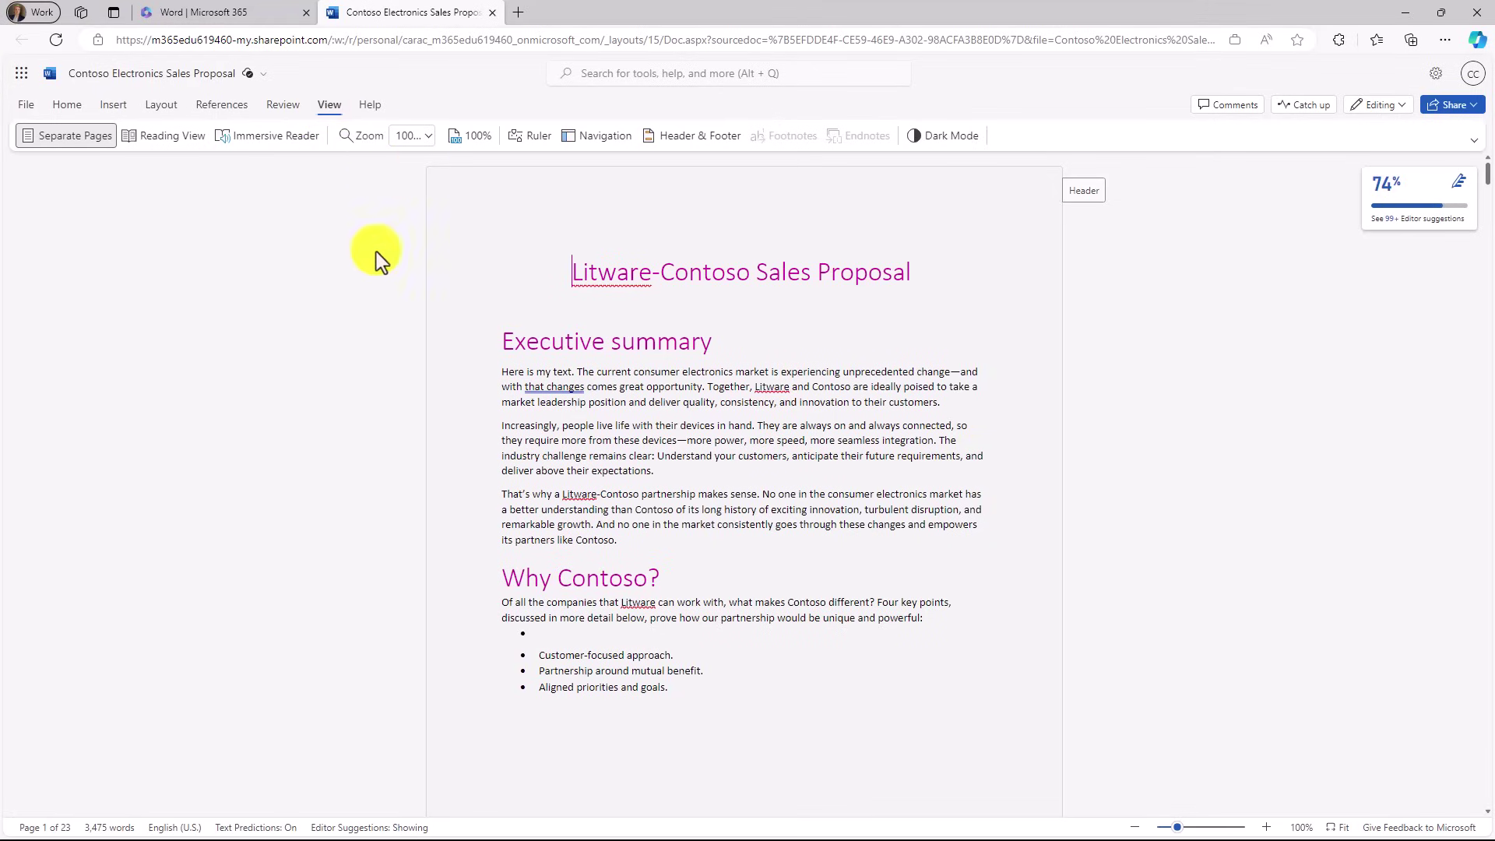
pyautogui.click(73, 140)
pyautogui.scroll(-7, 771, 455)
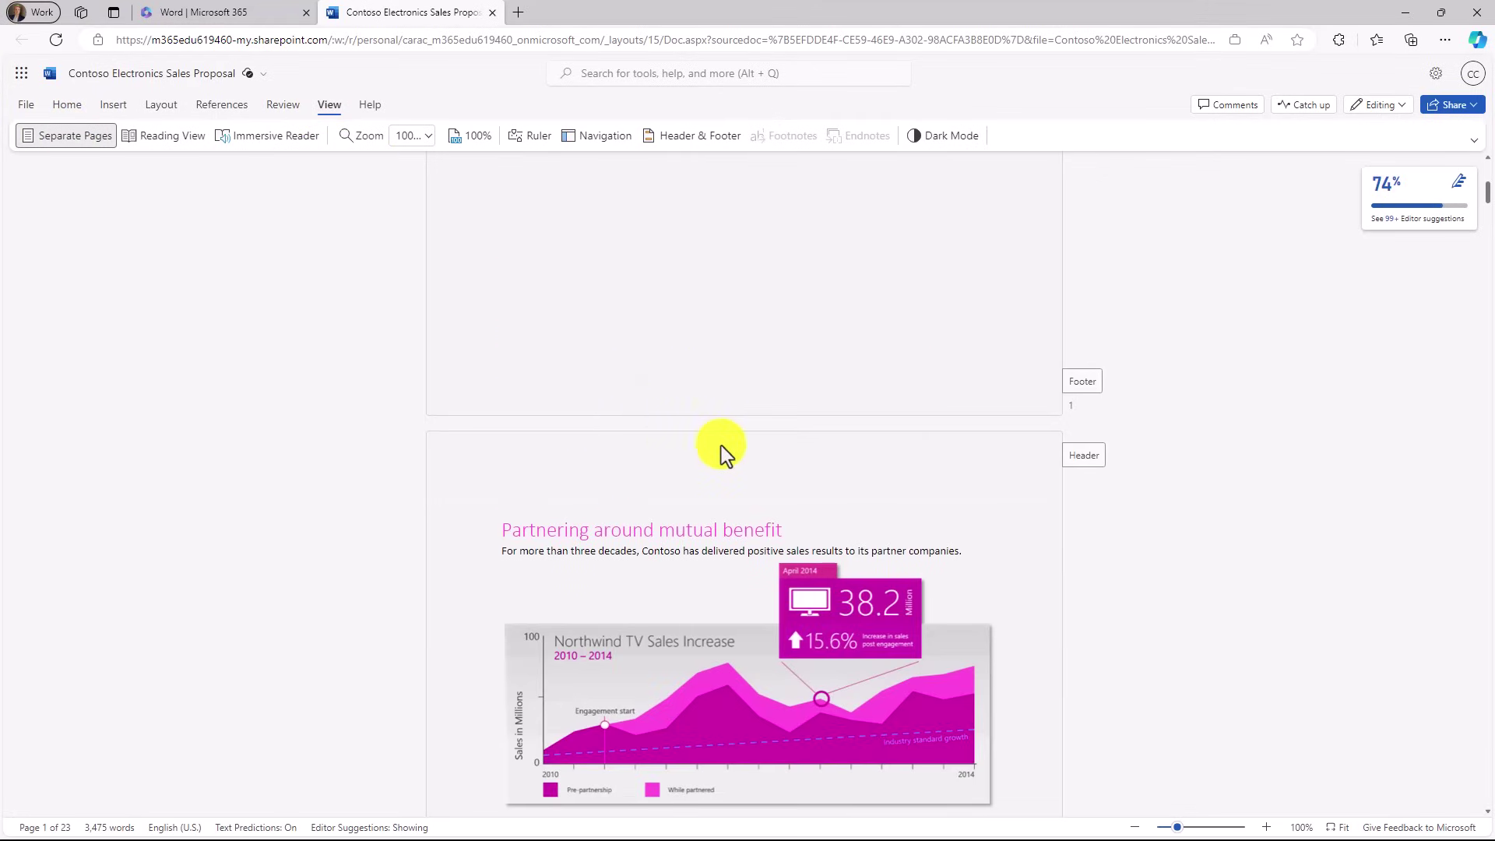
pyautogui.scroll(-15, 724, 452)
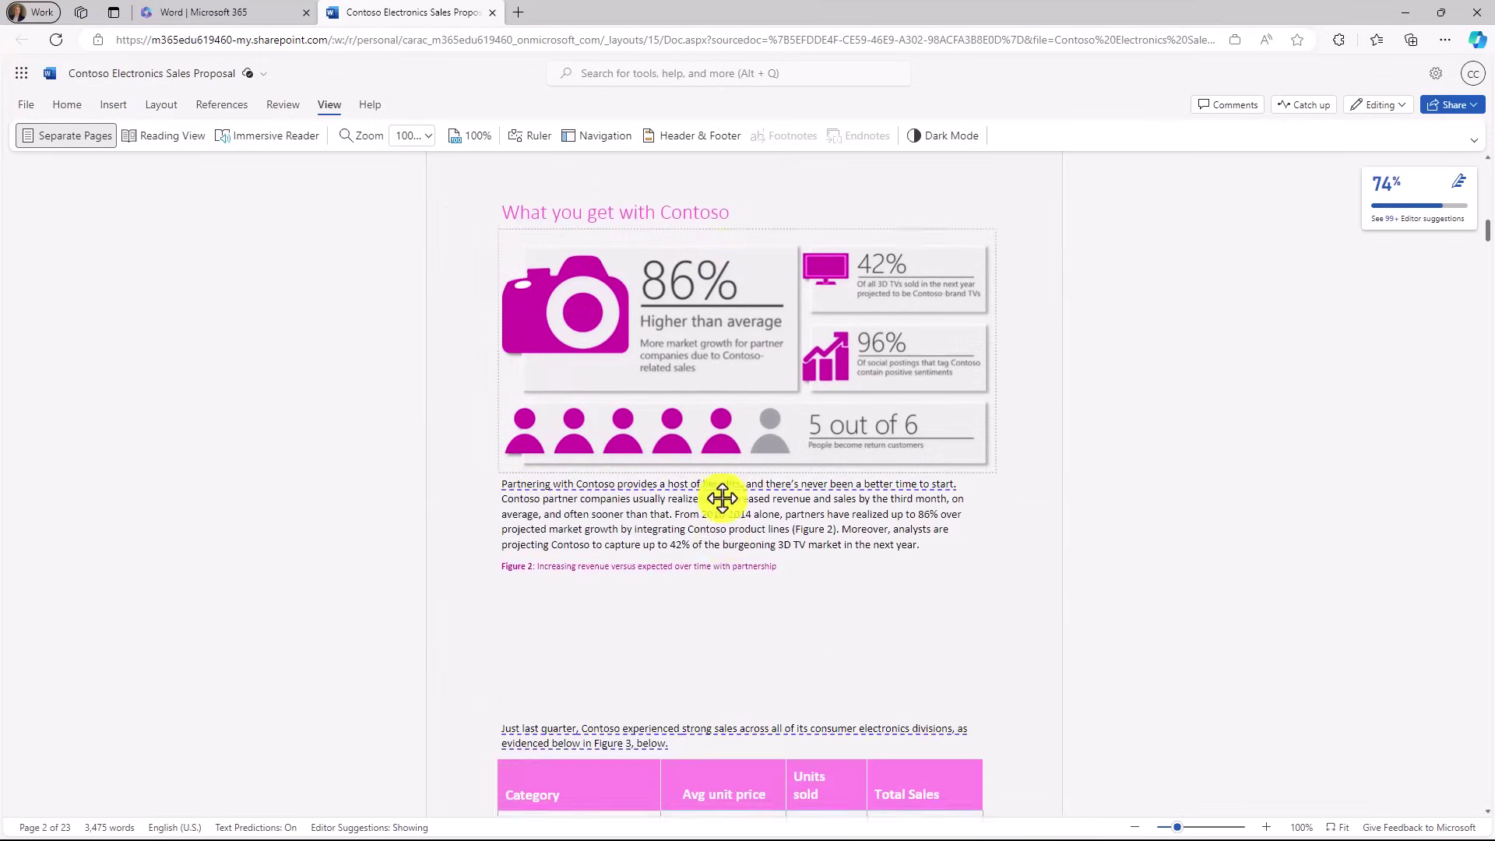
pyautogui.scroll(-5, 721, 498)
pyautogui.scroll(20, 699, 497)
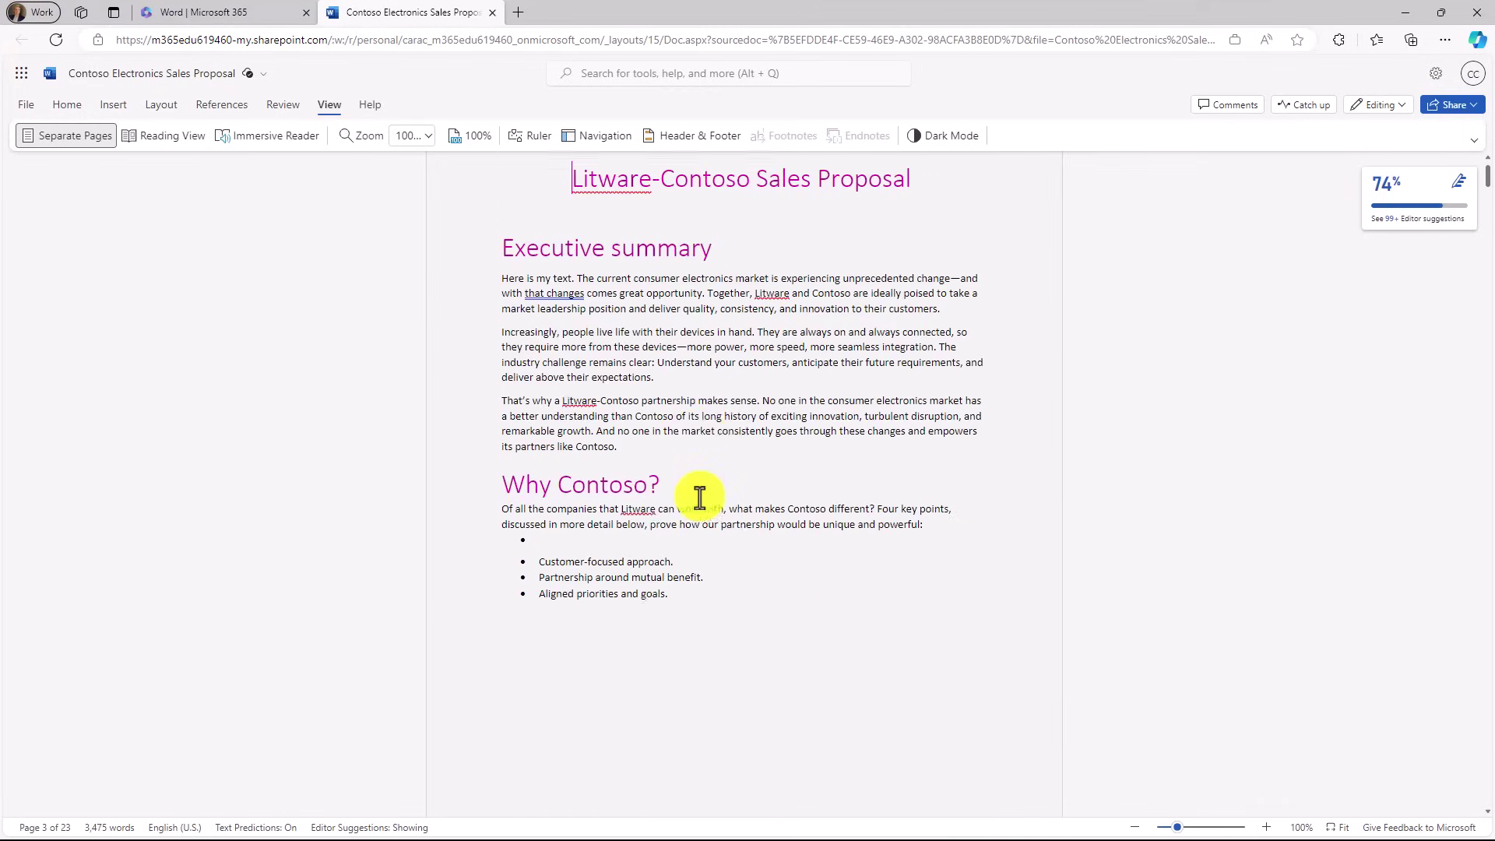
pyautogui.scroll(1, 700, 497)
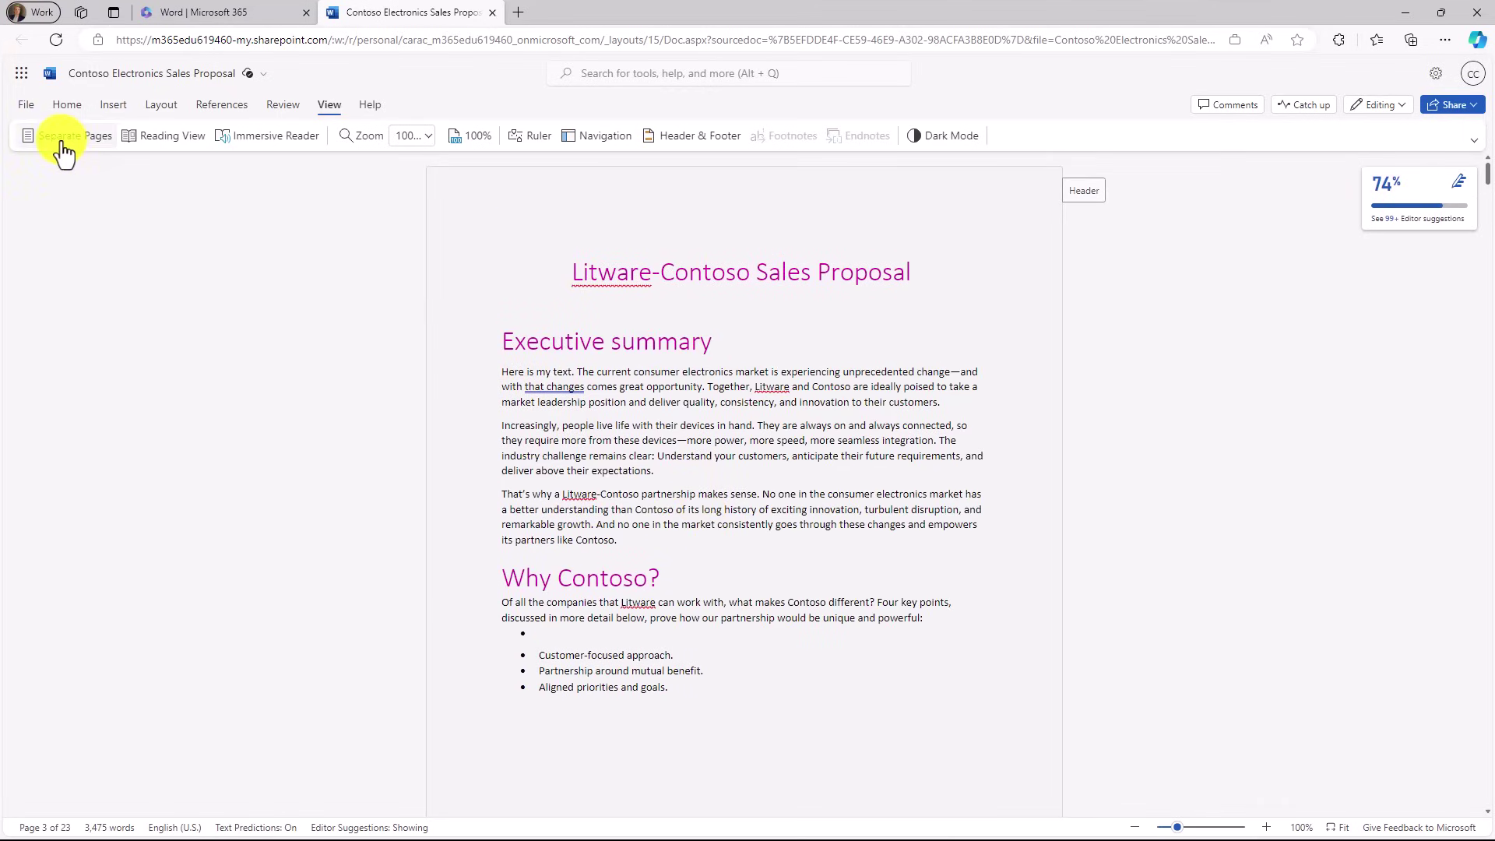
# Toggle Separate Pages off and back on while scrolling down the proposal's pages
pyautogui.click(96, 144)
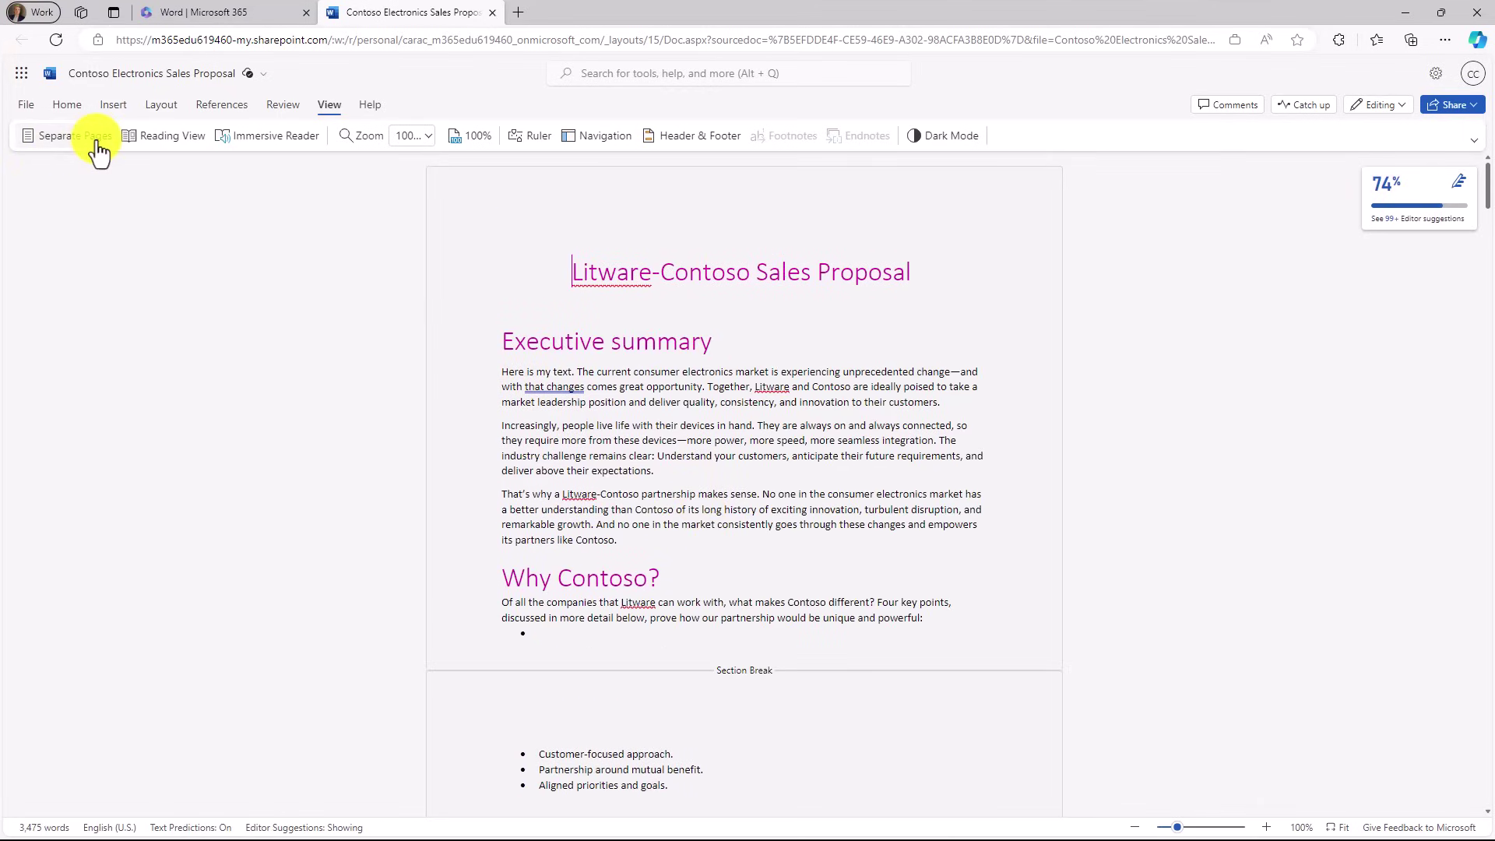
pyautogui.scroll(-10, 712, 658)
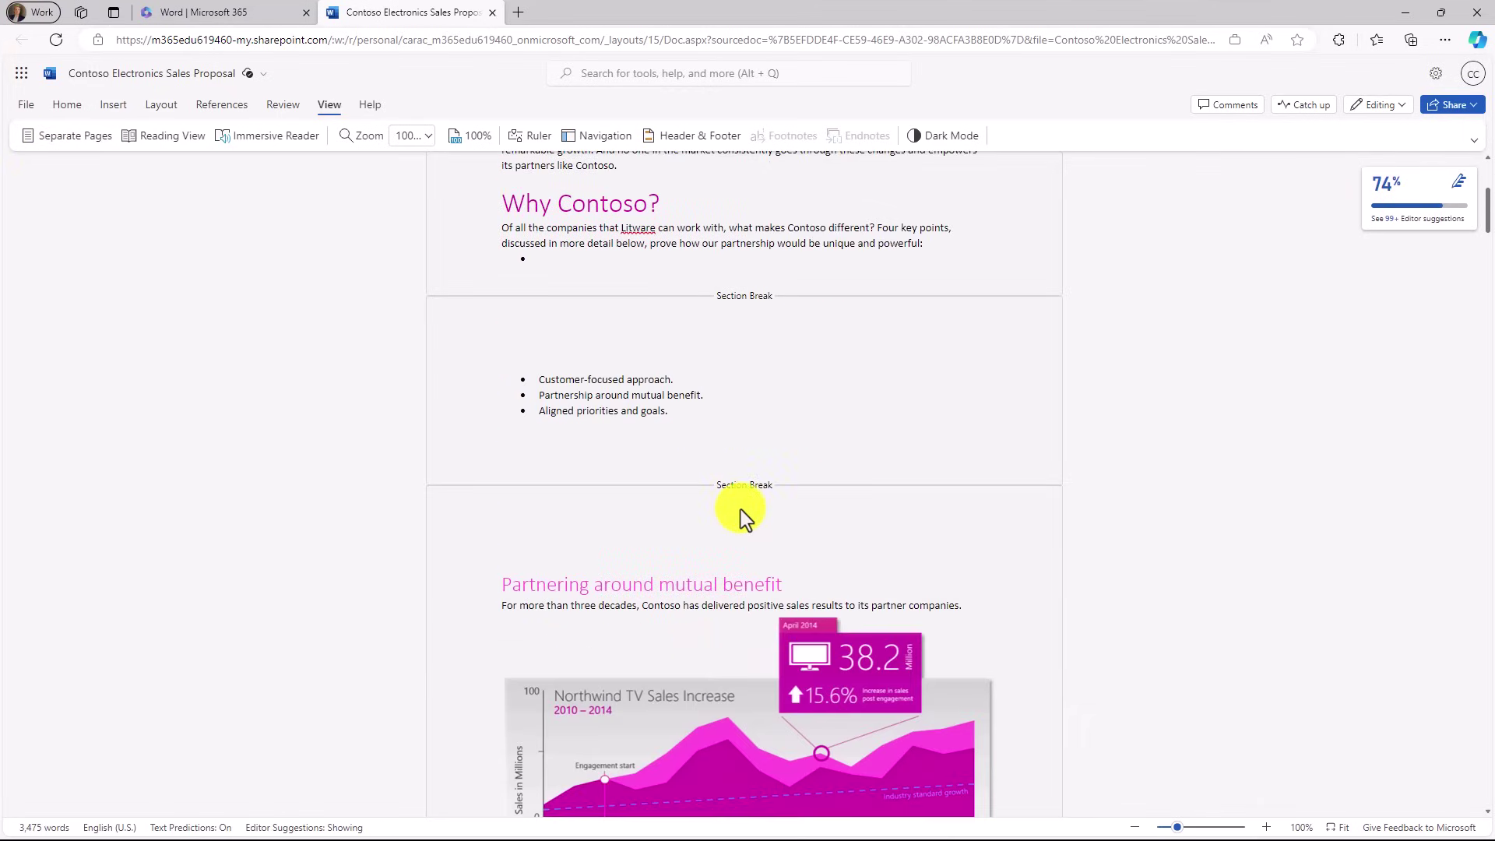
pyautogui.scroll(-15, 749, 483)
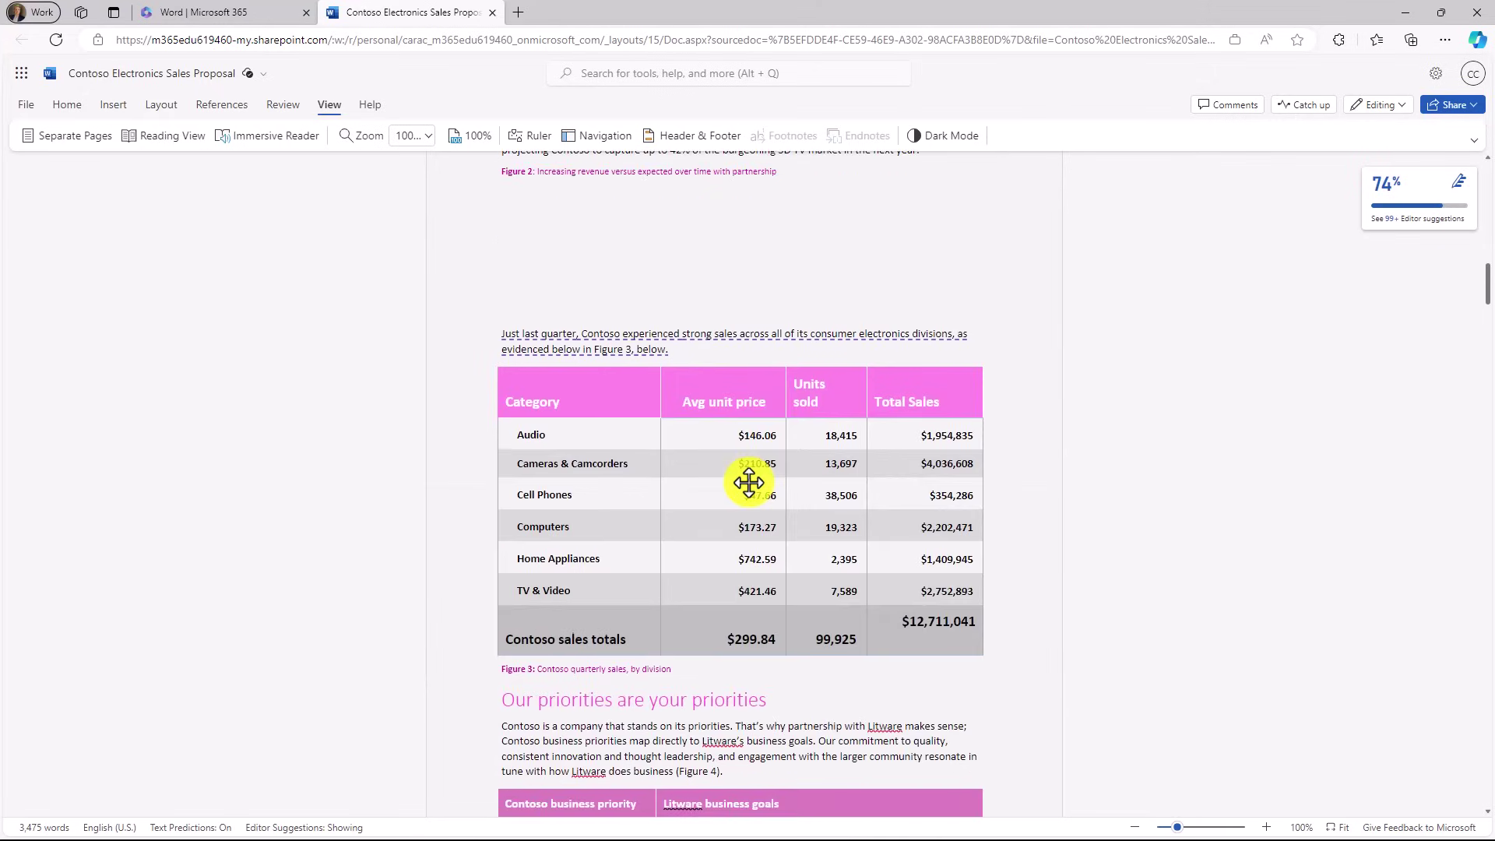
pyautogui.scroll(-15, 755, 483)
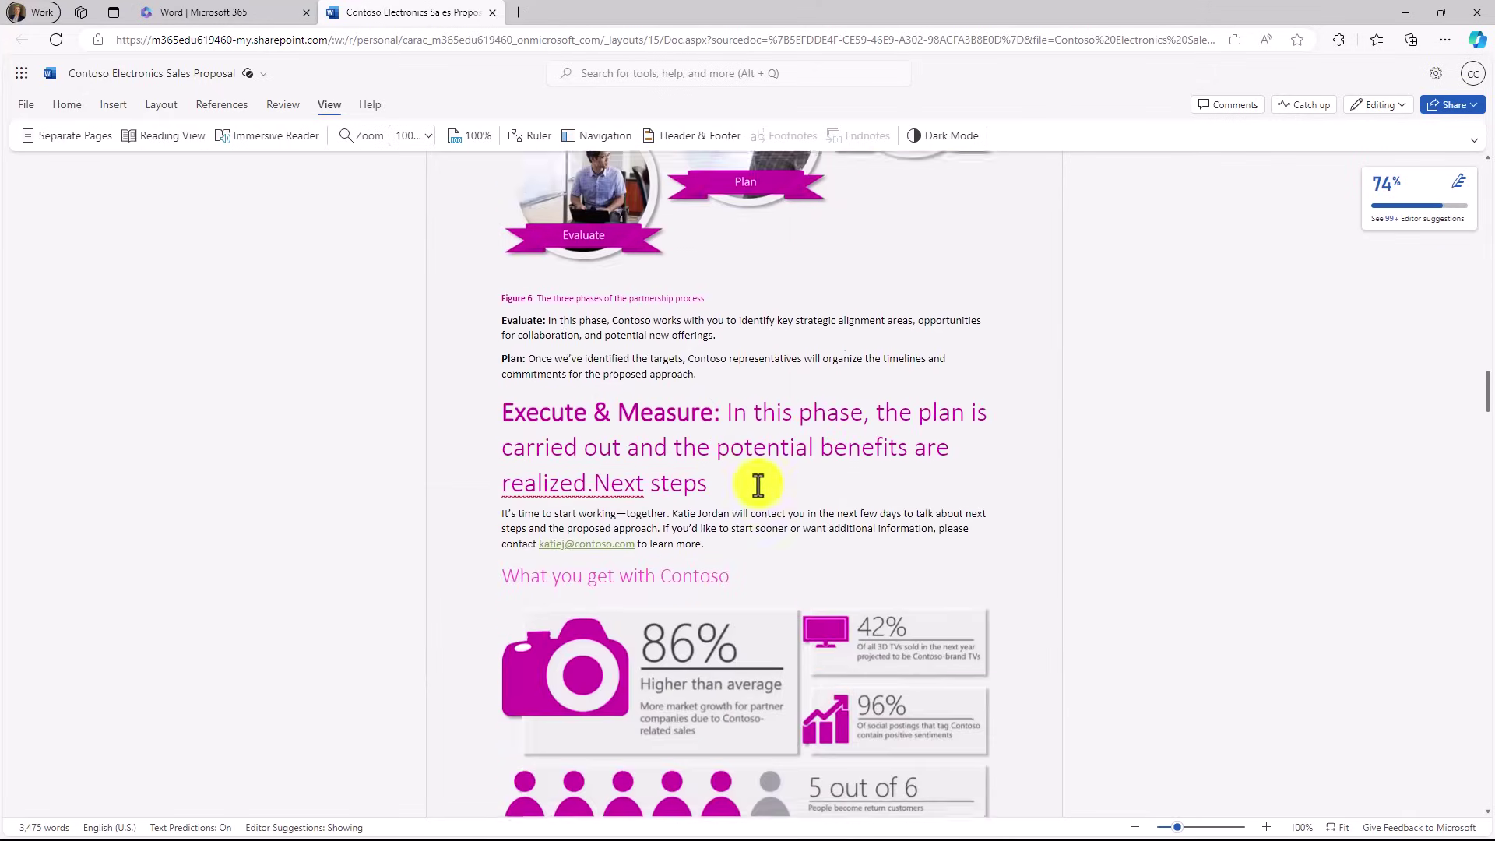
pyautogui.scroll(-4, 757, 484)
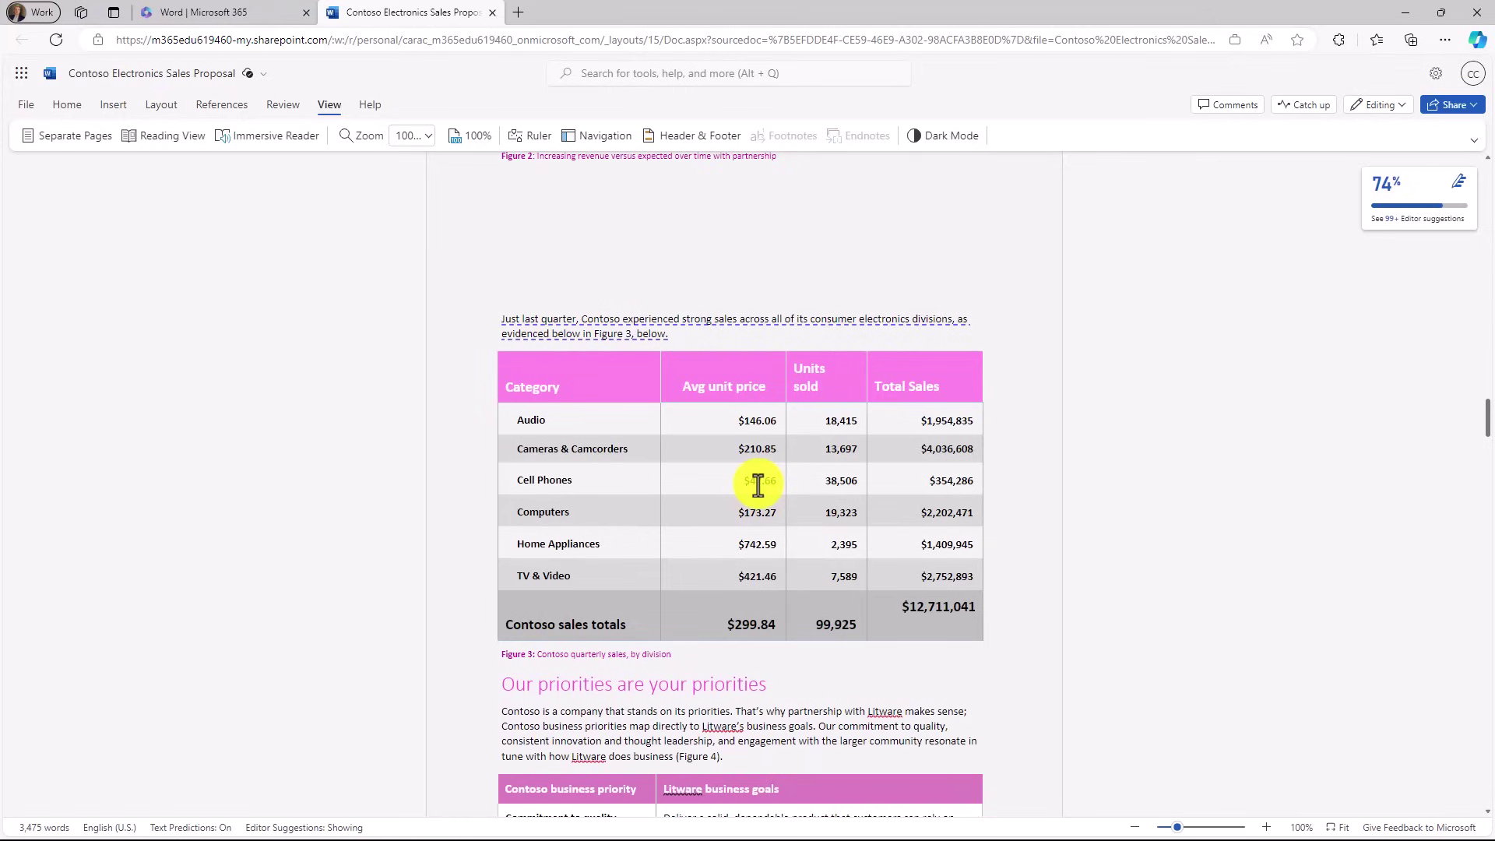
pyautogui.click(68, 135)
pyautogui.scroll(-6, 731, 467)
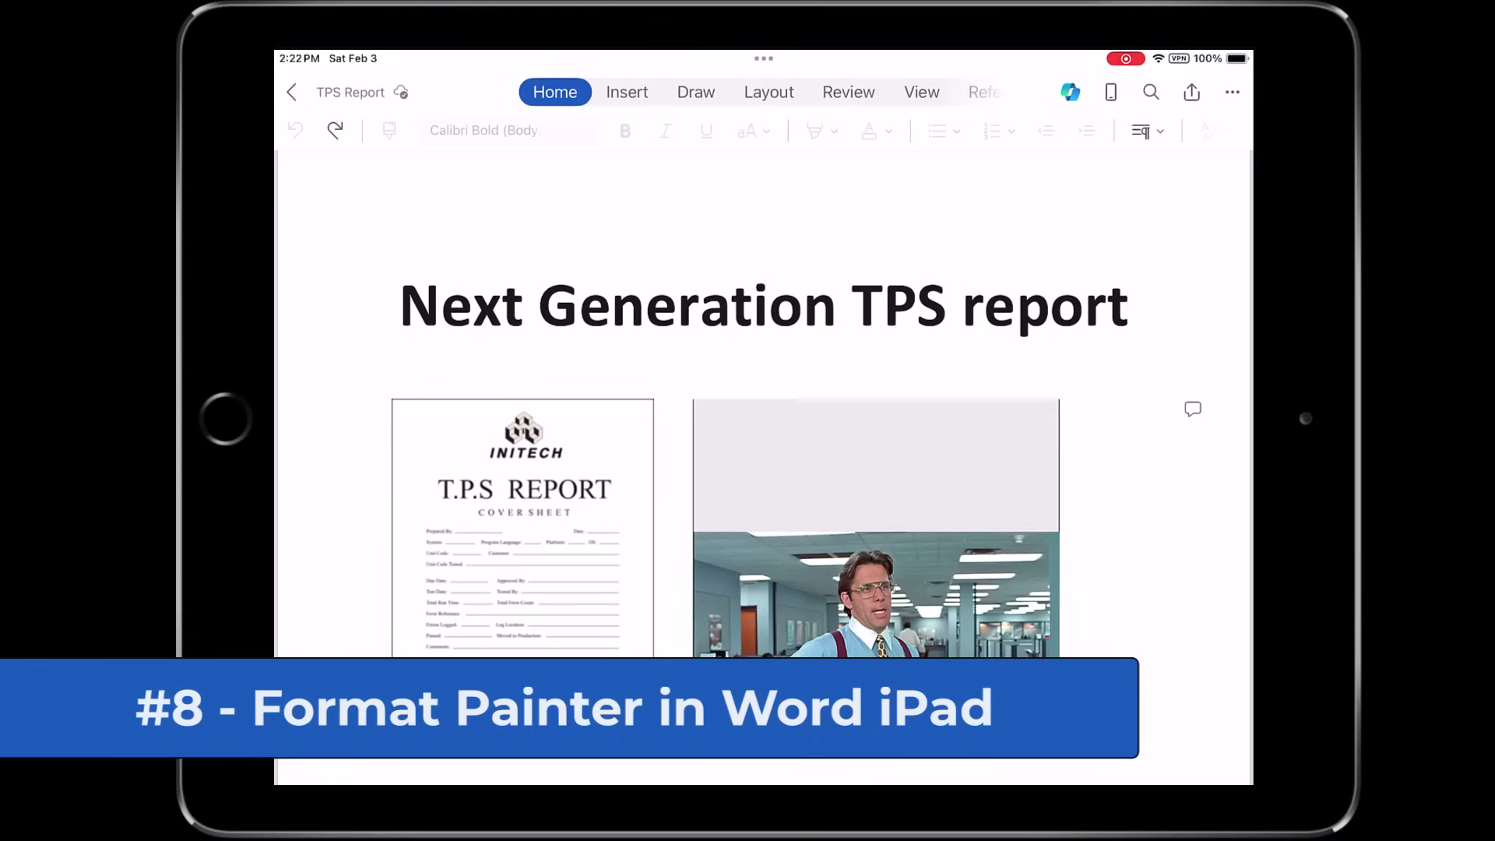
# Copy the 'Next Generation TPS report' title's formatting with Format Painter
pyautogui.doubleClick(459, 306)
pyautogui.moveTo(524, 348); pyautogui.dragTo(1127, 351)
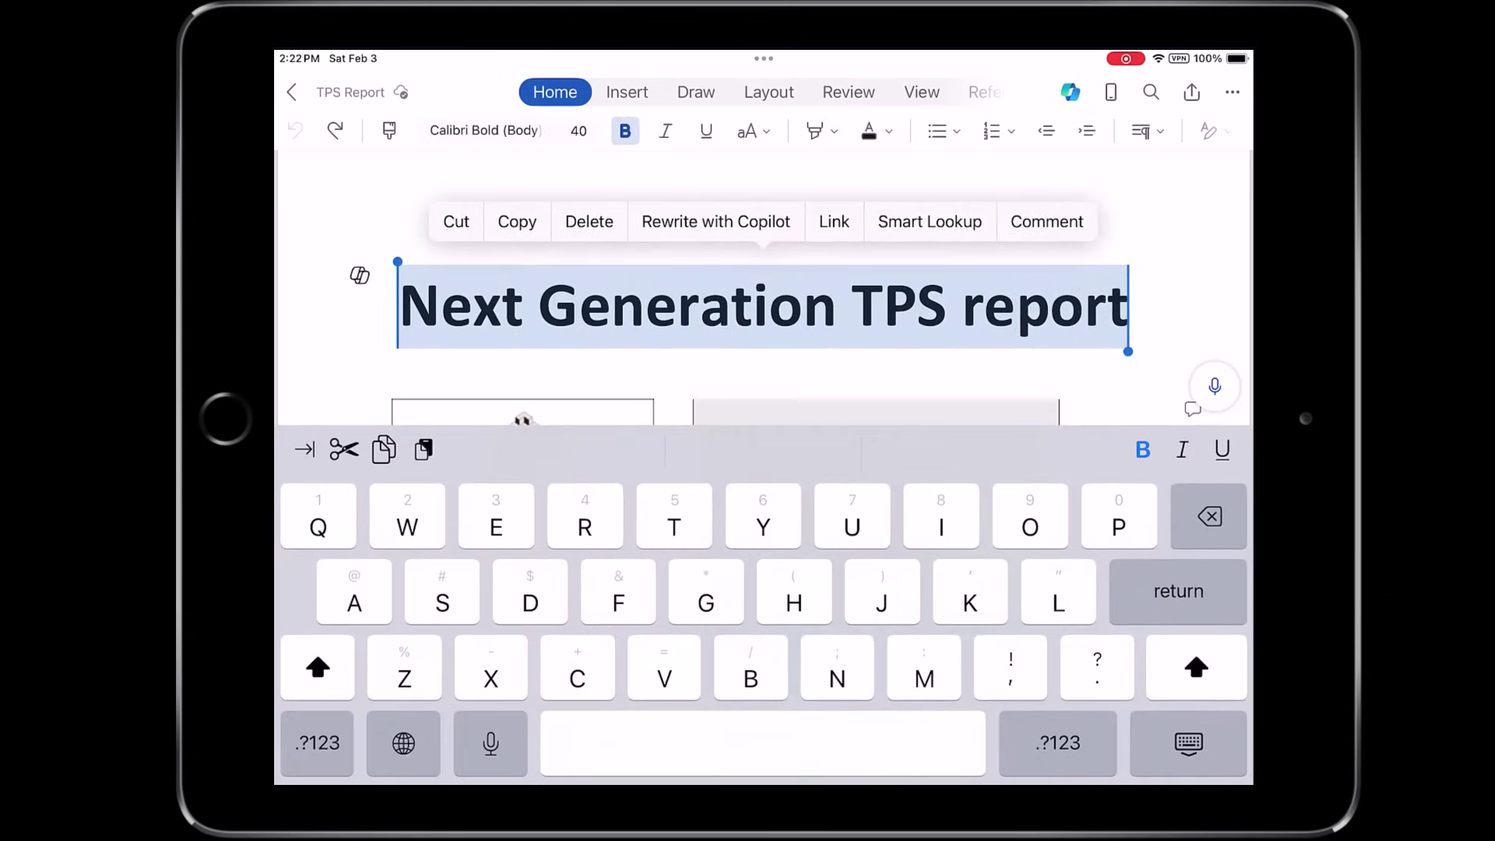
pyautogui.click(389, 130)
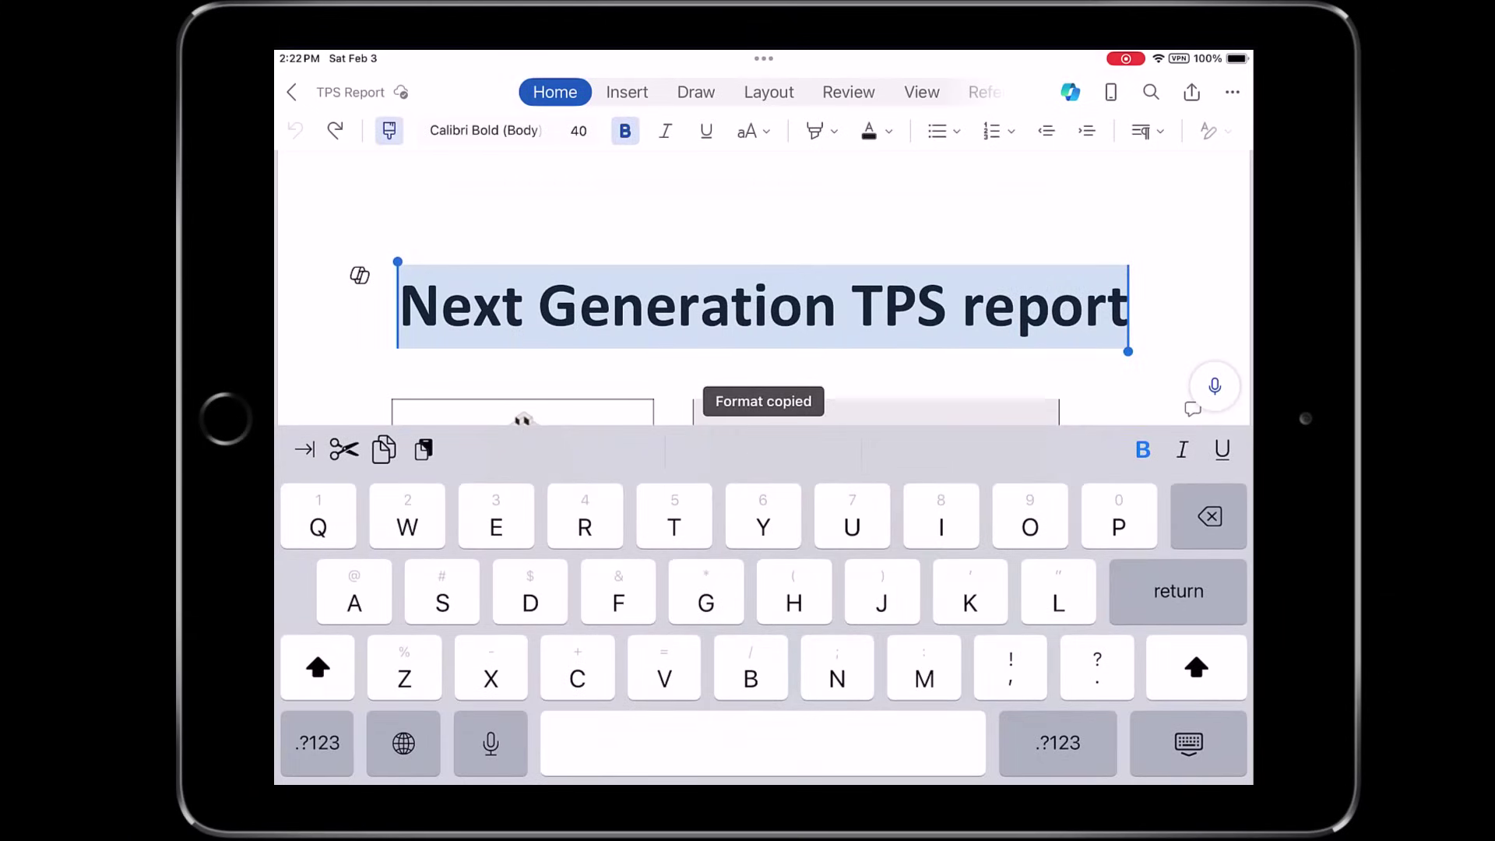
pyautogui.click(1188, 743)
# Paint the title's bold 40-pt formatting onto 'Sign here' and dismiss the keyboard
pyautogui.scroll(-5, 763, 467)
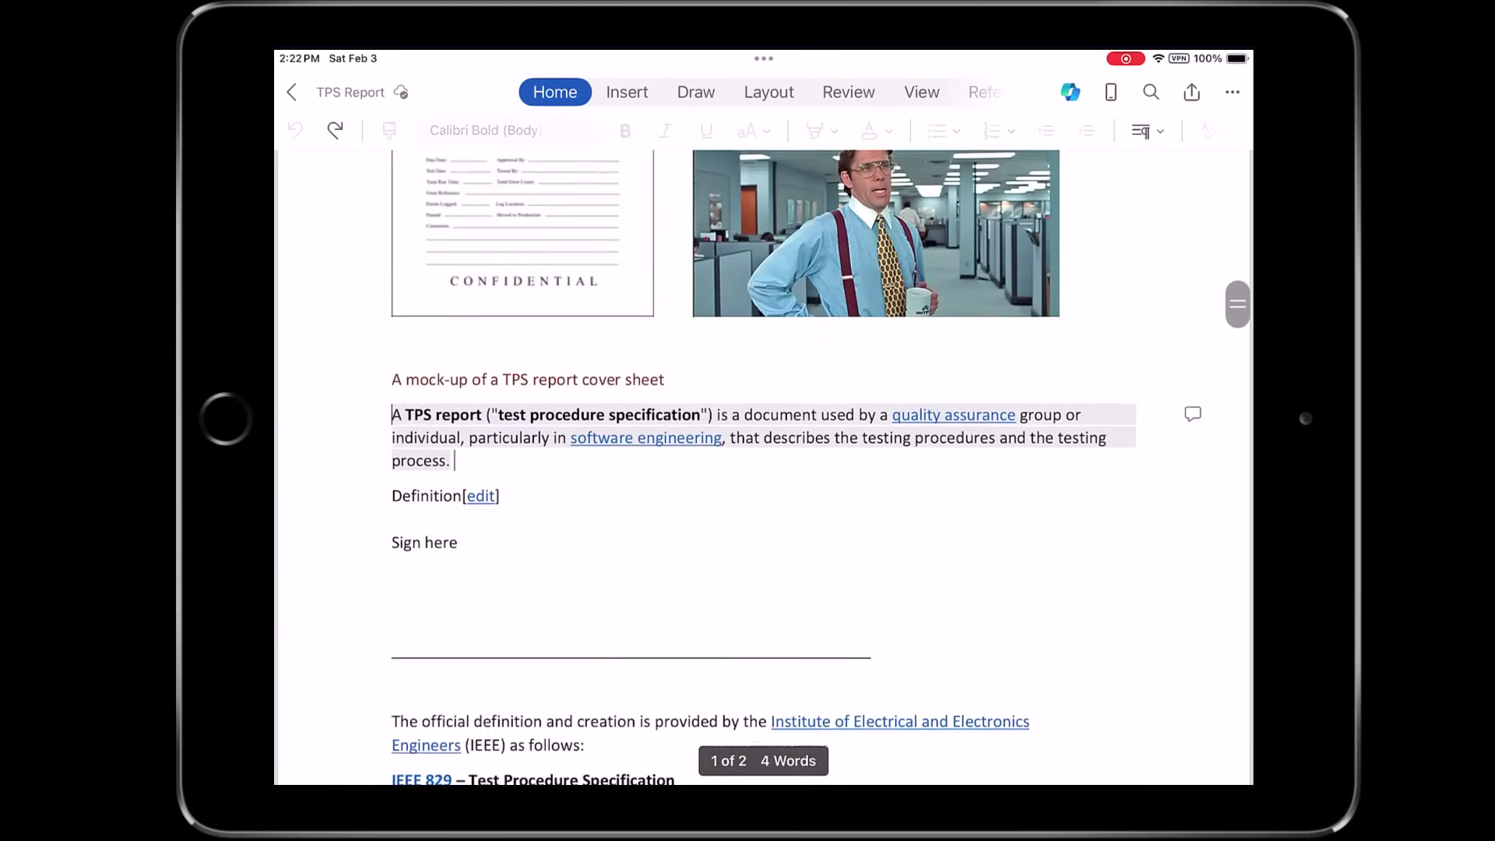
pyautogui.scroll(-3, 763, 468)
pyautogui.doubleClick(406, 363)
pyautogui.moveTo(420, 366); pyautogui.dragTo(457, 366)
pyautogui.click(490, 314)
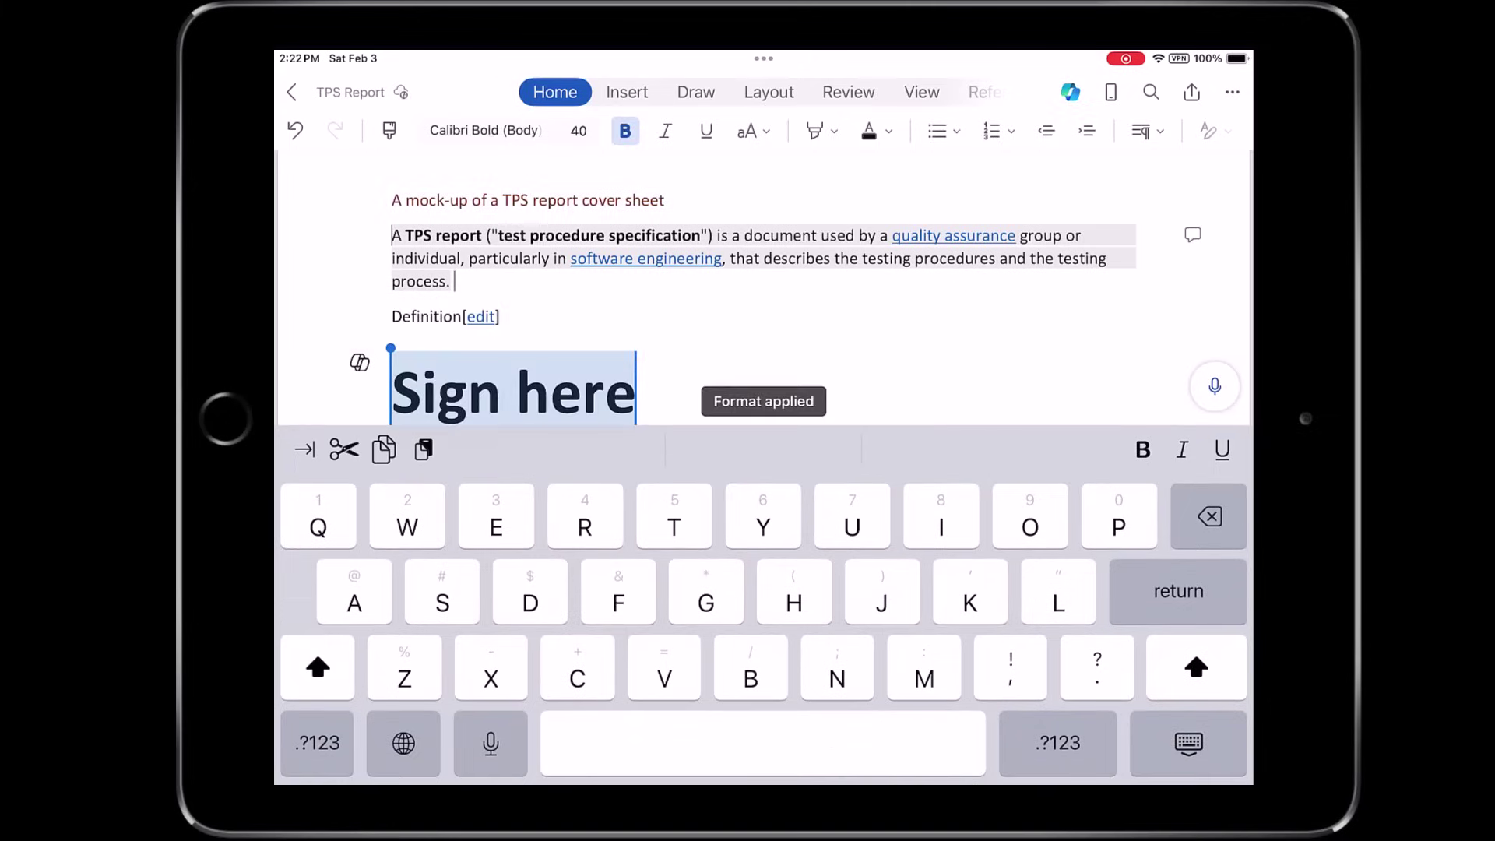
pyautogui.click(1189, 742)
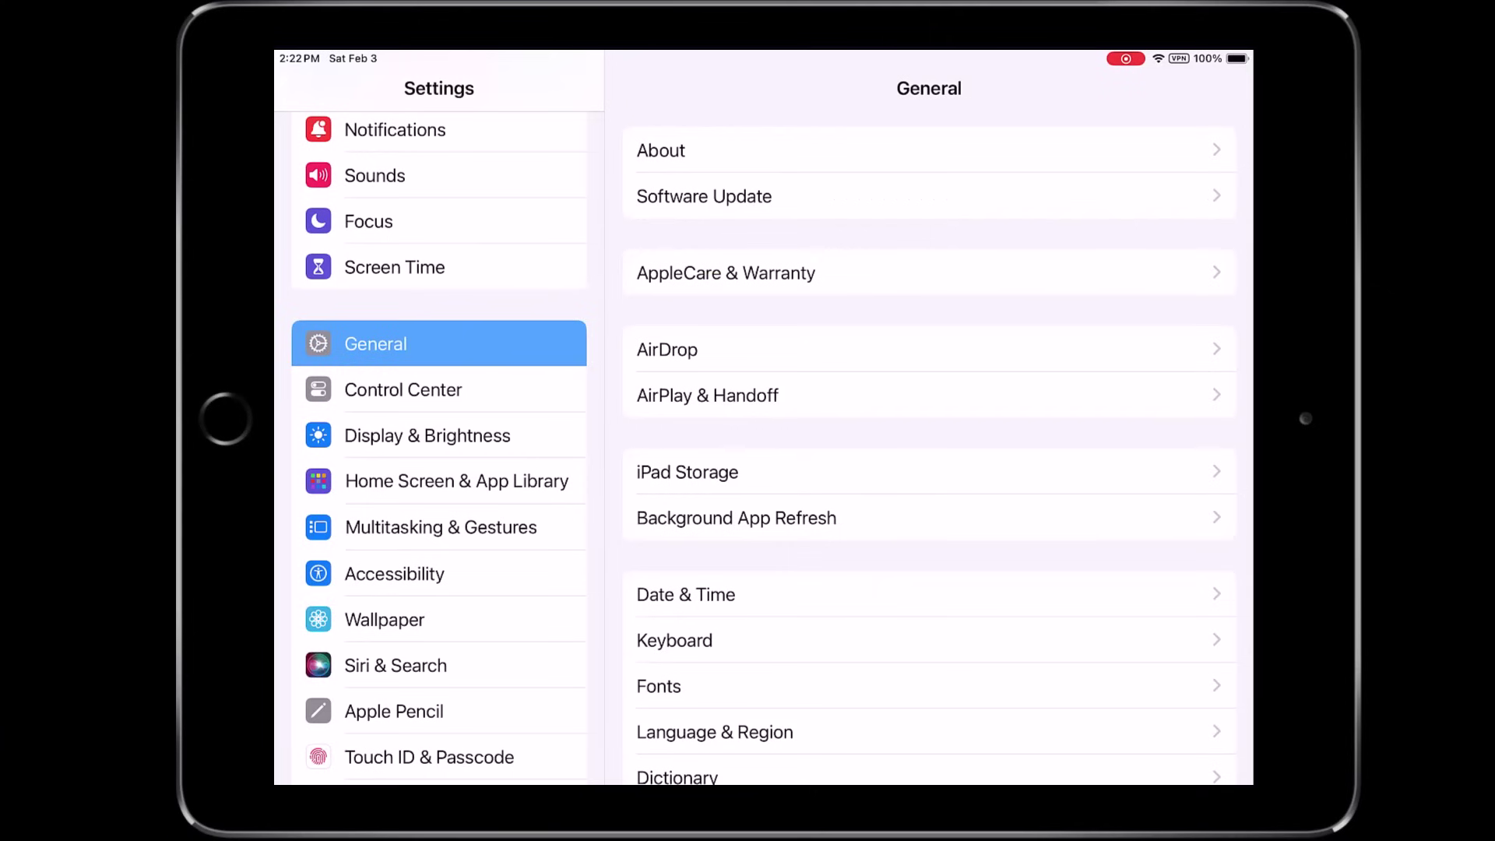
# Choose the Dark appearance under Display & Brightness
pyautogui.click(428, 435)
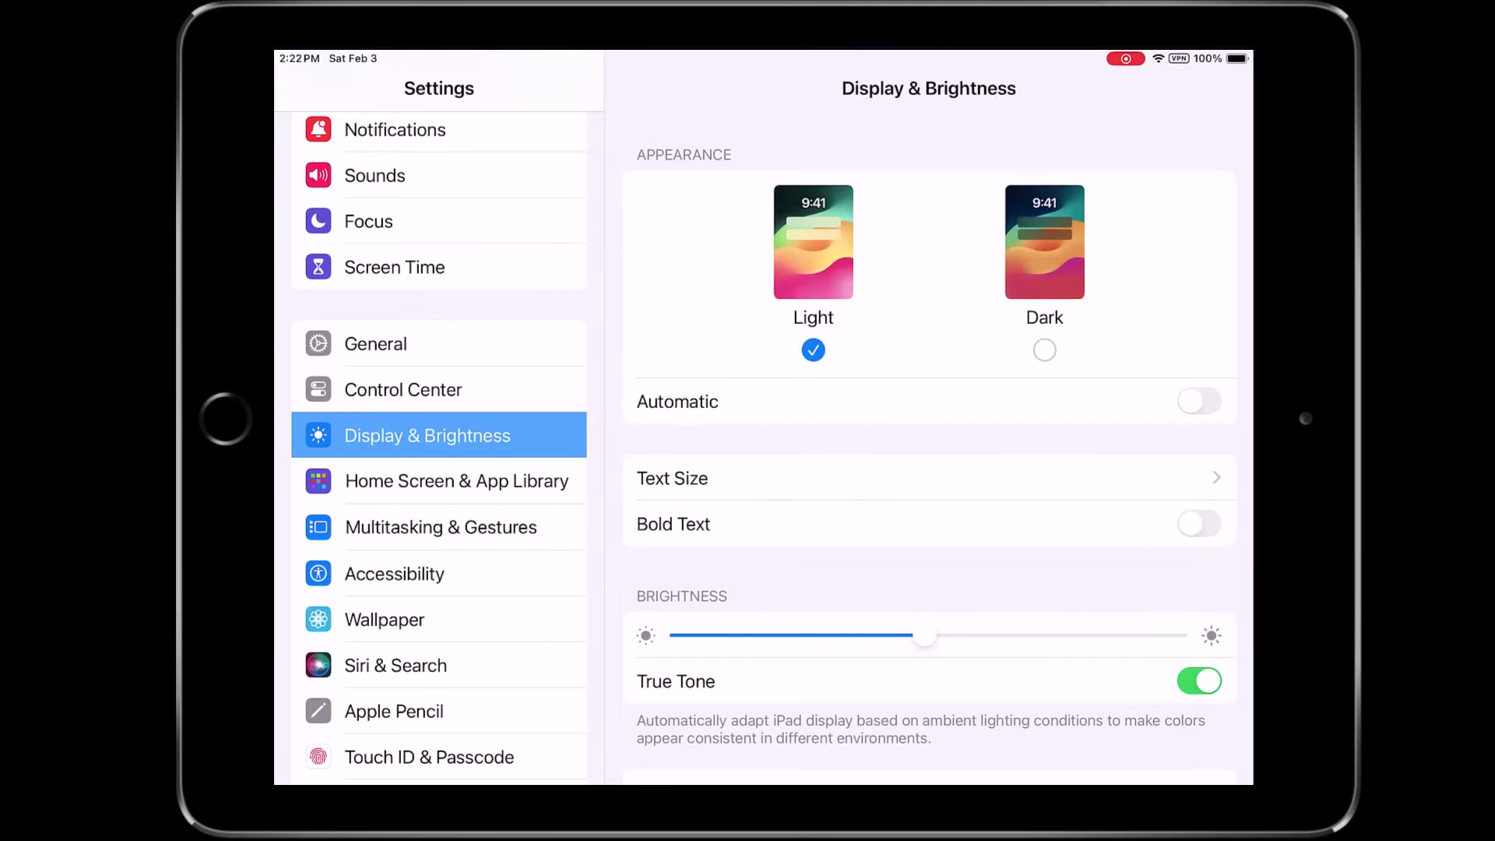
pyautogui.click(1044, 349)
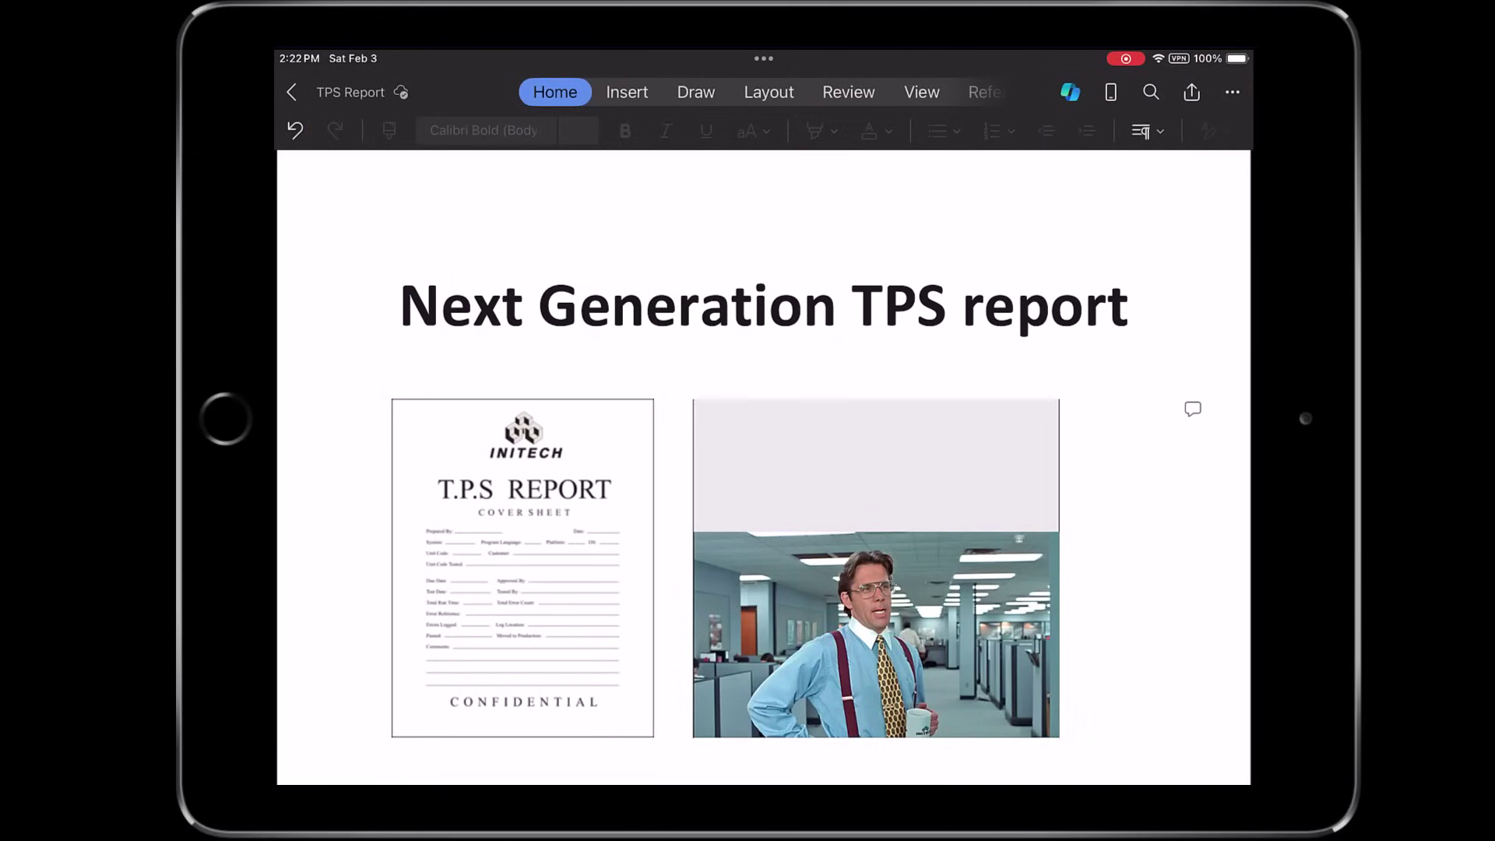
# Switch the TPS report to a dark page background, scroll it, then switch back to white
pyautogui.click(921, 92)
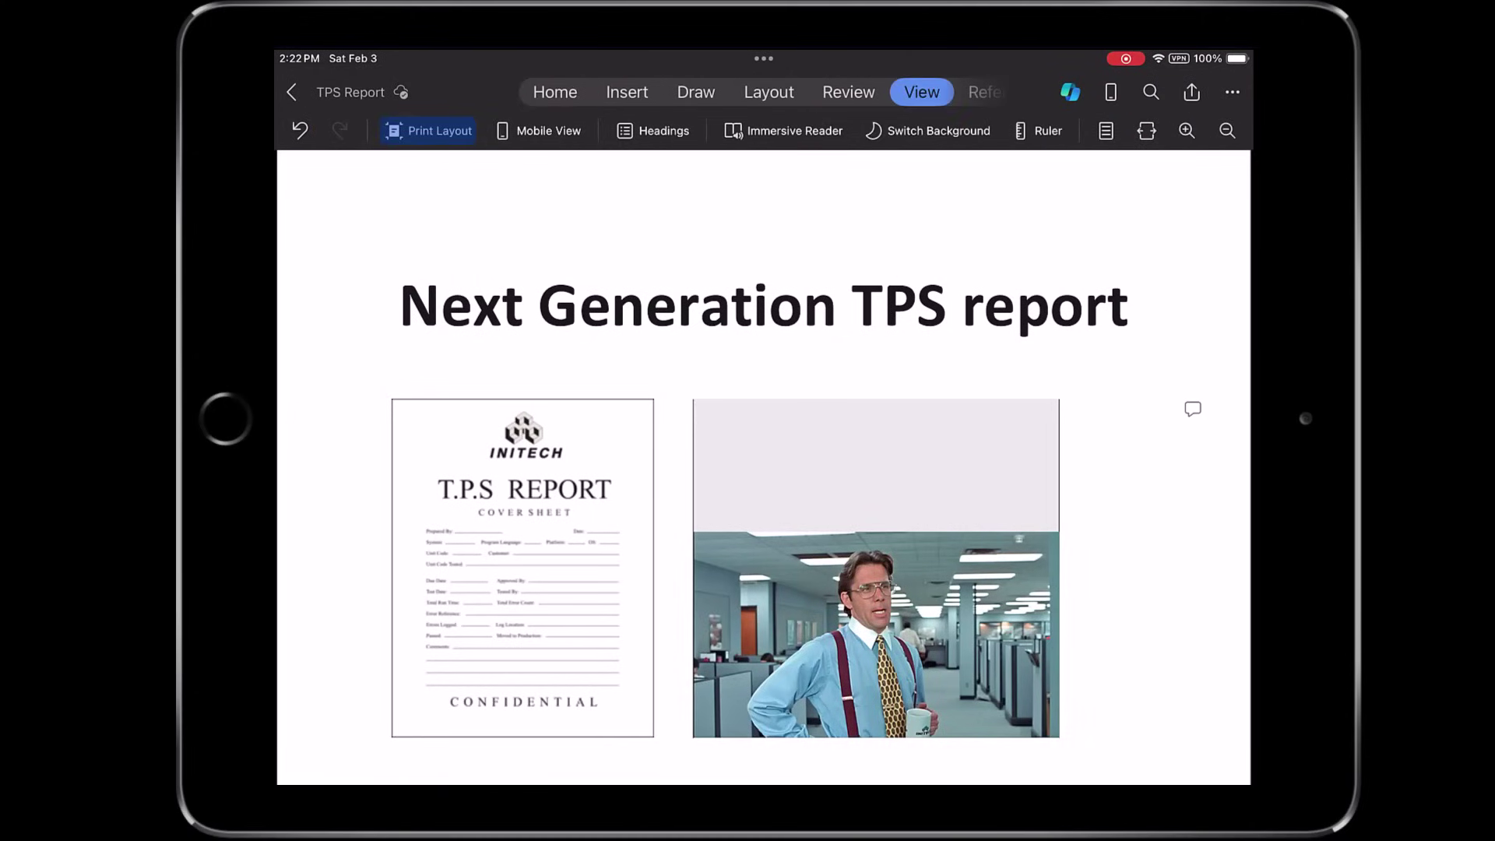
pyautogui.click(929, 131)
pyautogui.scroll(-15, 763, 467)
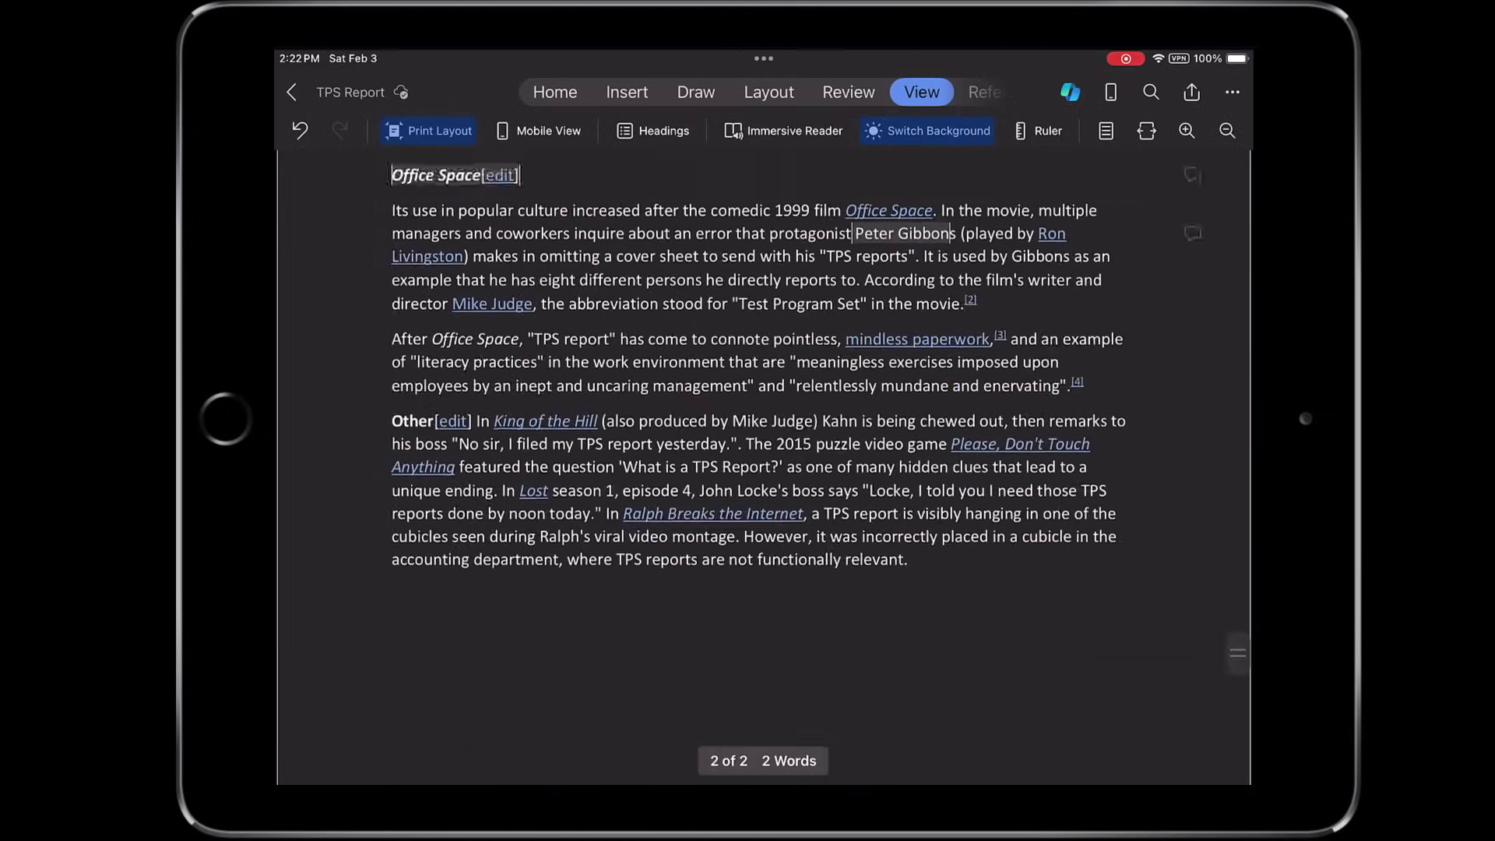
pyautogui.scroll(15, 764, 468)
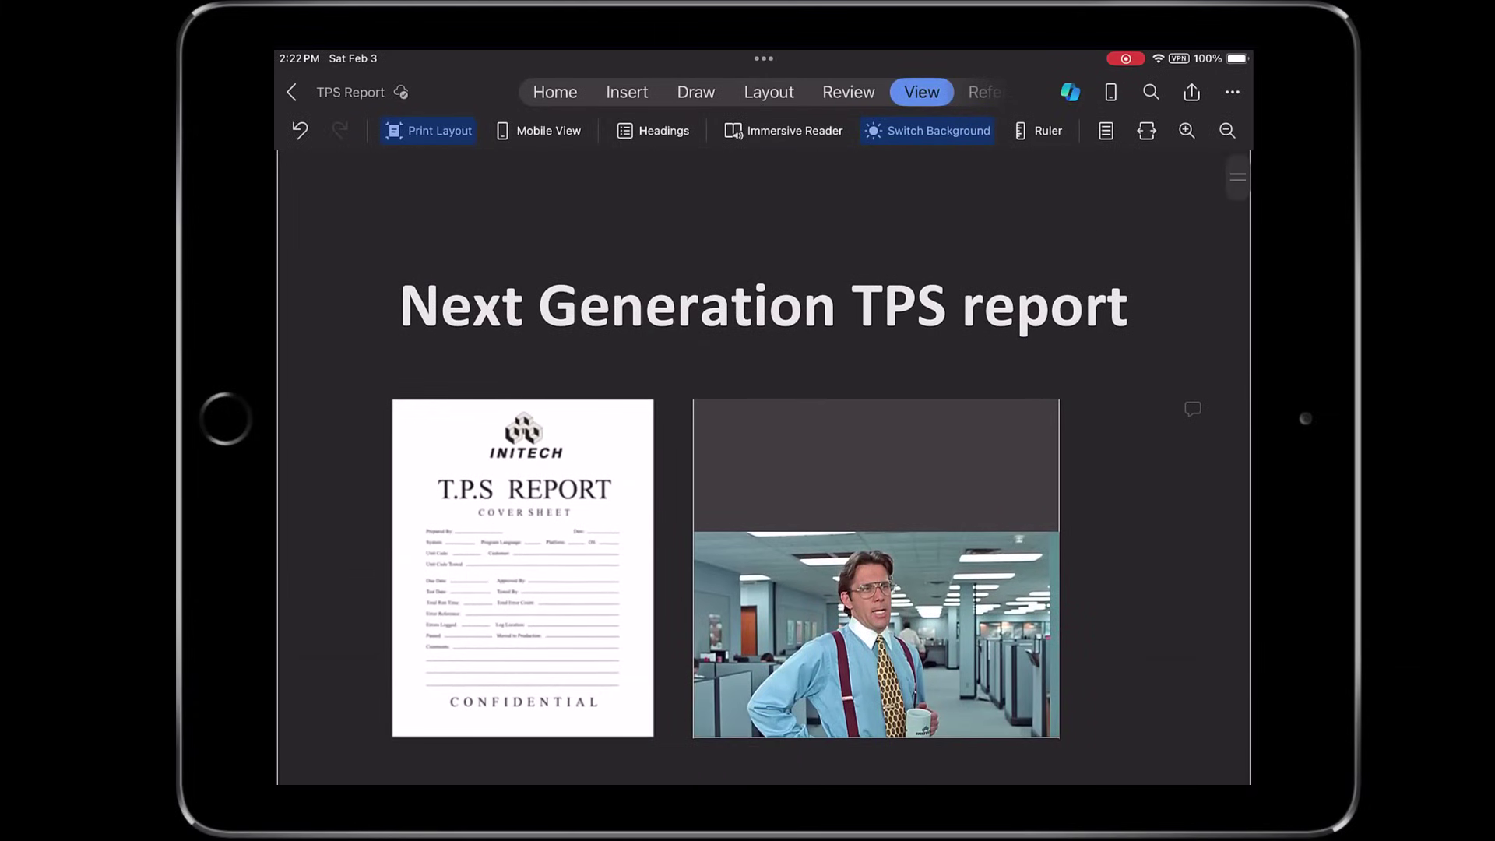
pyautogui.click(928, 131)
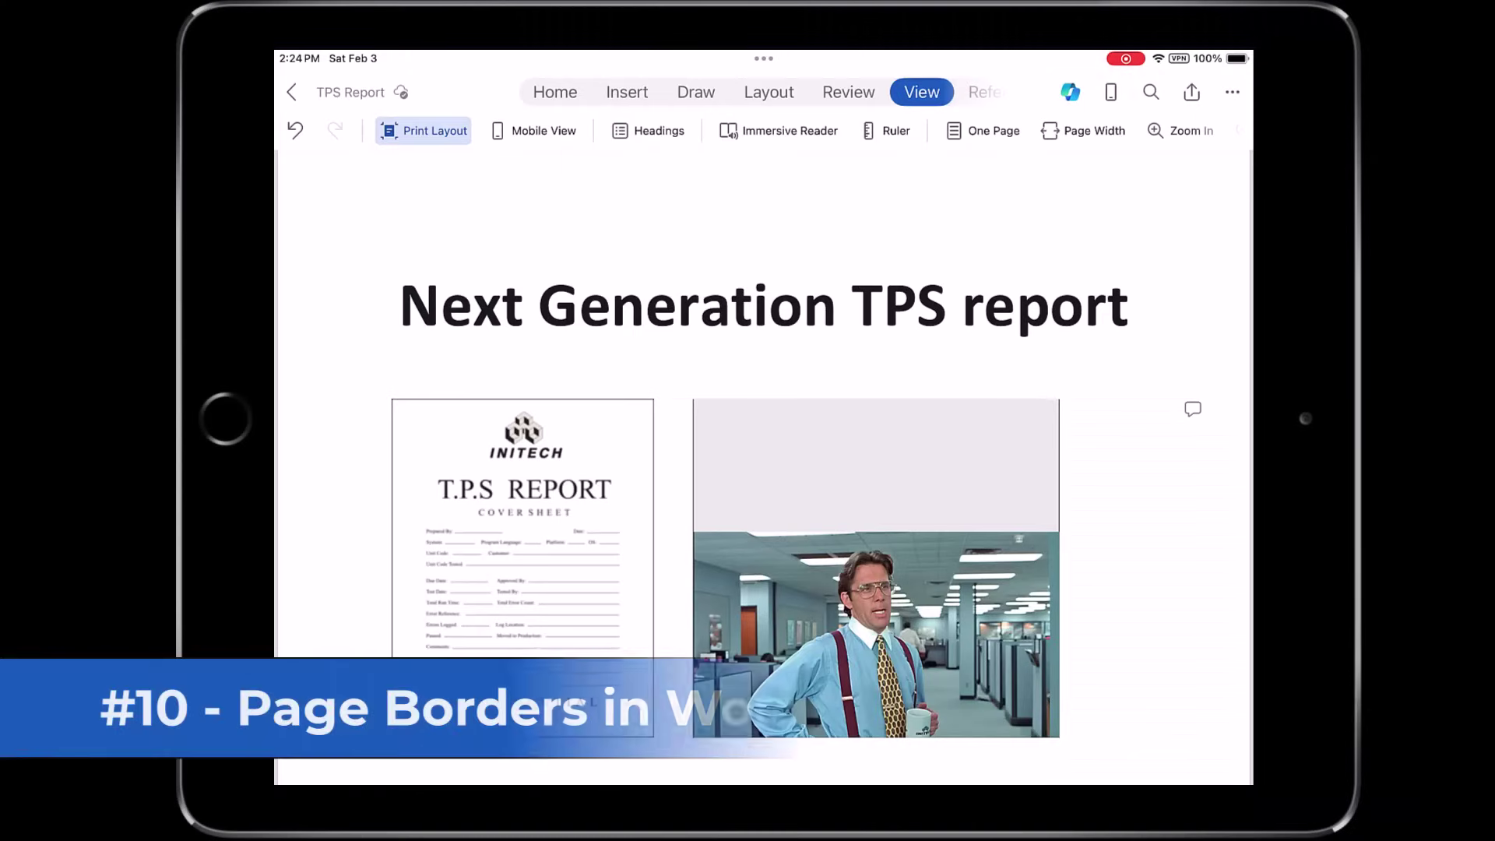
# Preview the box, side-line and top-and-bottom page border presets, then remove the border
pyautogui.click(769, 92)
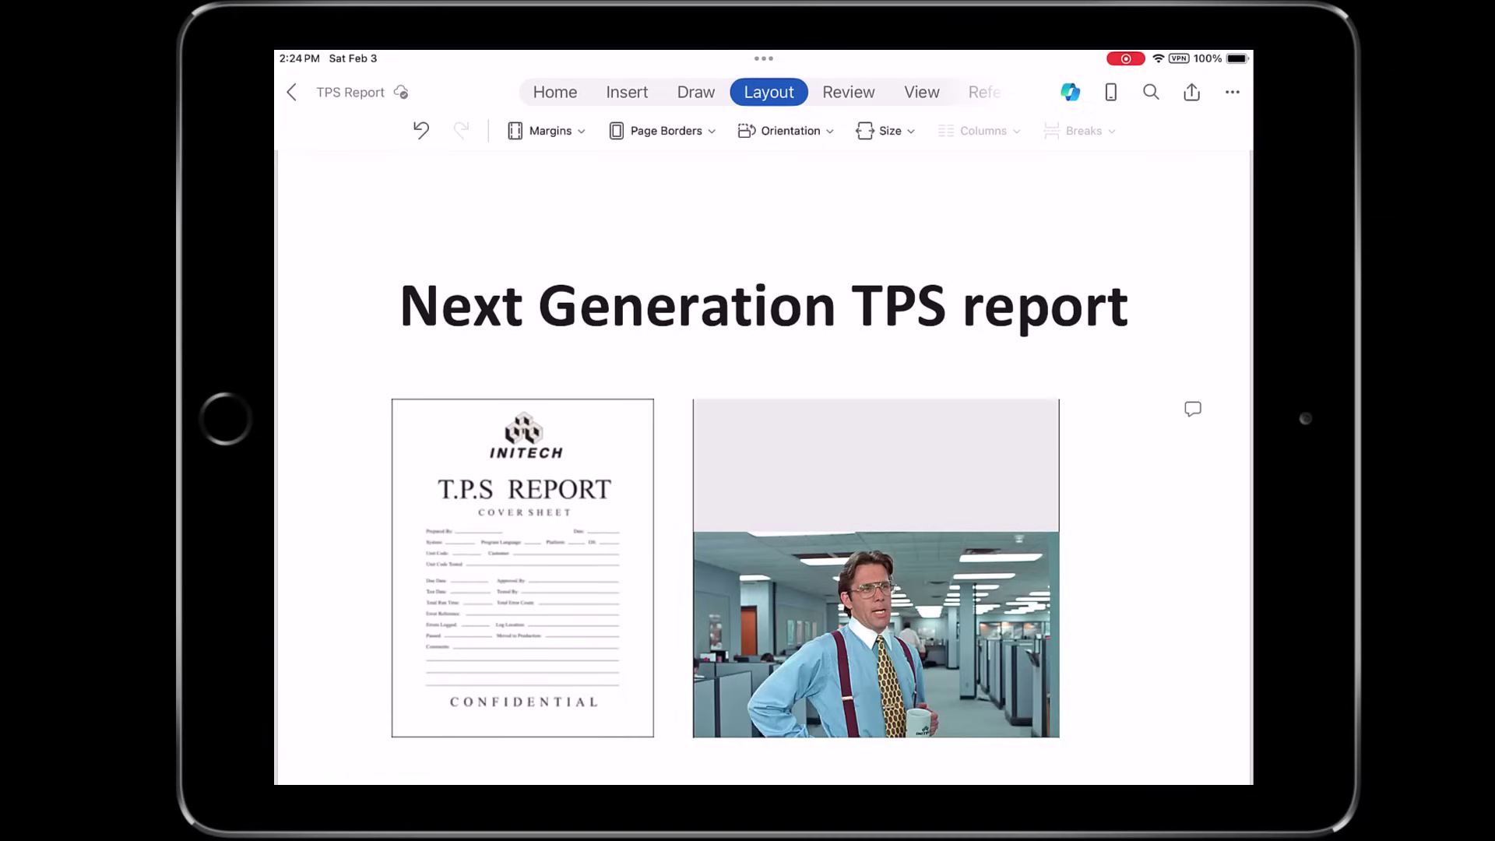
pyautogui.click(663, 131)
pyautogui.click(762, 278)
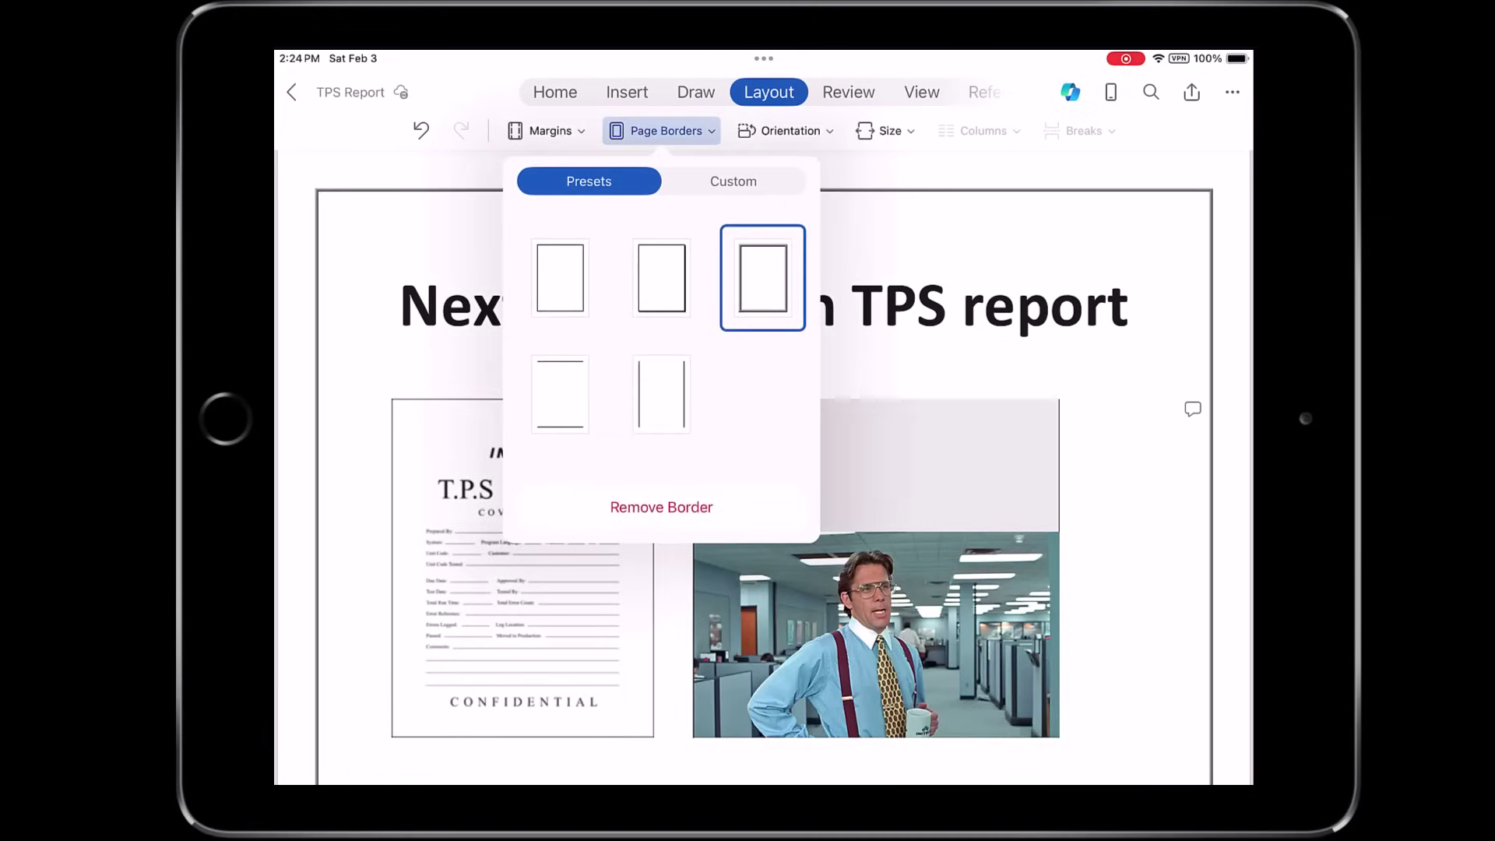
pyautogui.click(661, 278)
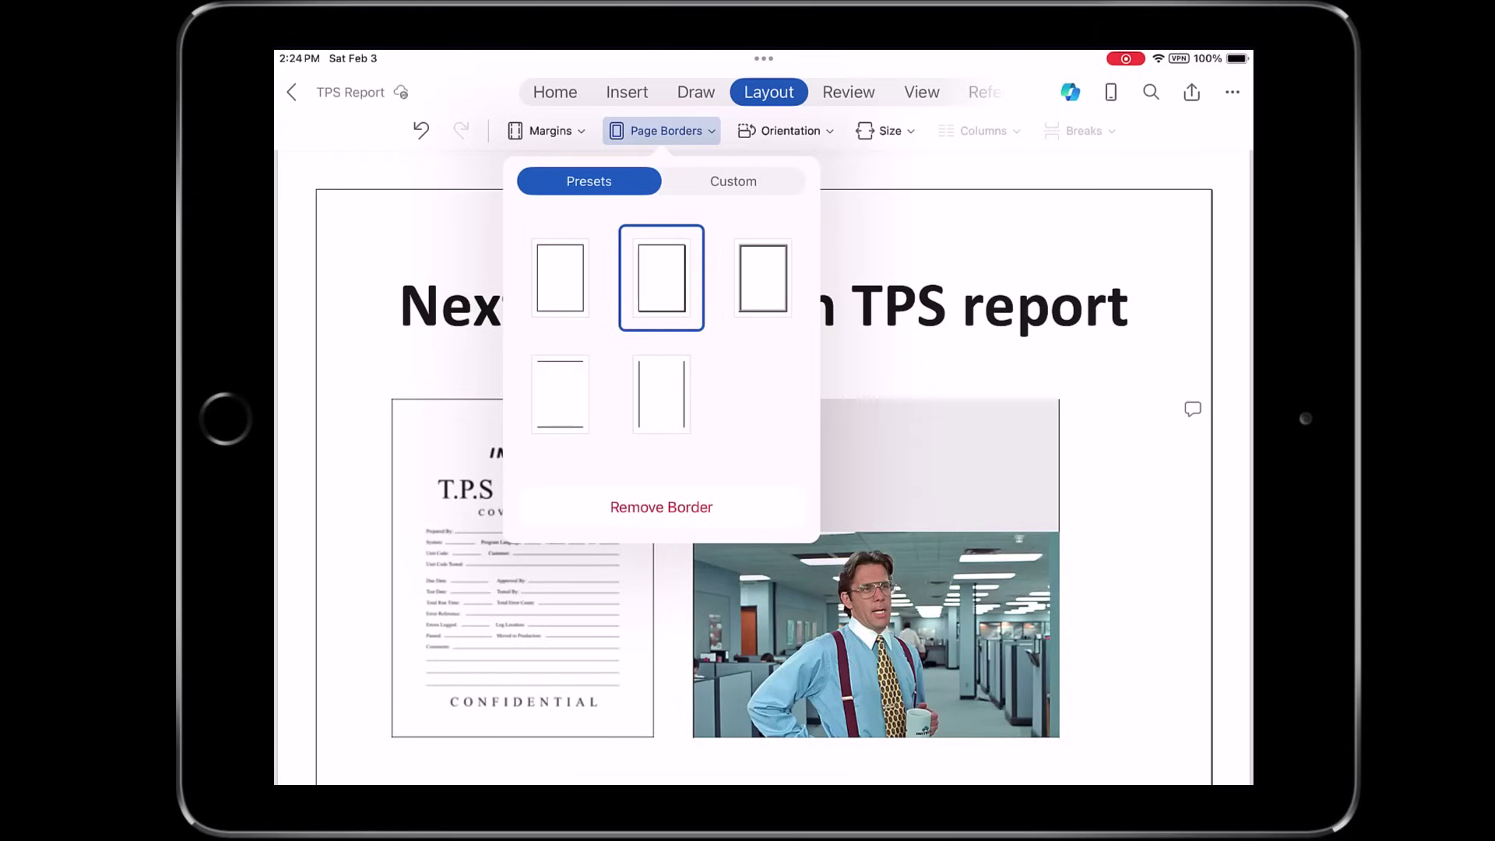
pyautogui.click(560, 278)
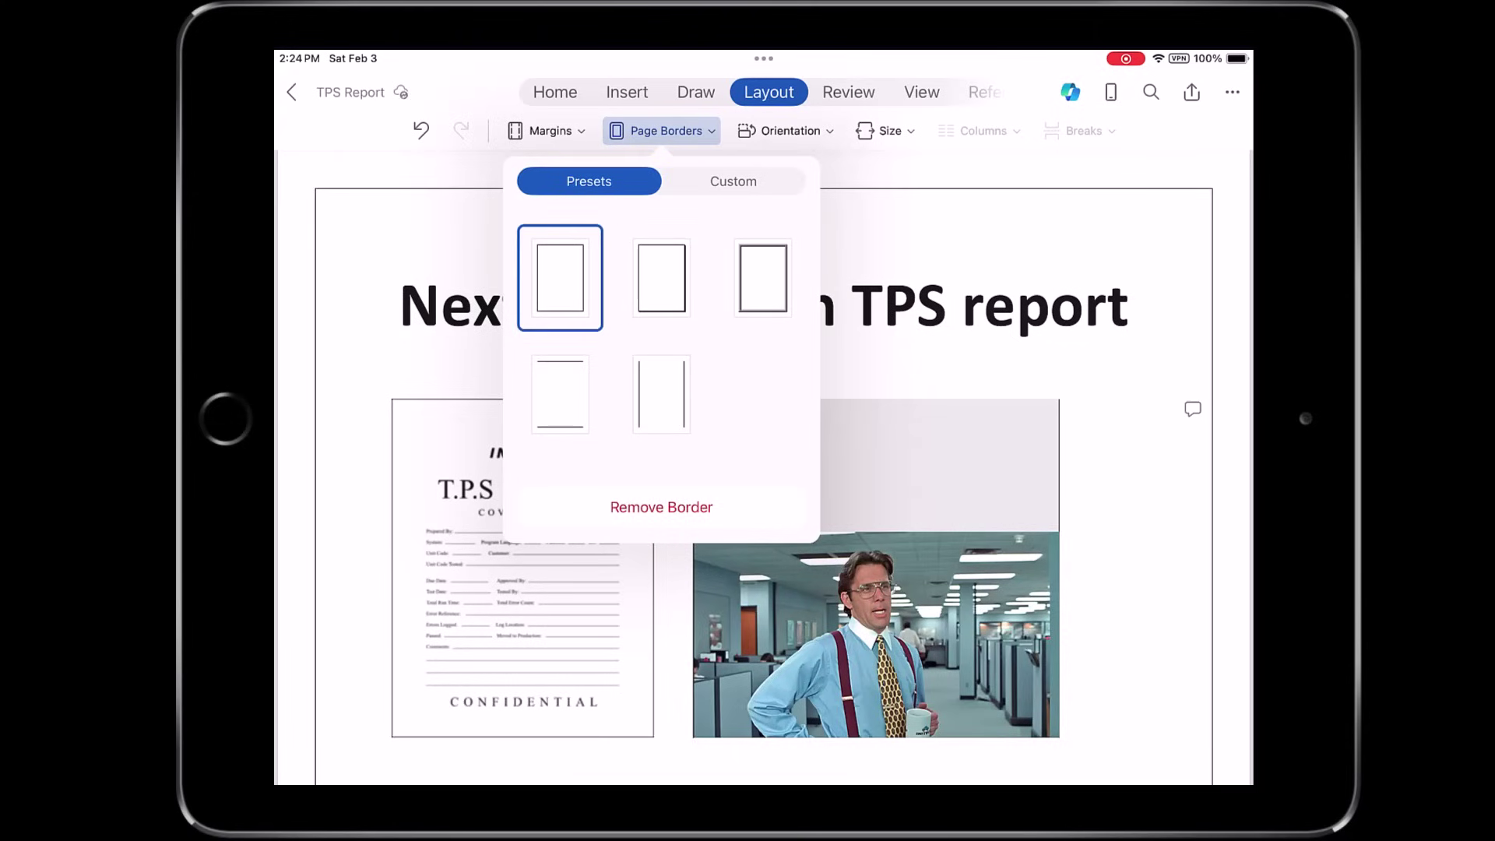
pyautogui.click(661, 394)
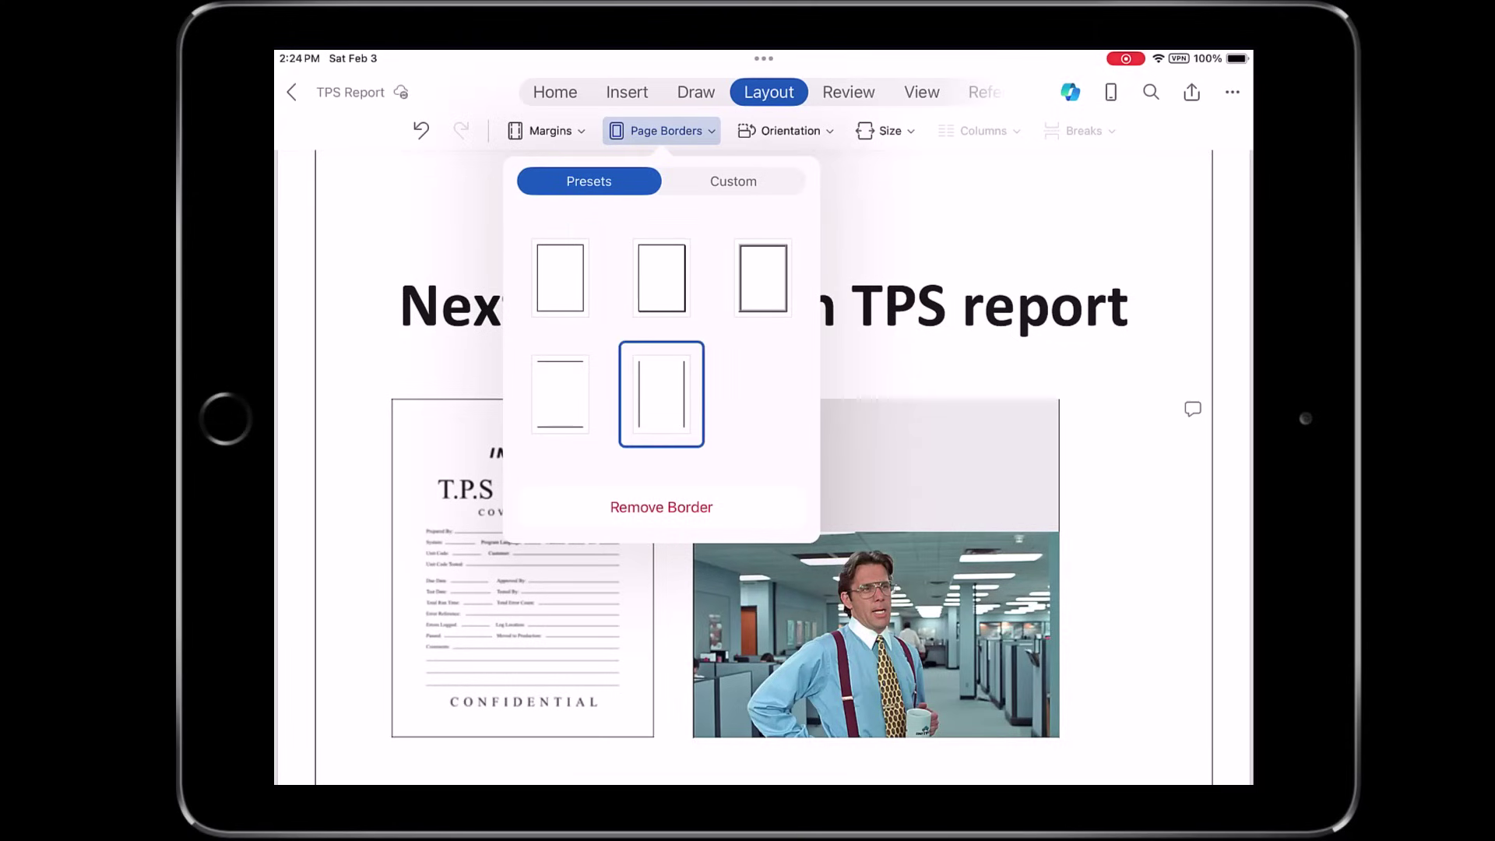
pyautogui.click(559, 394)
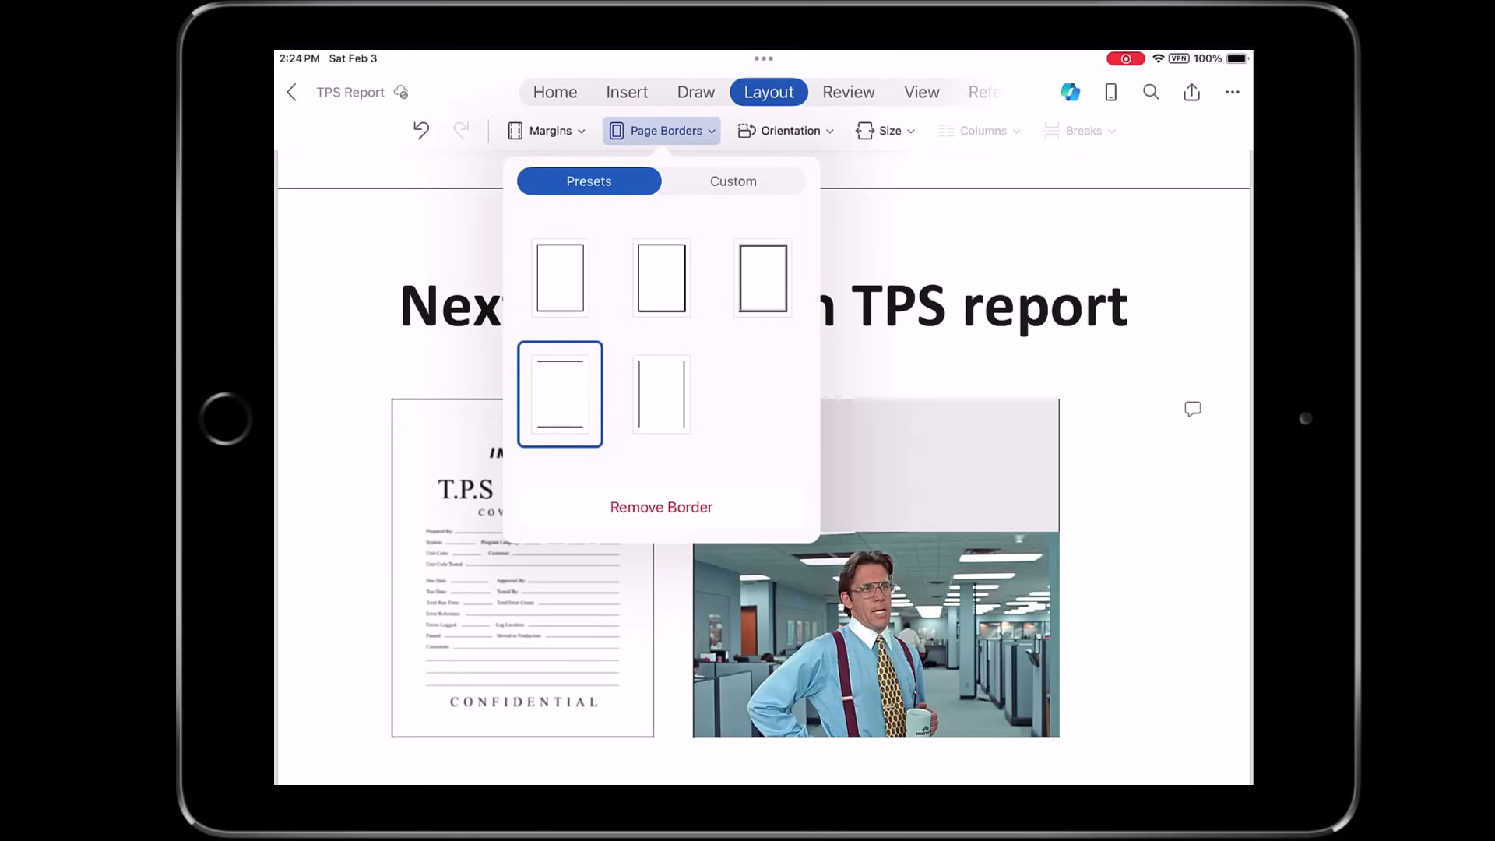
pyautogui.click(662, 507)
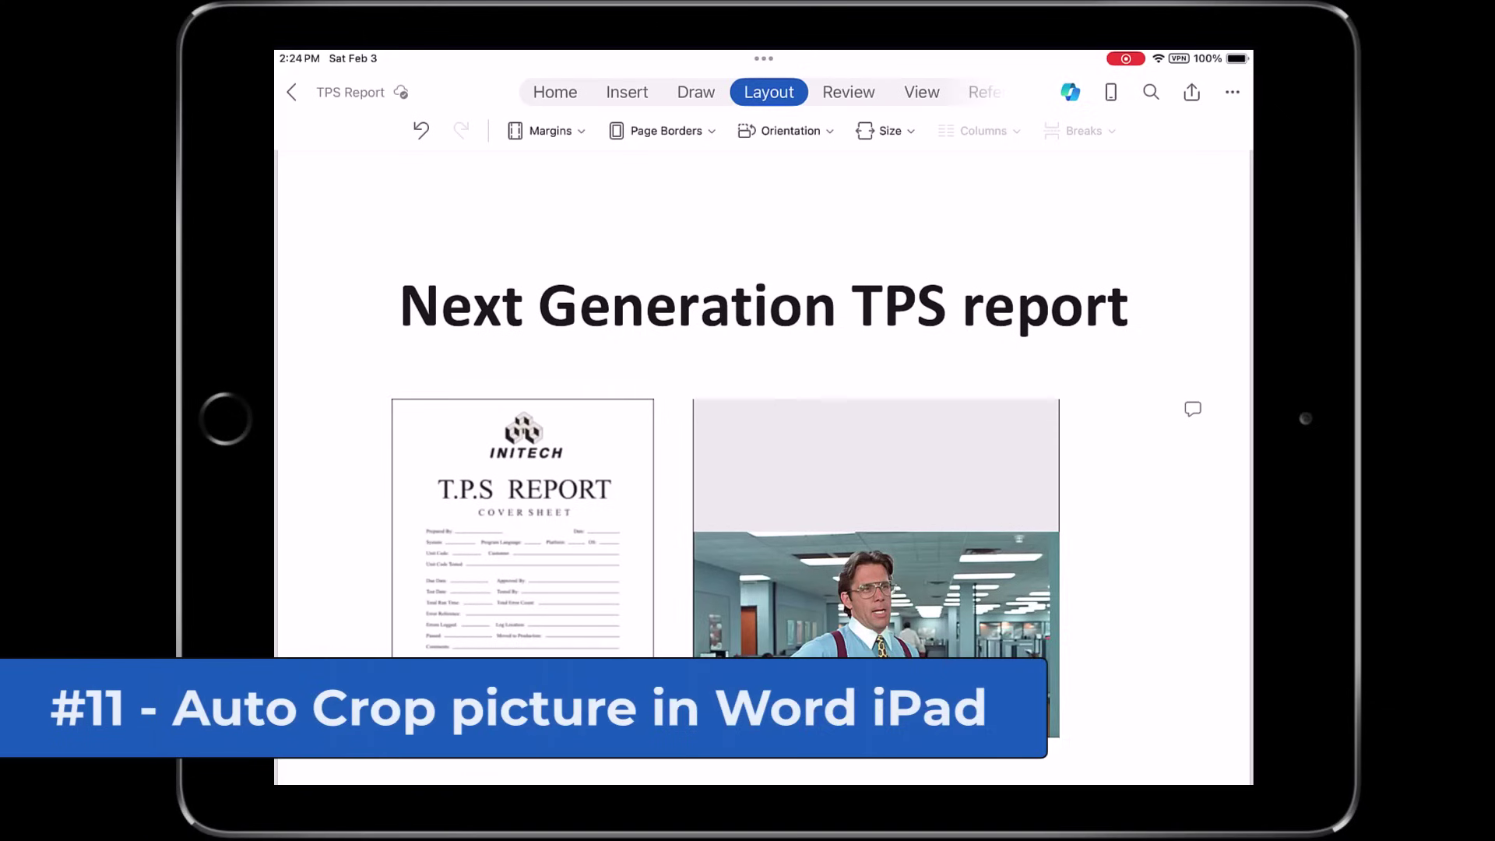
# Crop the office photo to a 1:1 square centred on the man
pyautogui.scroll(-3, 763, 467)
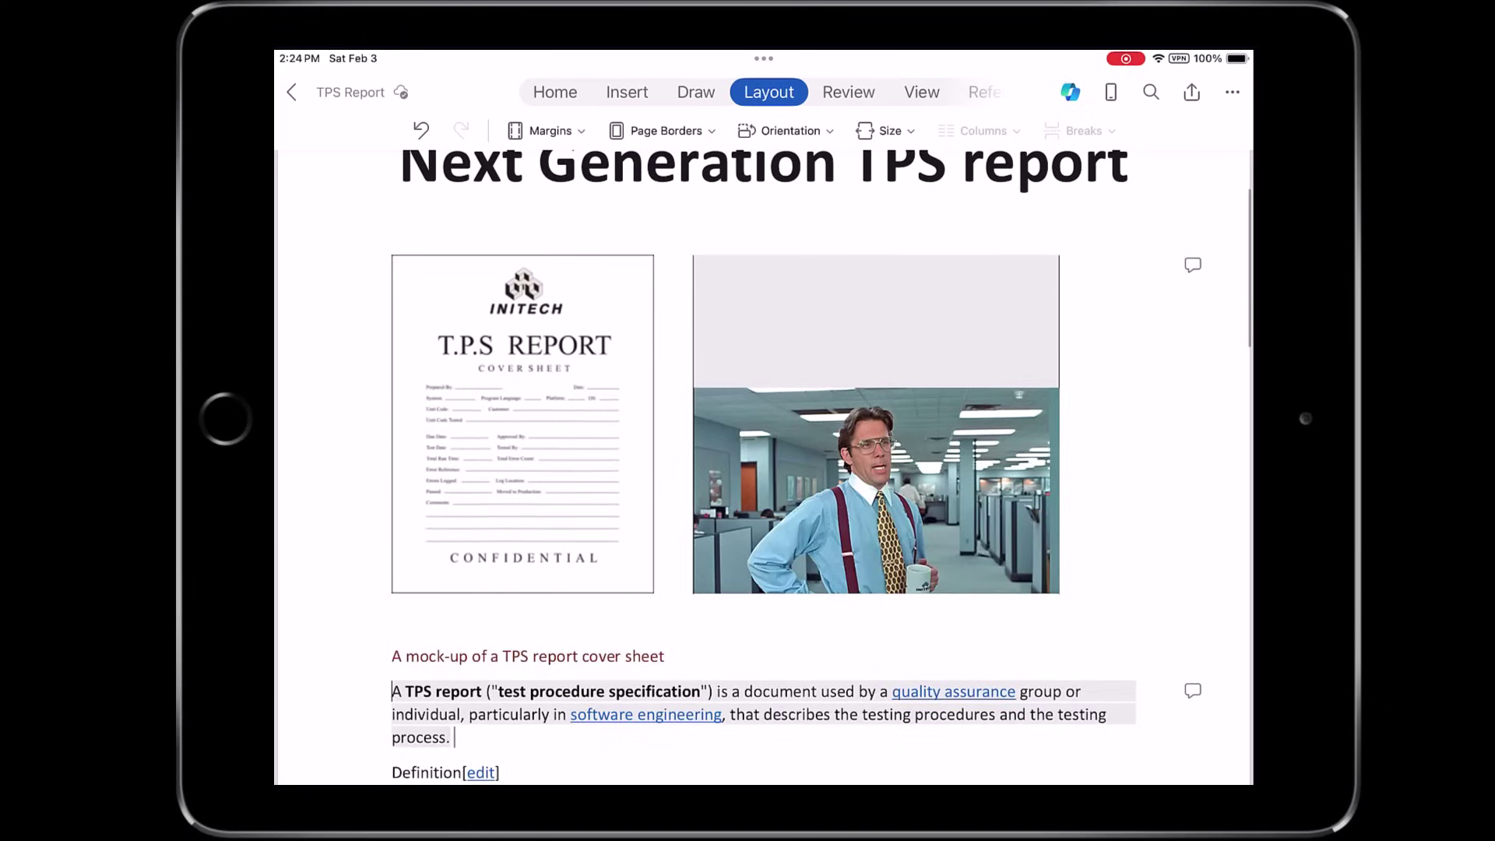
pyautogui.click(876, 491)
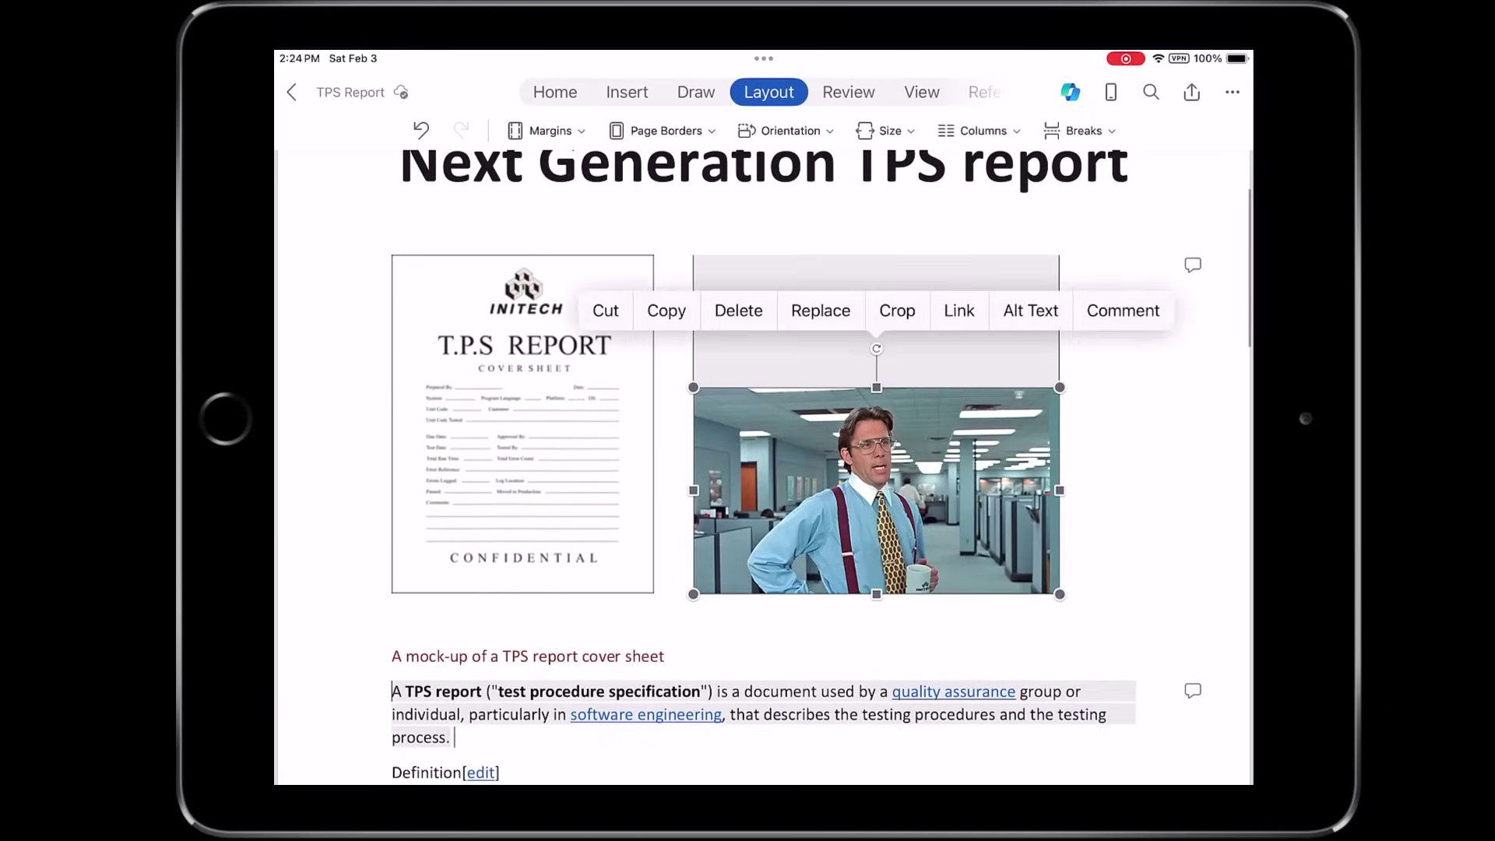
pyautogui.click(897, 311)
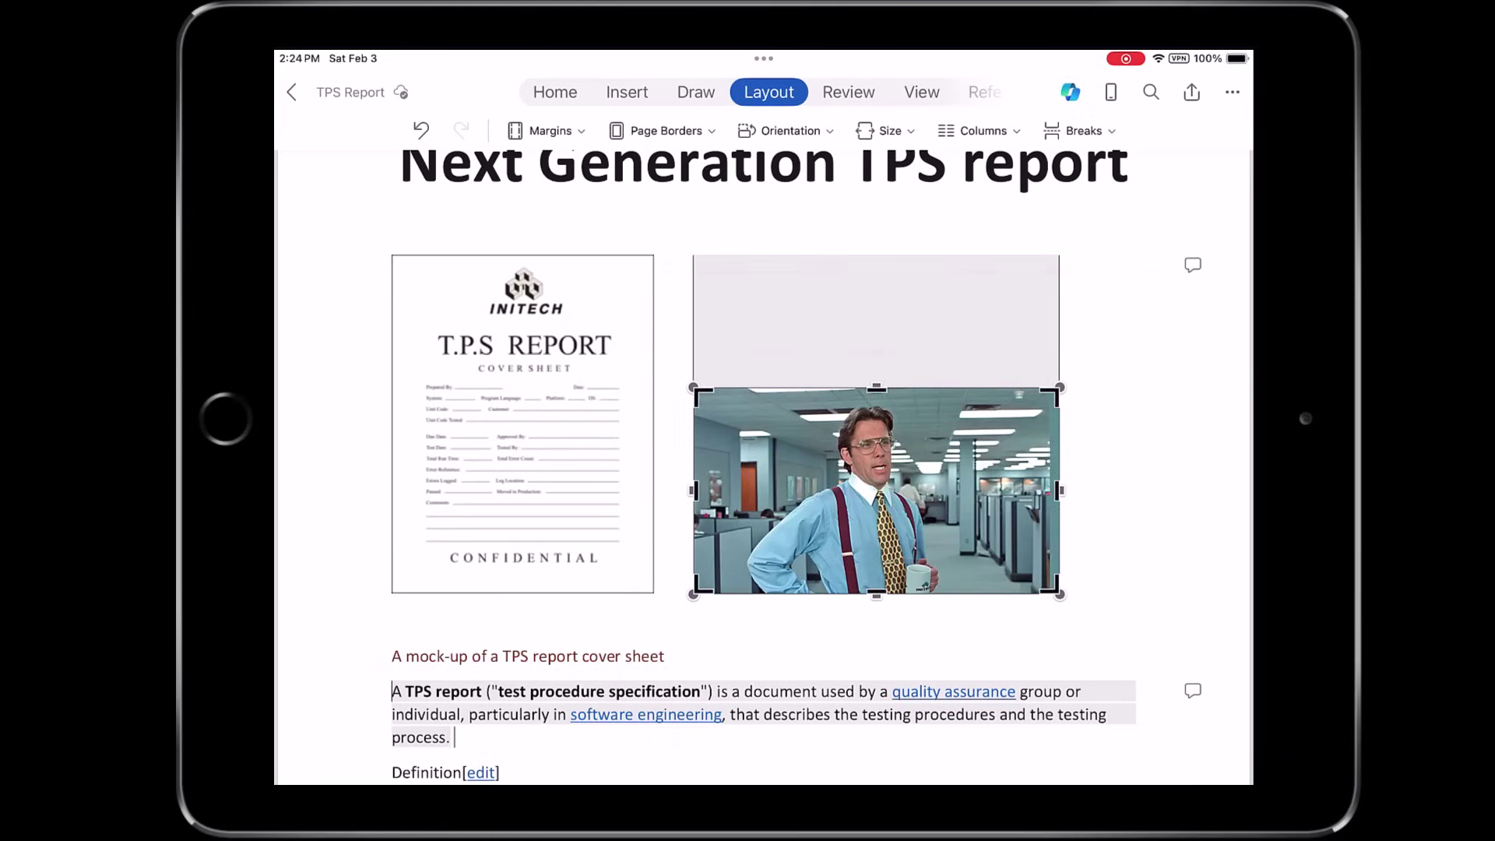
pyautogui.click(852, 304)
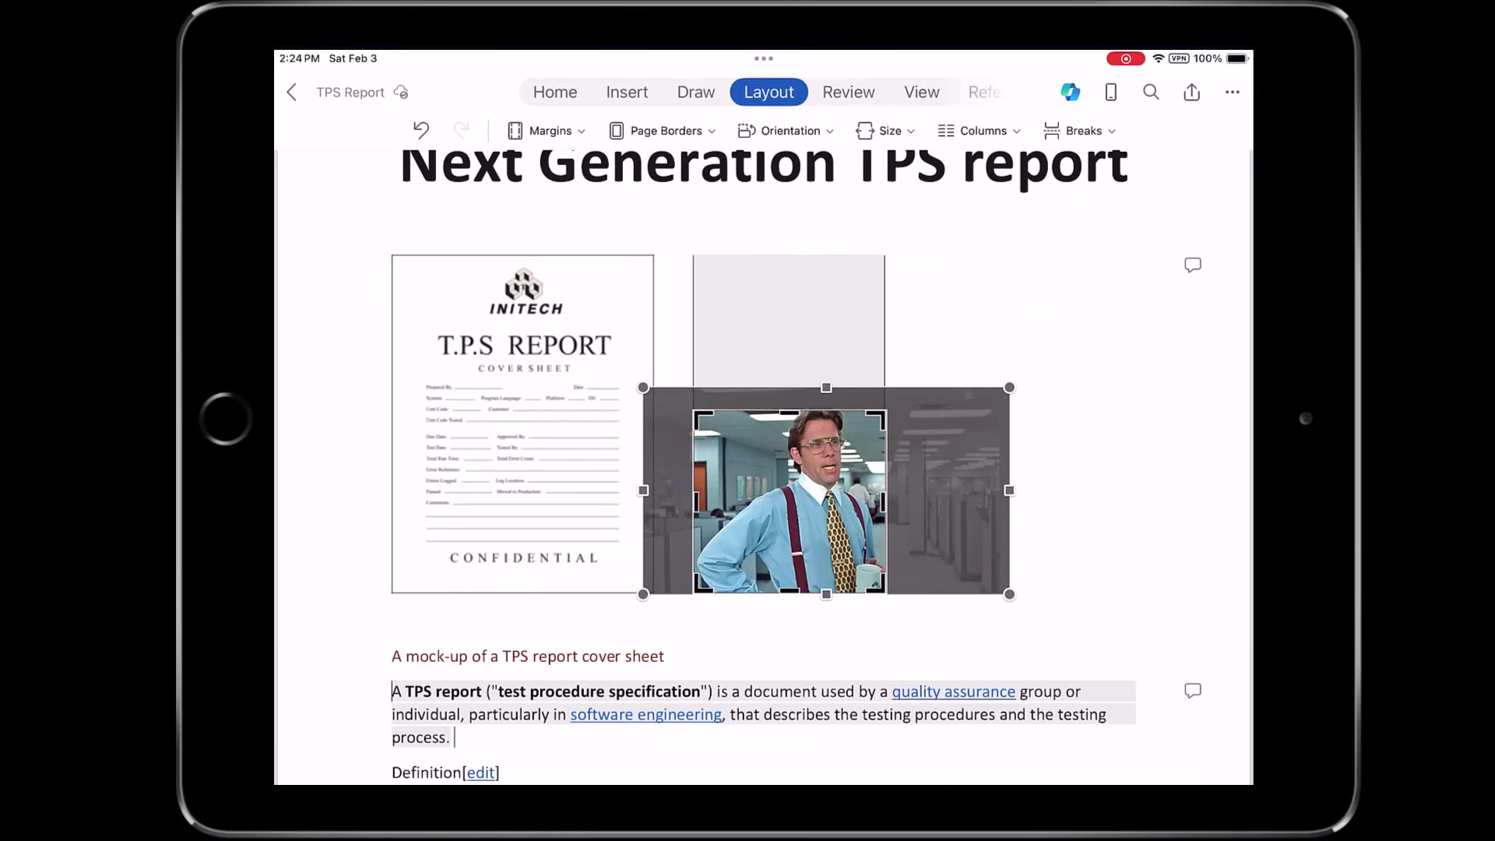
pyautogui.click(455, 737)
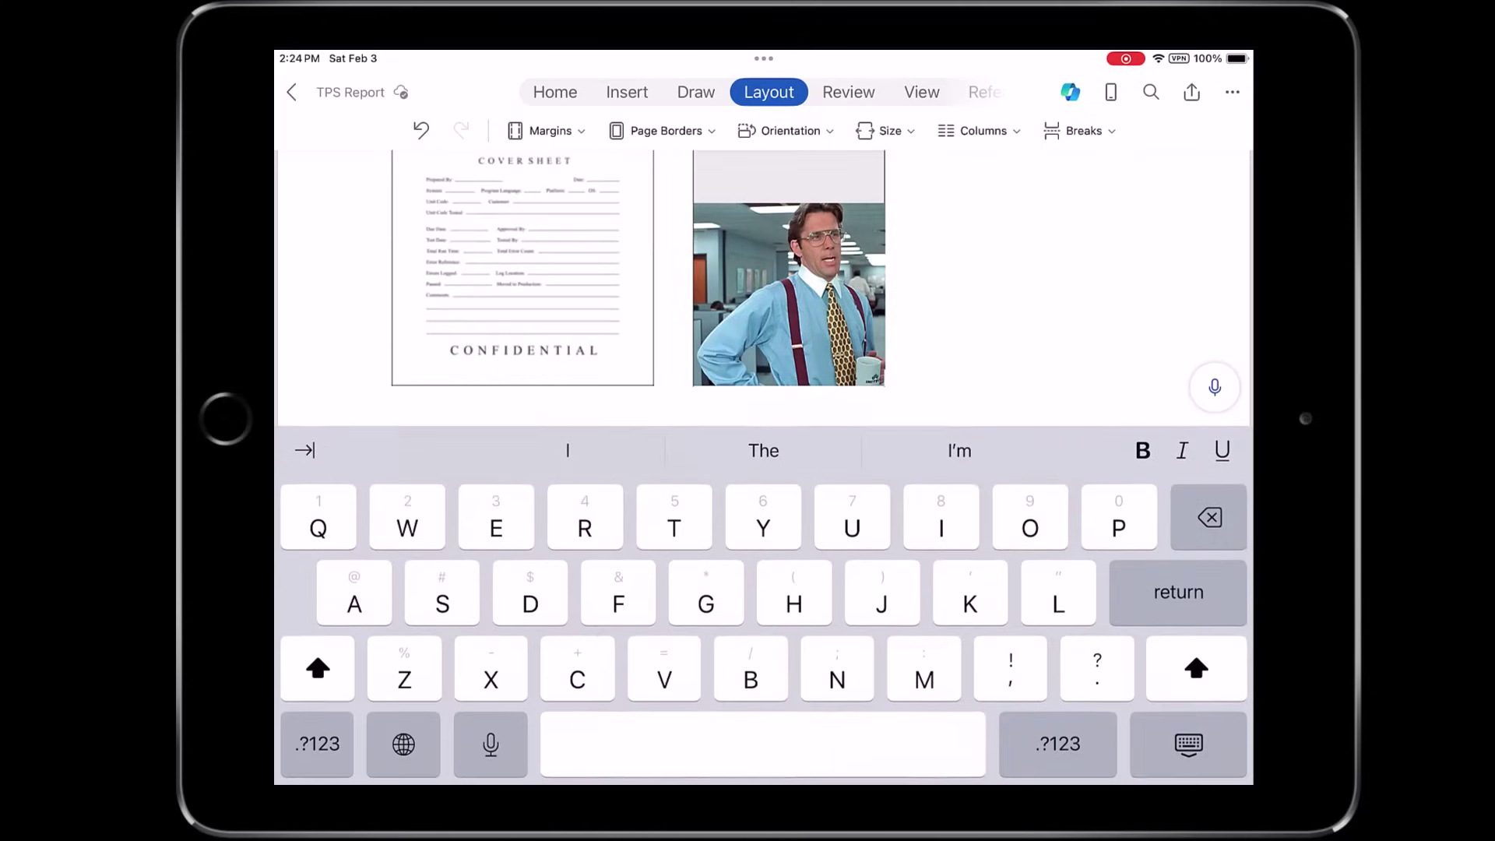